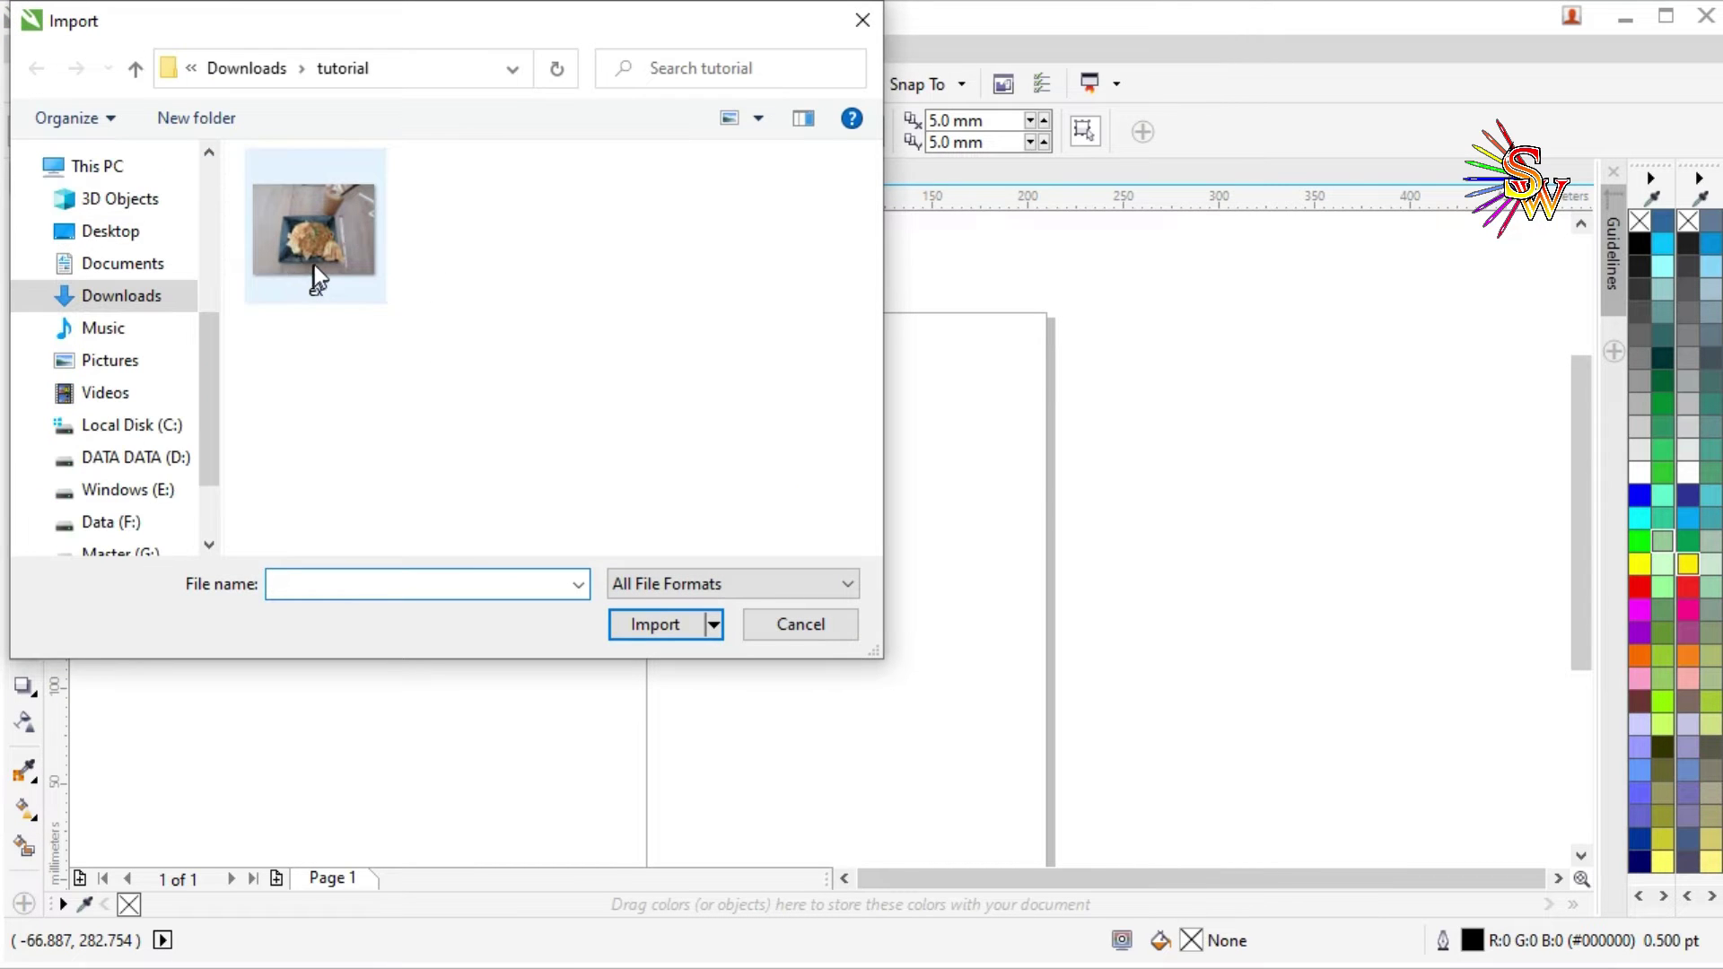
# Import the ex photo from the tutorial folder and place it on the upper half of the page at its original size.
pyautogui.click(314, 256)
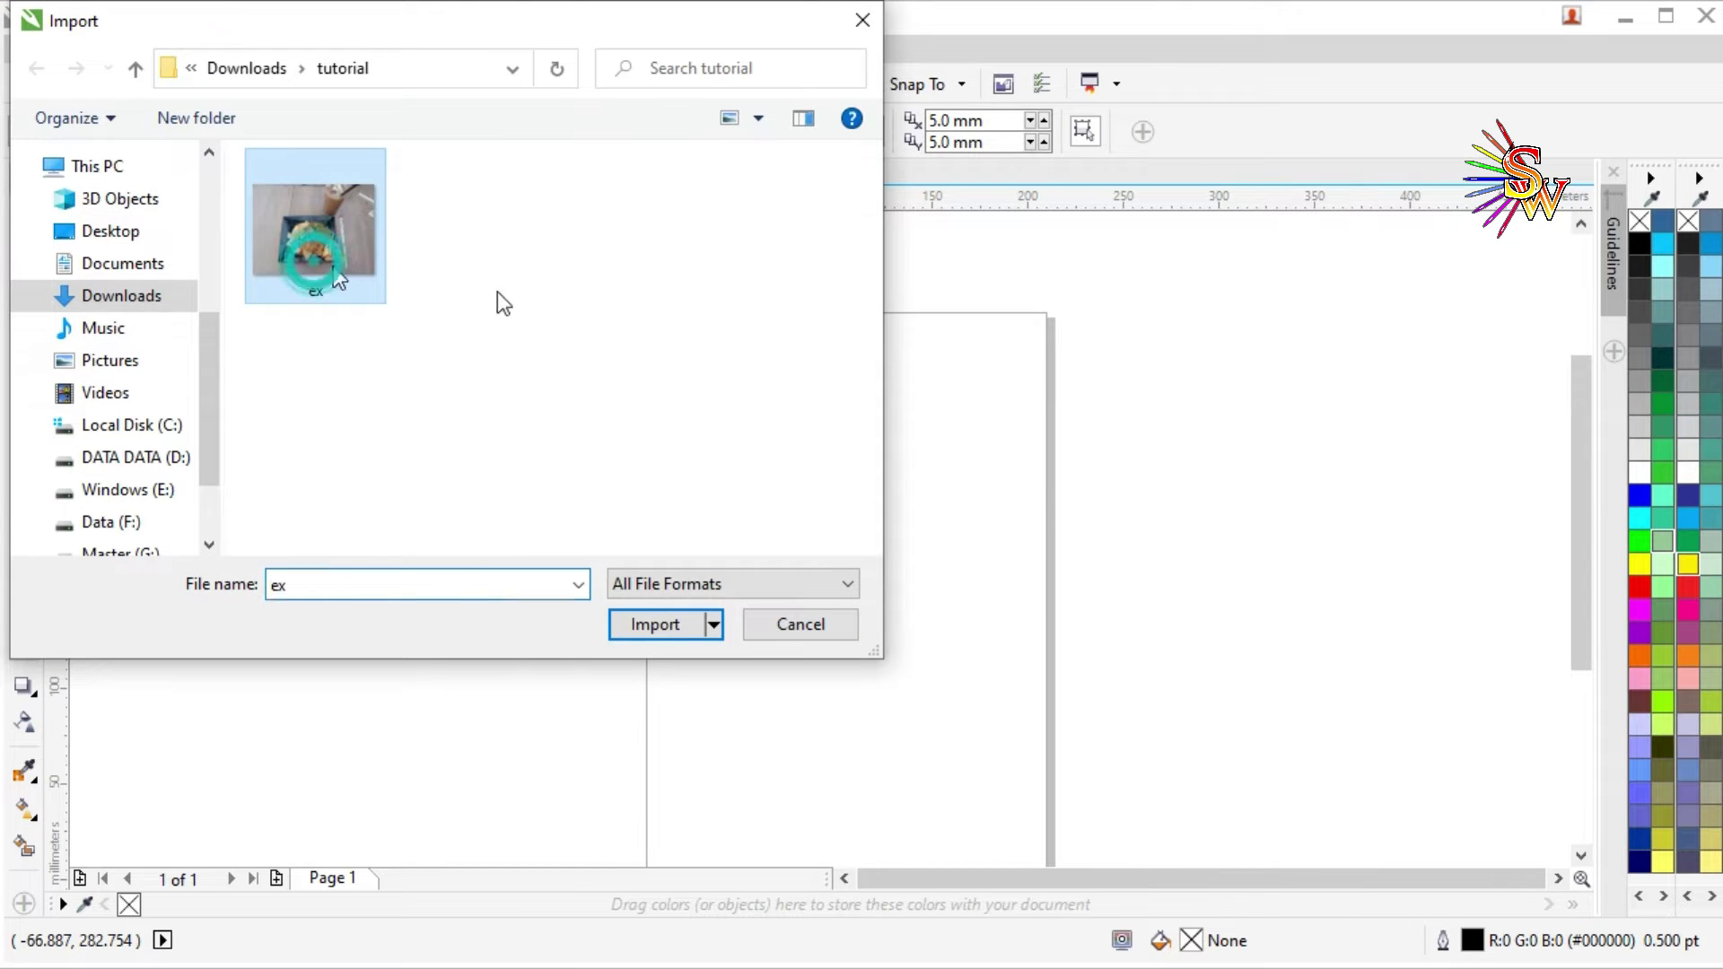
pyautogui.click(660, 623)
pyautogui.click(691, 426)
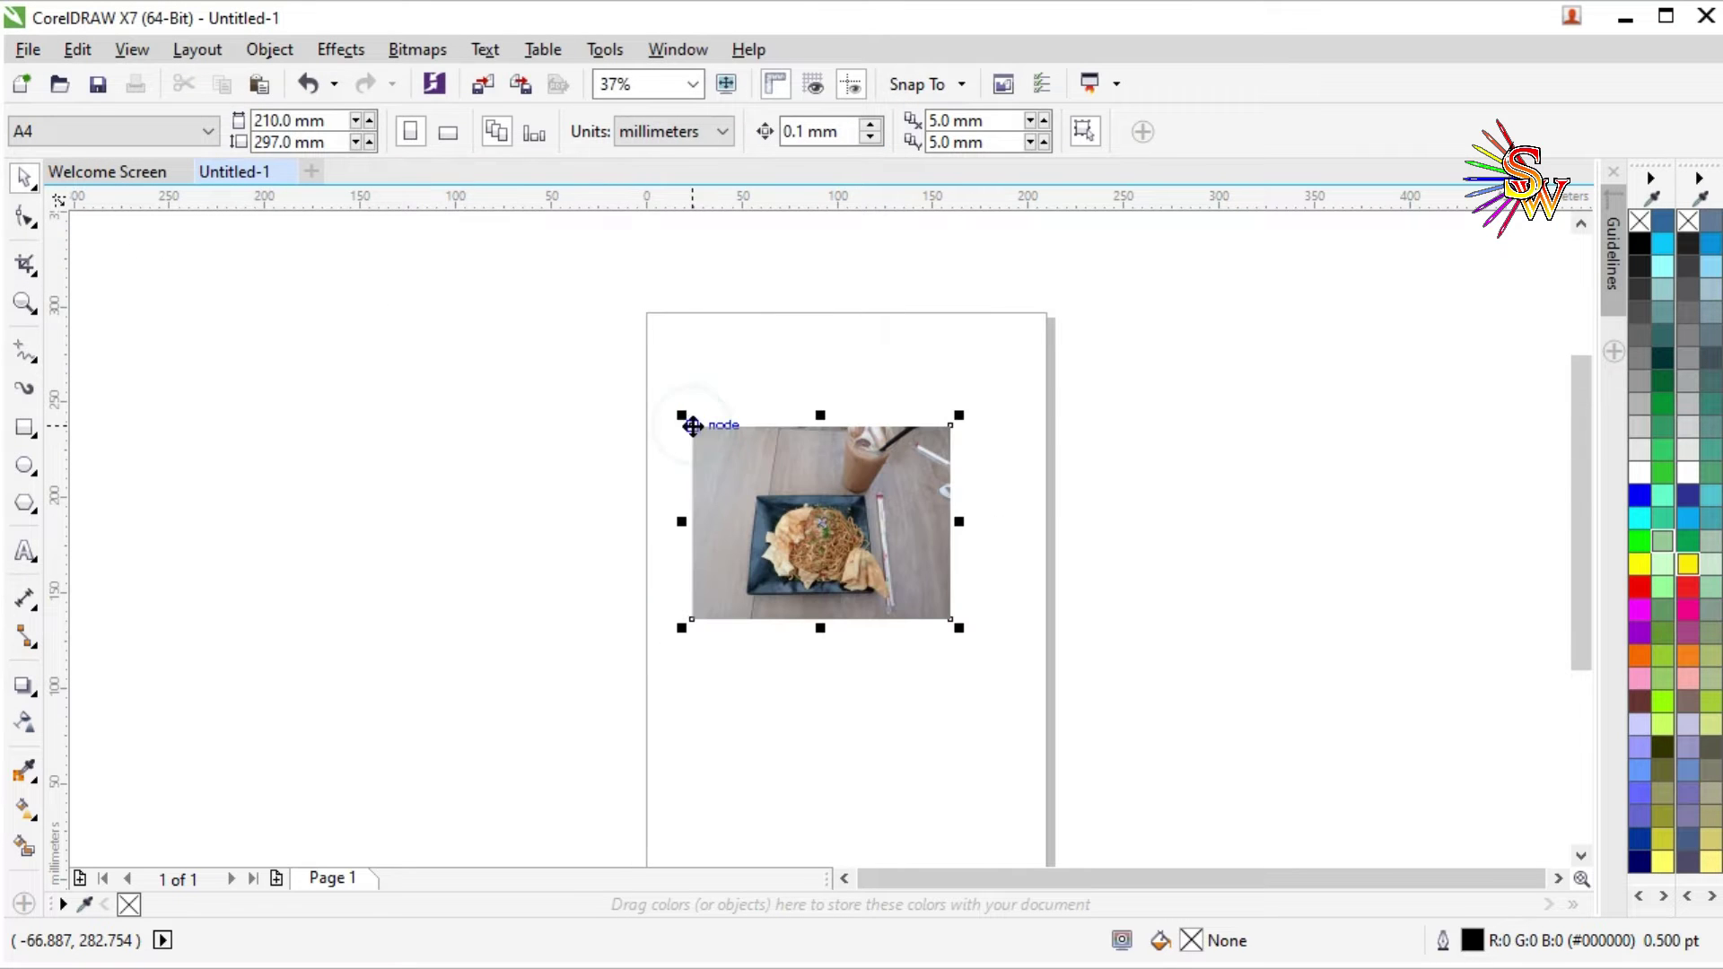
pyautogui.scroll(2, 877, 604)
pyautogui.scroll(-1, 890, 567)
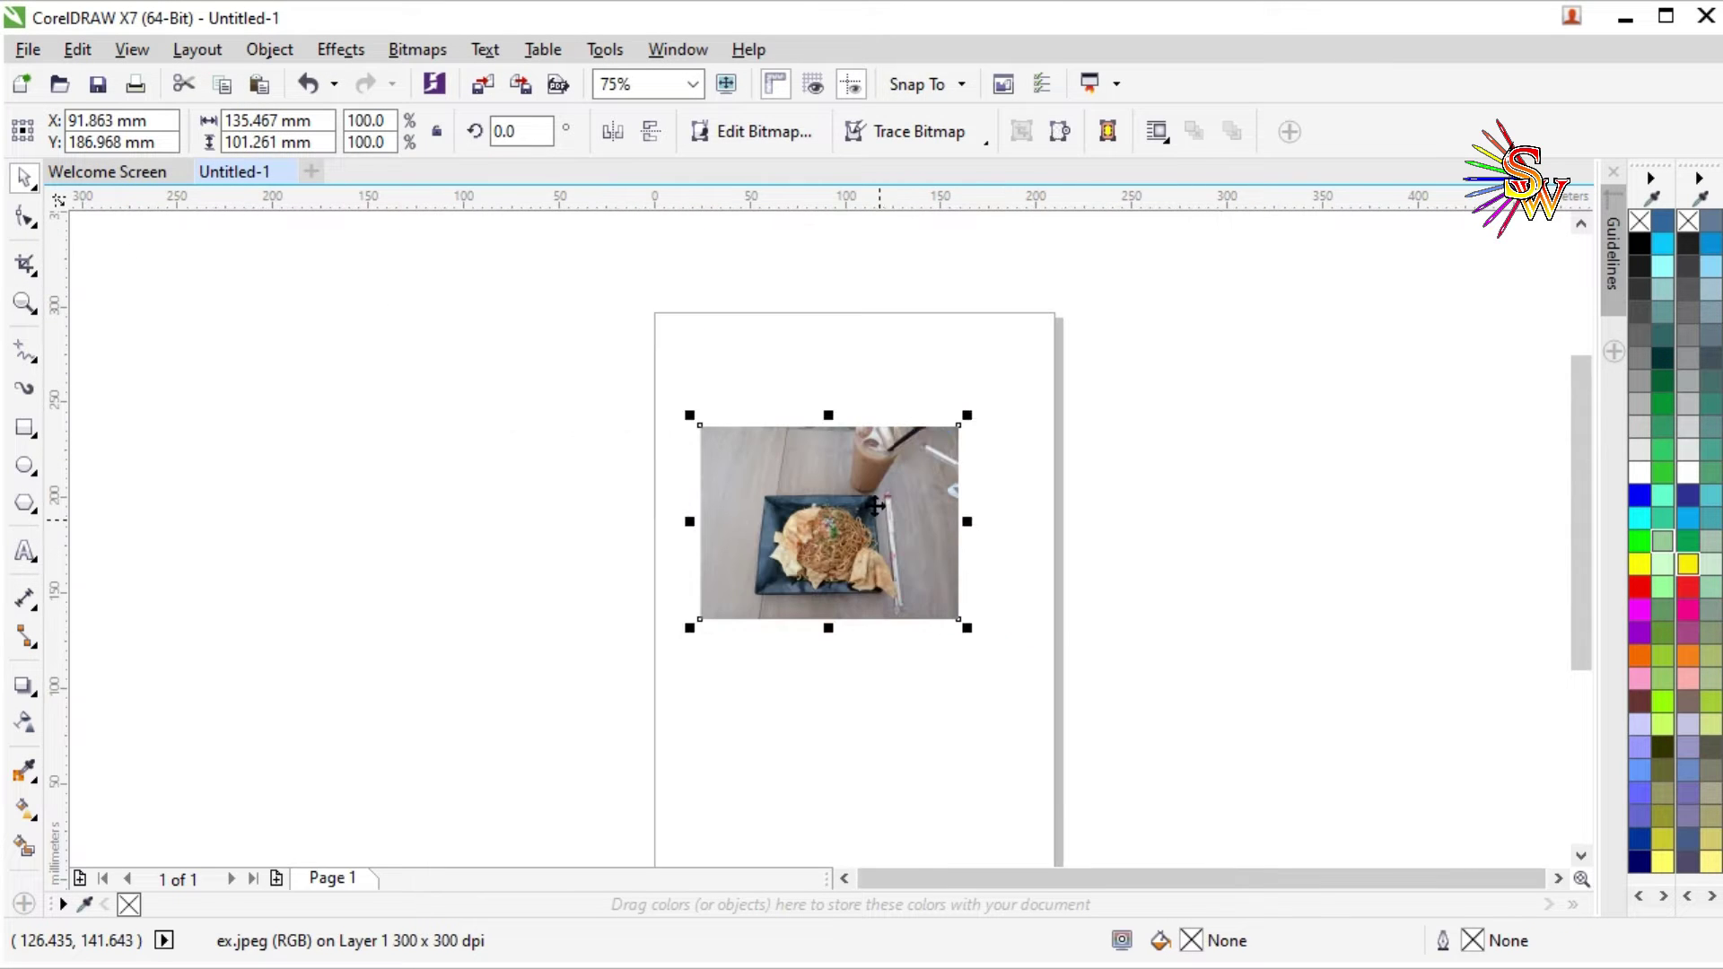
pyautogui.scroll(2, 973, 385)
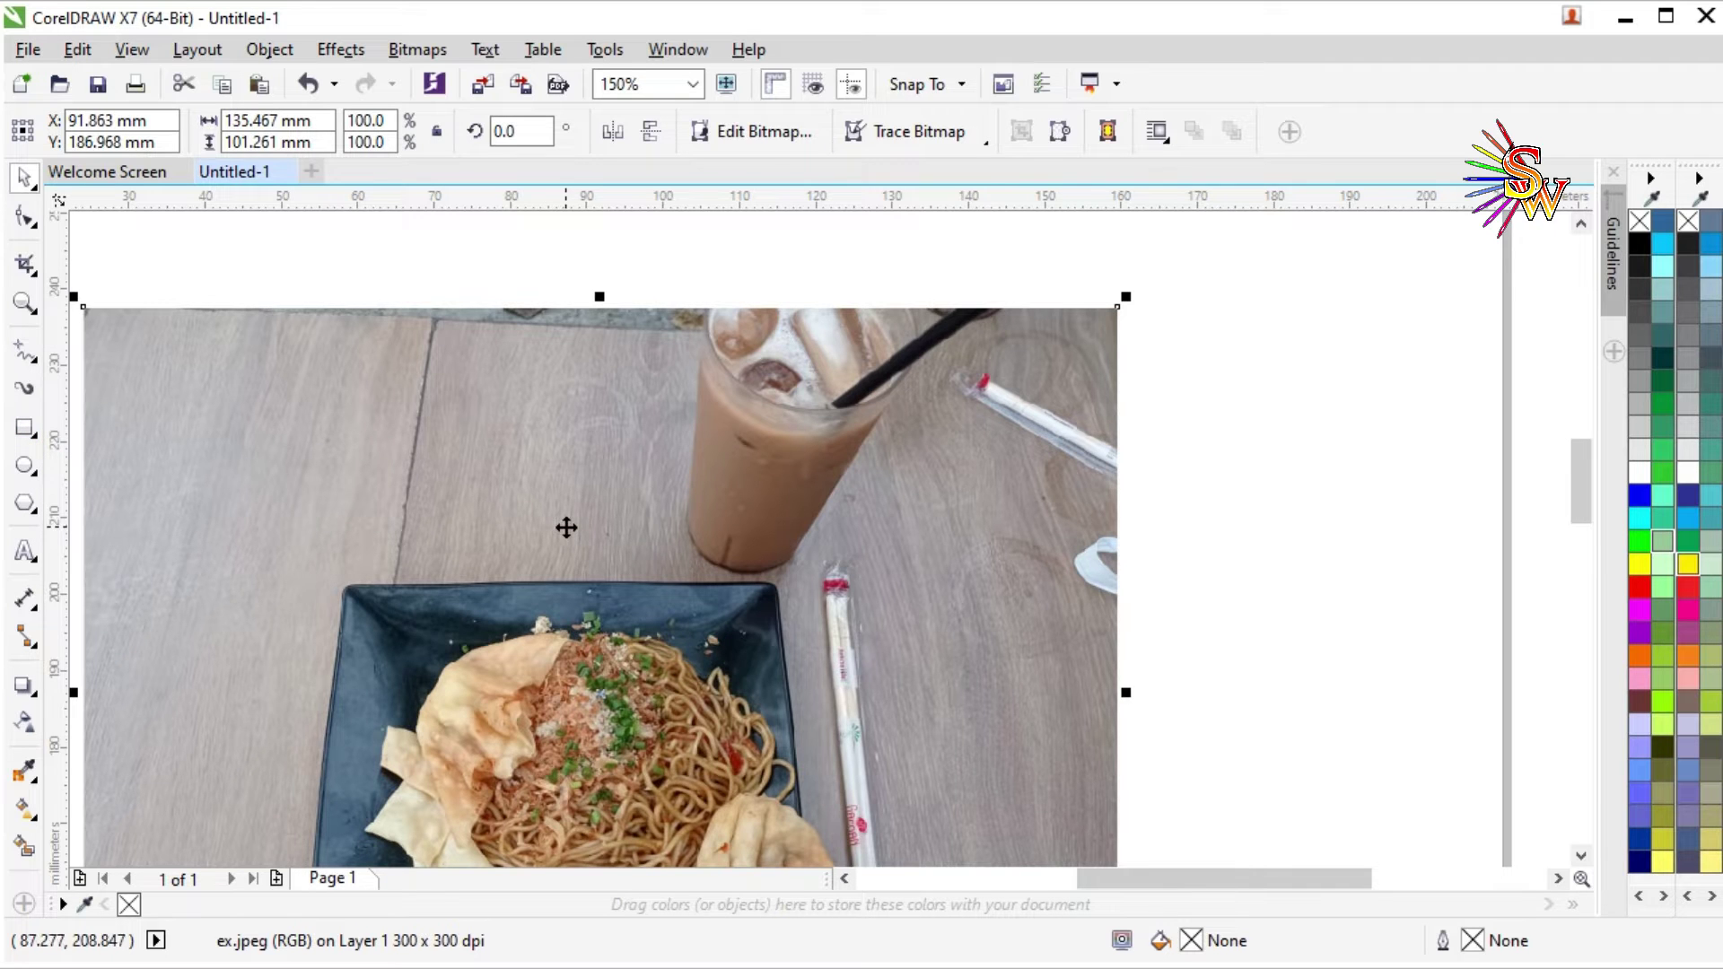
pyautogui.scroll(-2, 458, 466)
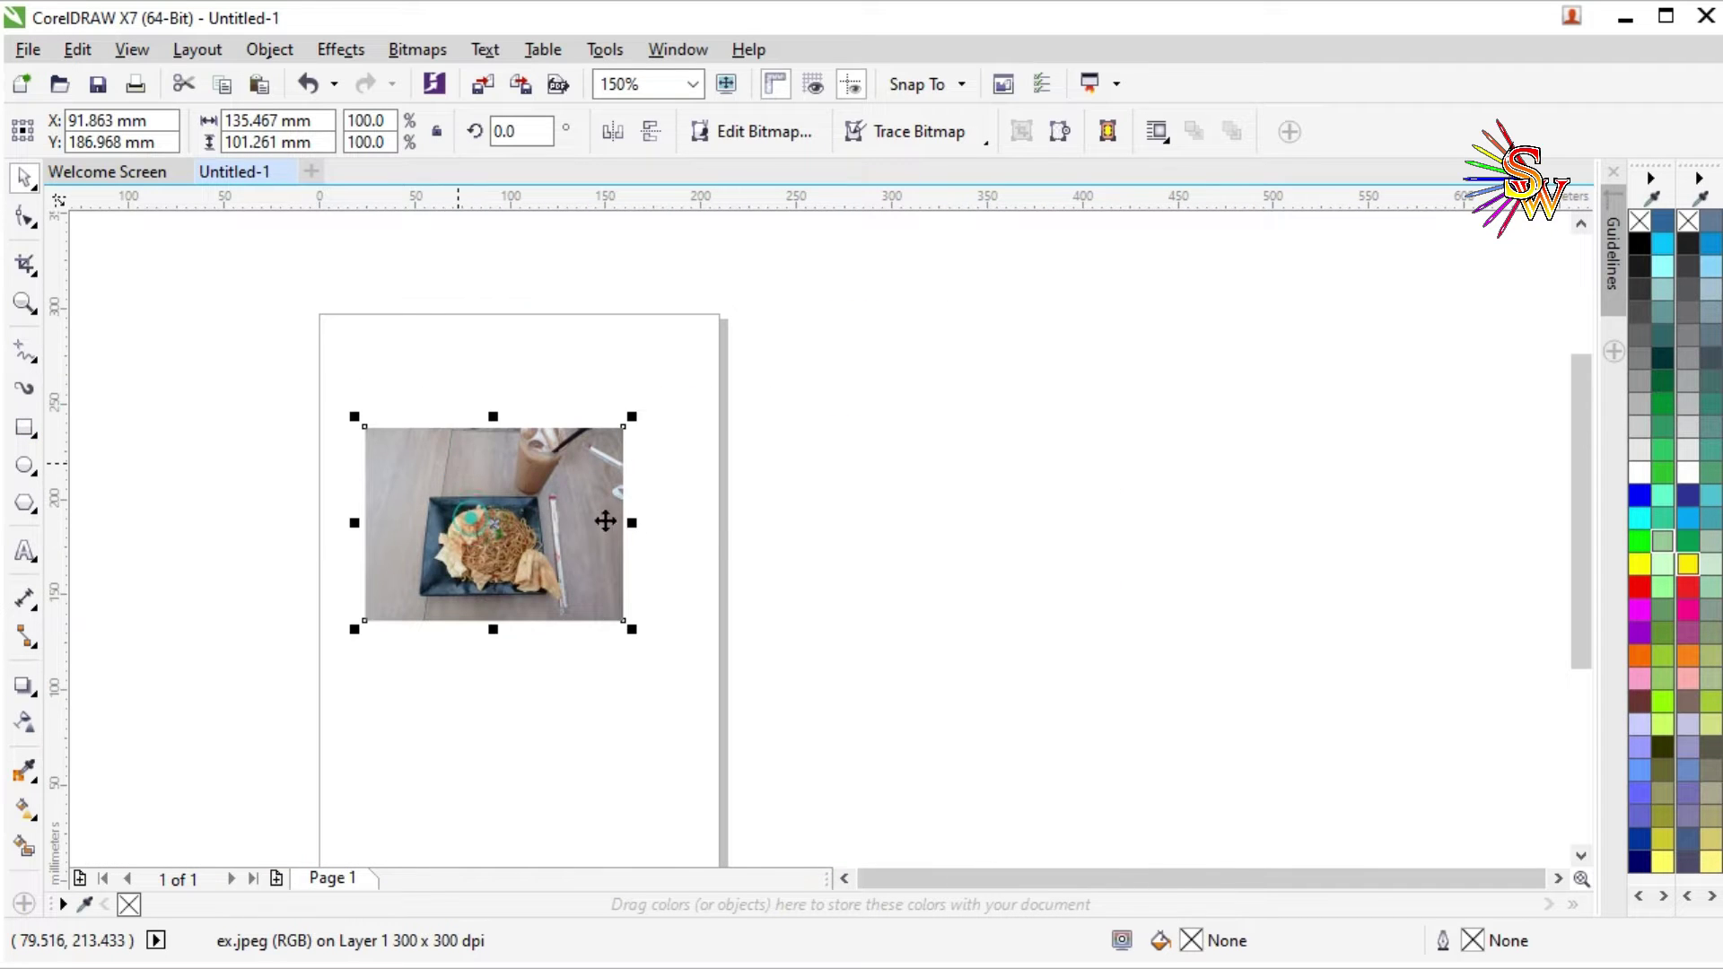
pyautogui.click(746, 525)
# Draw a rectangle covering the whole photo exactly, from corner to corner, and fill it with black.
pyautogui.scroll(1, 670, 637)
pyautogui.scroll(1, 687, 594)
pyautogui.scroll(-1, 687, 594)
pyautogui.scroll(1, 135, 646)
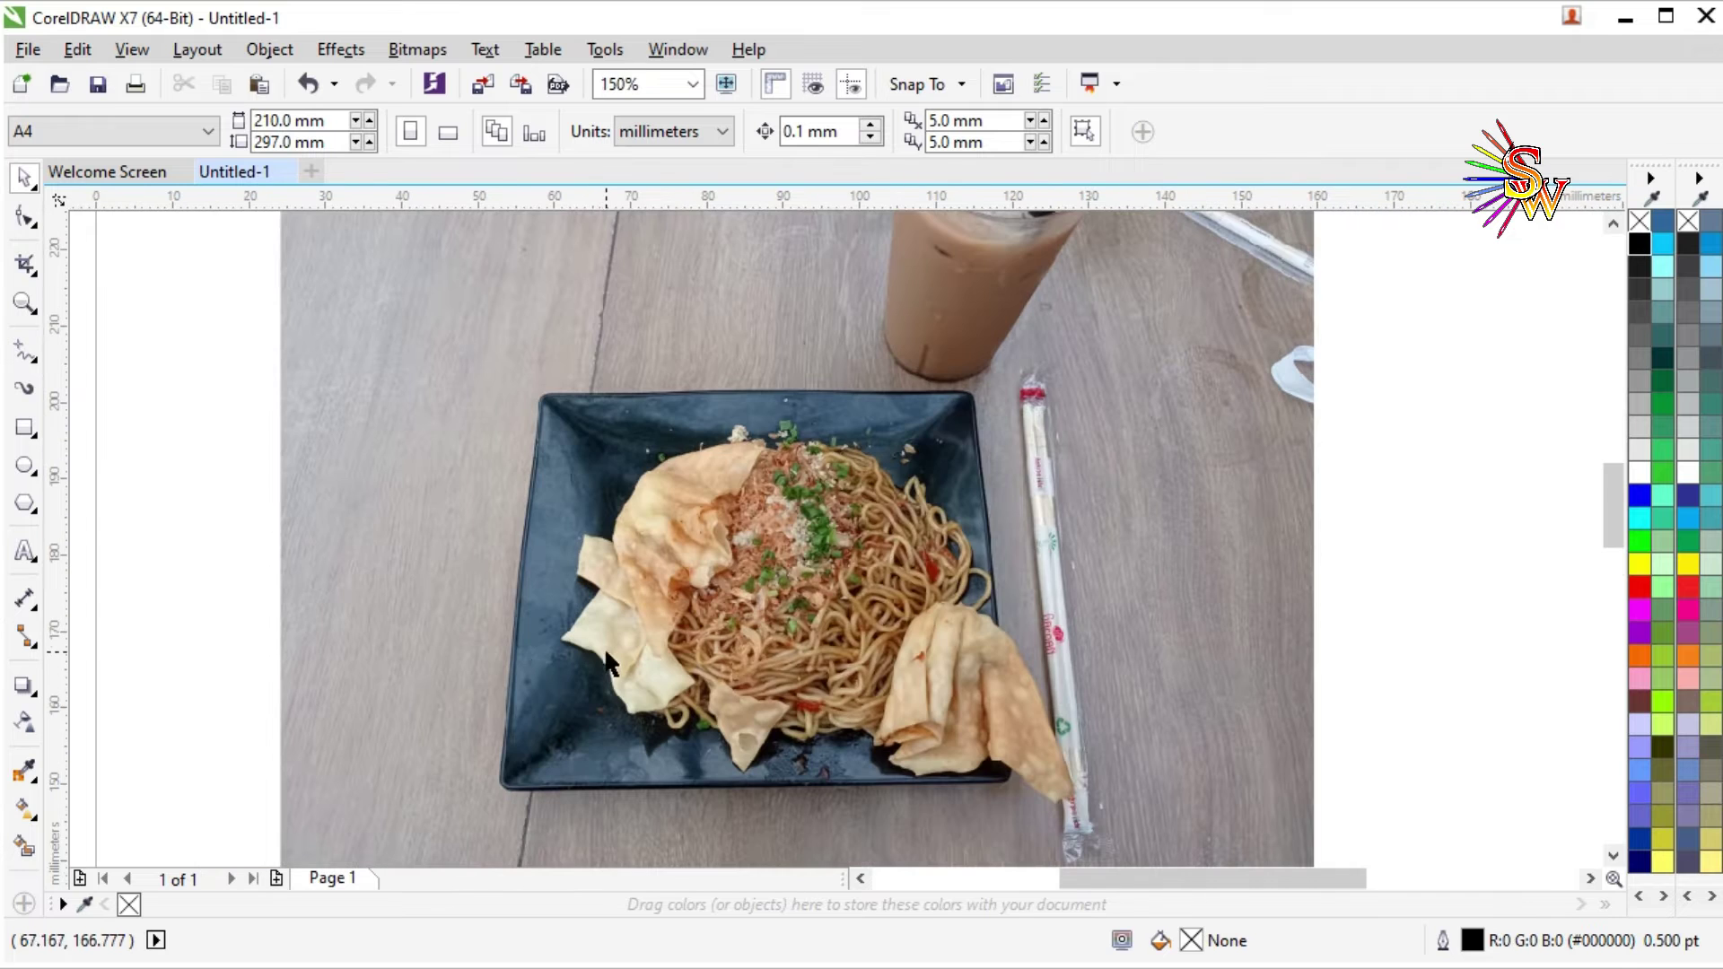
pyautogui.scroll(-1, 180, 643)
pyautogui.click(26, 427)
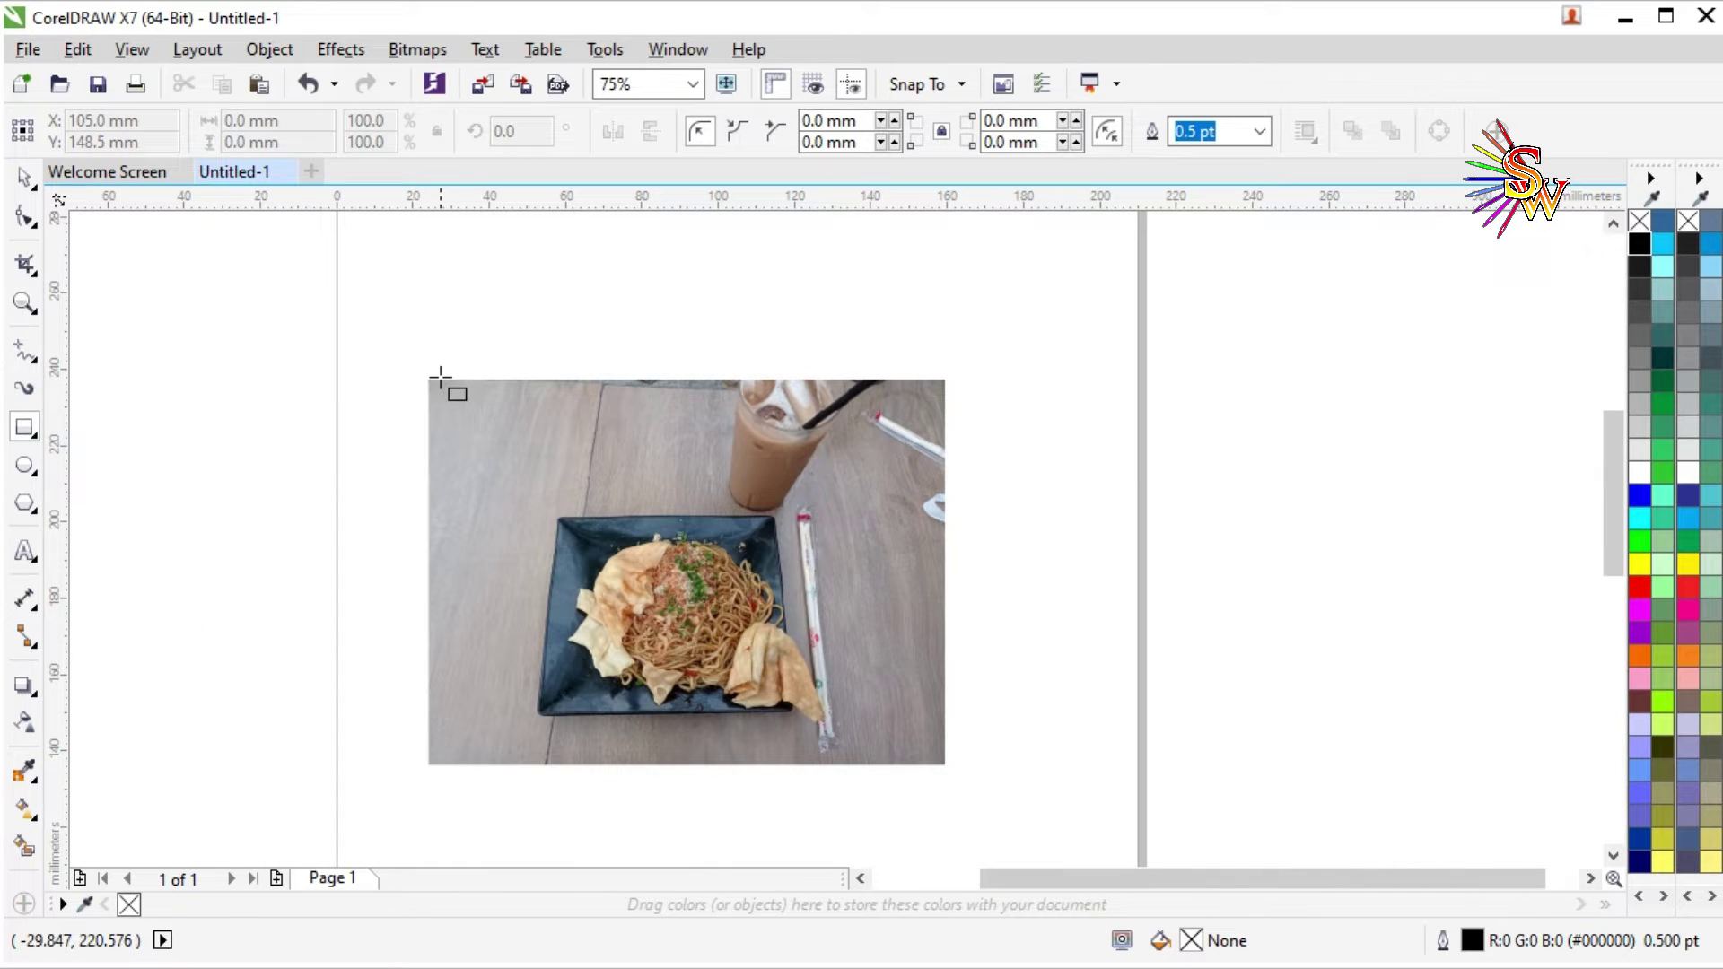
pyautogui.moveTo(428, 379); pyautogui.dragTo(946, 765)
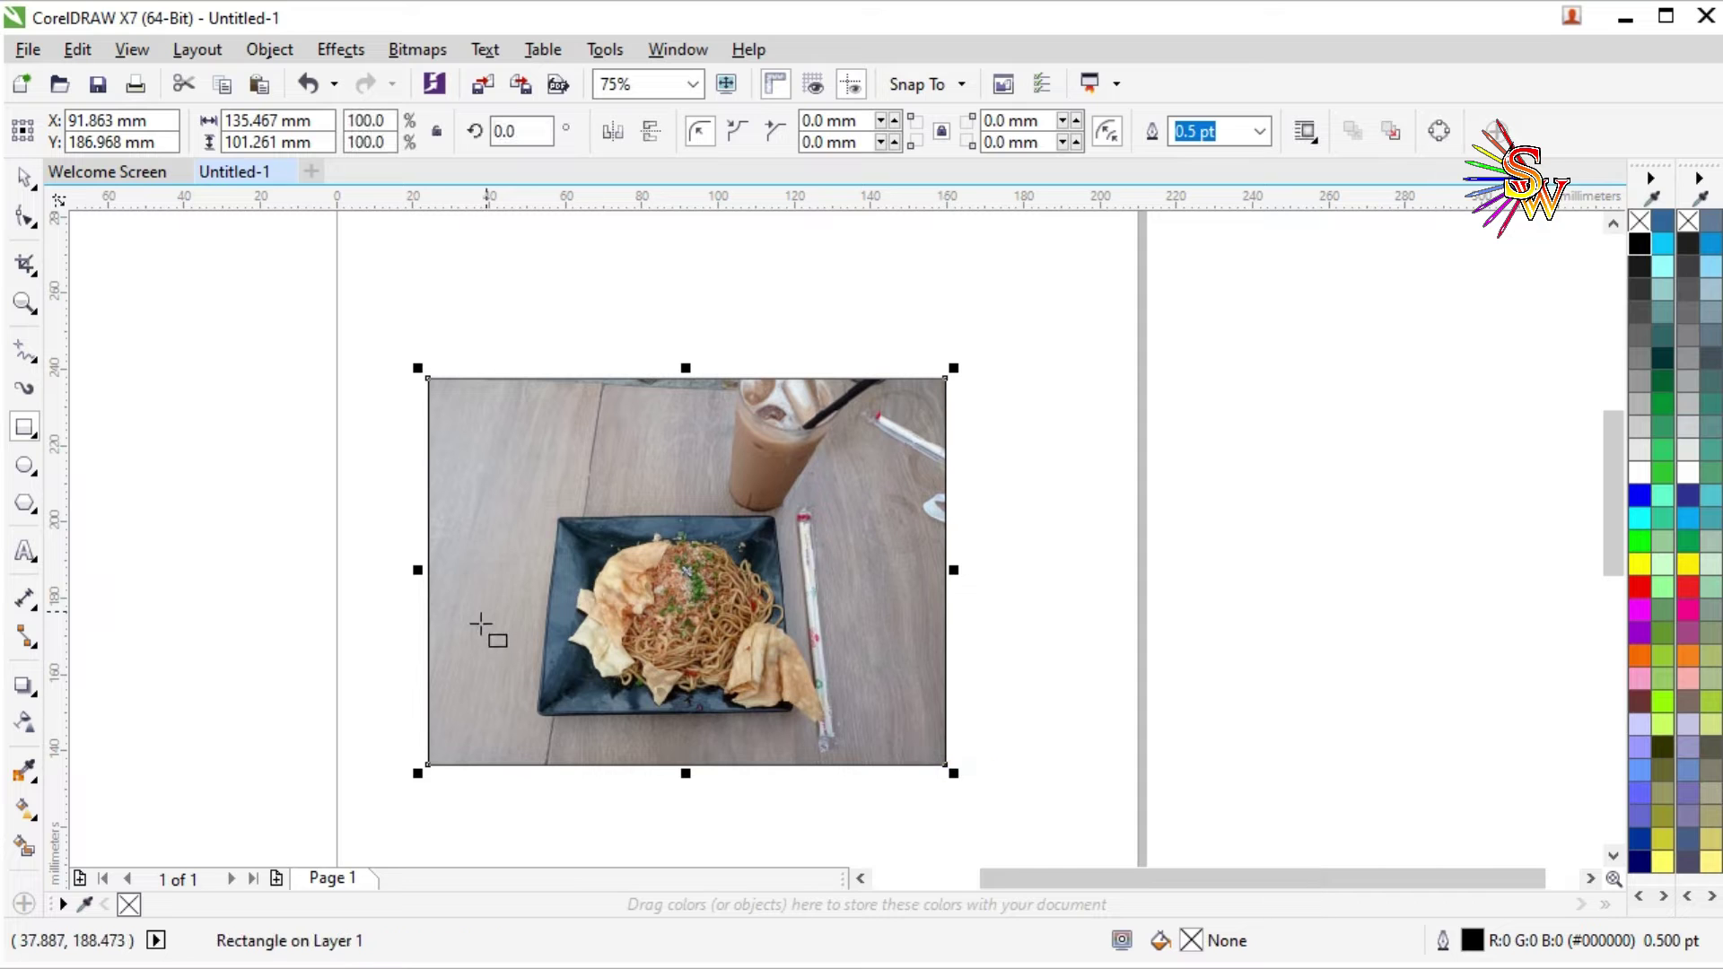
pyautogui.click(1632, 240)
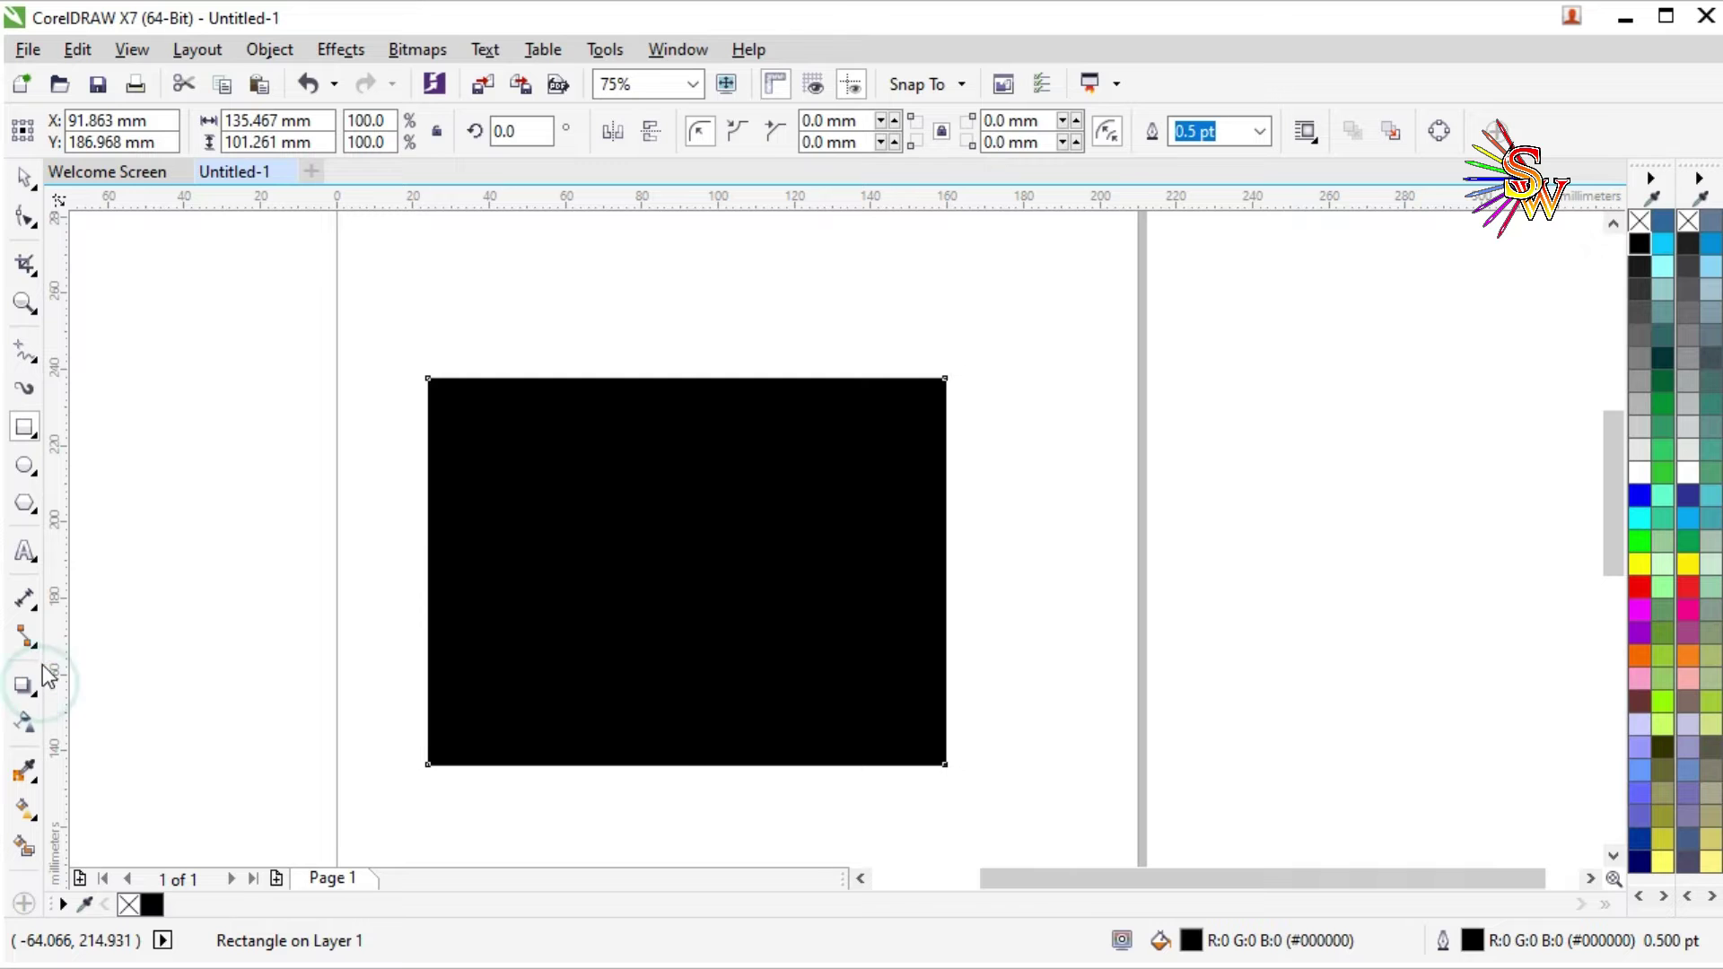
# Apply a uniform transparency of 74 to the black rectangle over the photo.
pyautogui.click(24, 724)
pyautogui.click(60, 131)
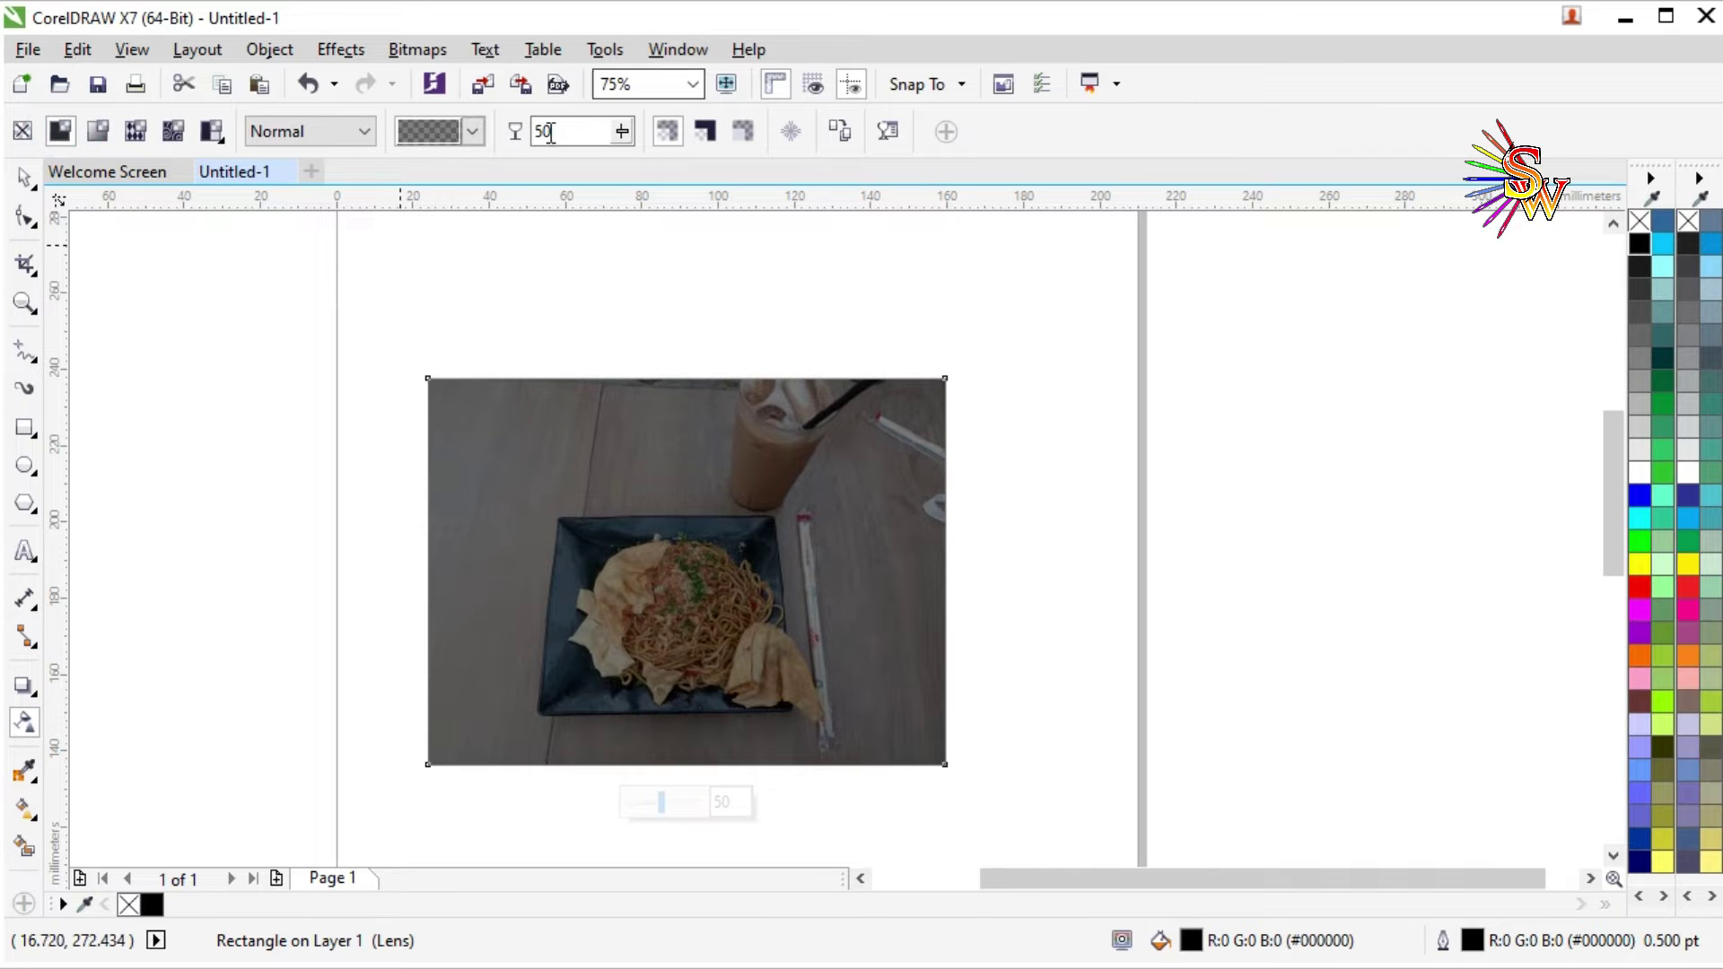
pyautogui.moveTo(625, 133); pyautogui.dragTo(682, 177)
pyautogui.scroll(2, 674, 609)
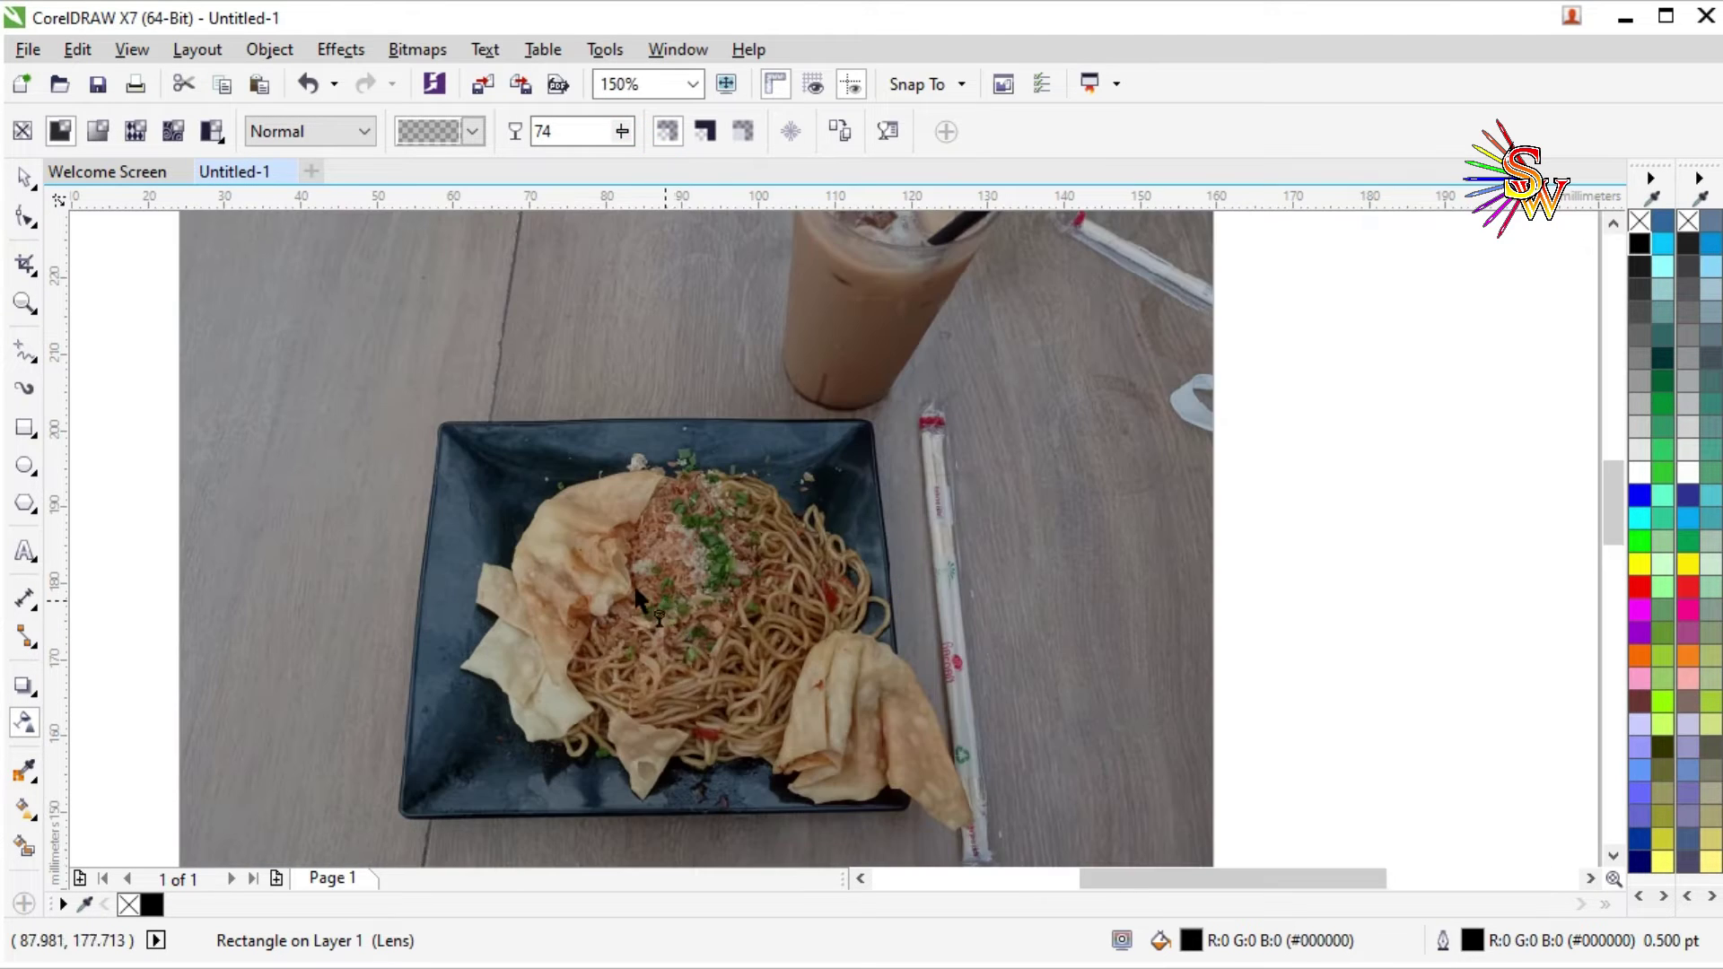
pyautogui.click(23, 177)
pyautogui.scroll(-2, 706, 440)
pyautogui.scroll(2, 705, 440)
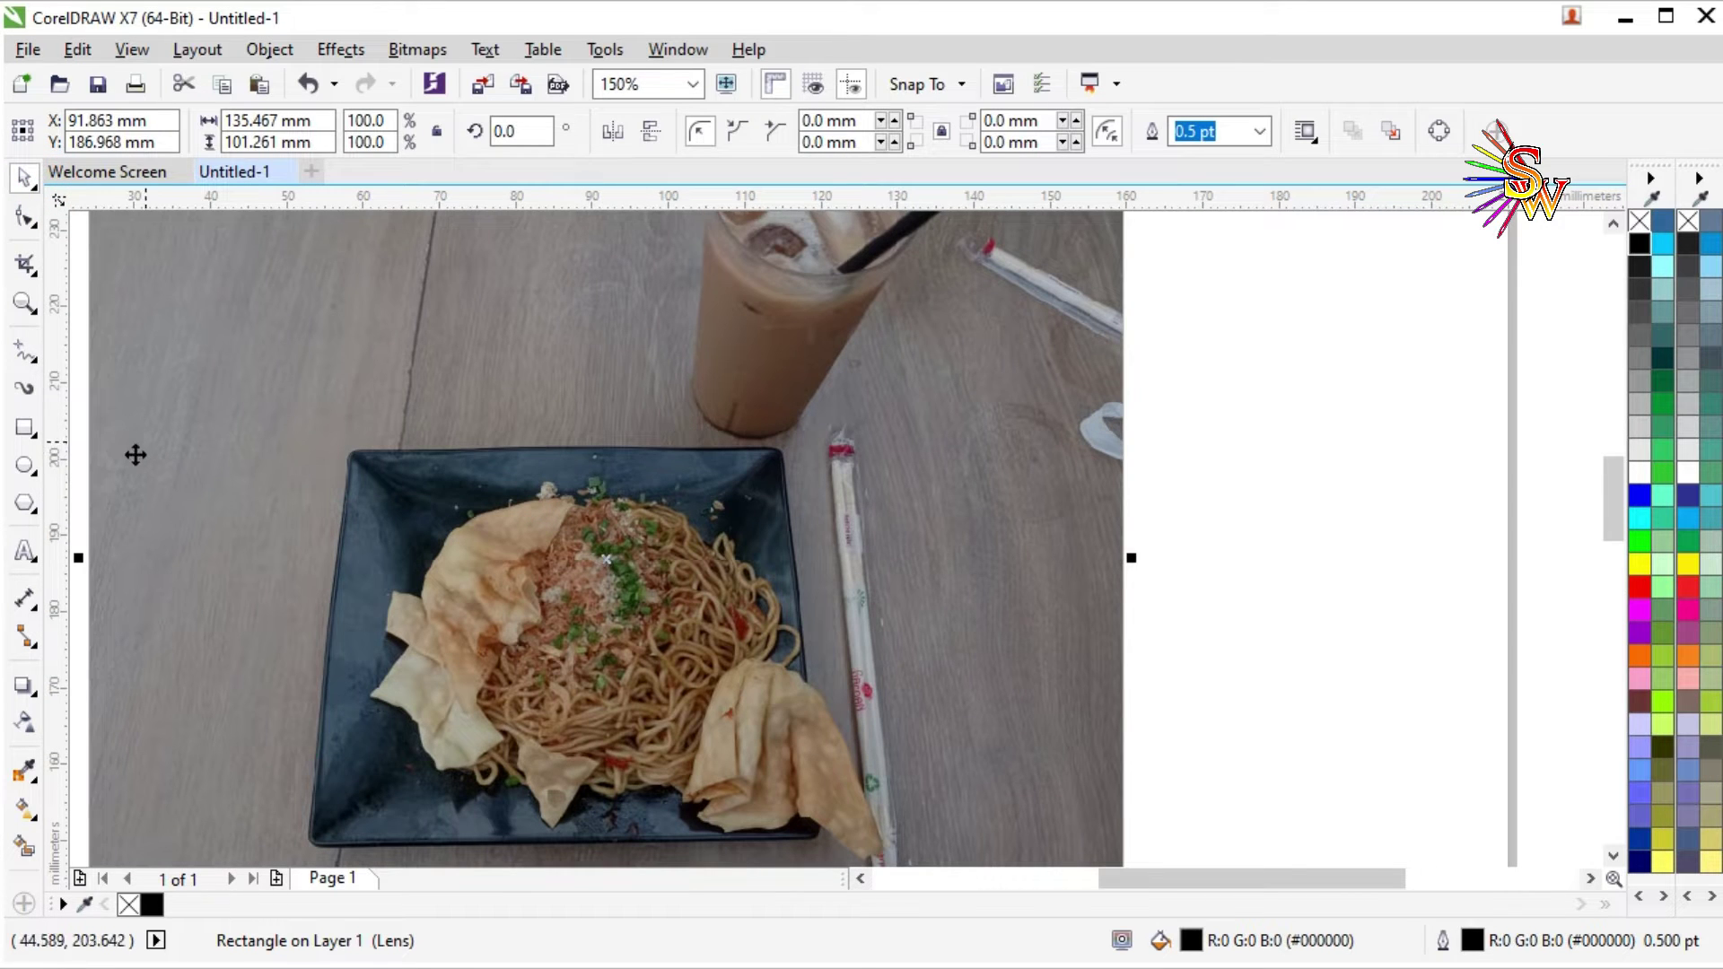
pyautogui.scroll(-2, 491, 545)
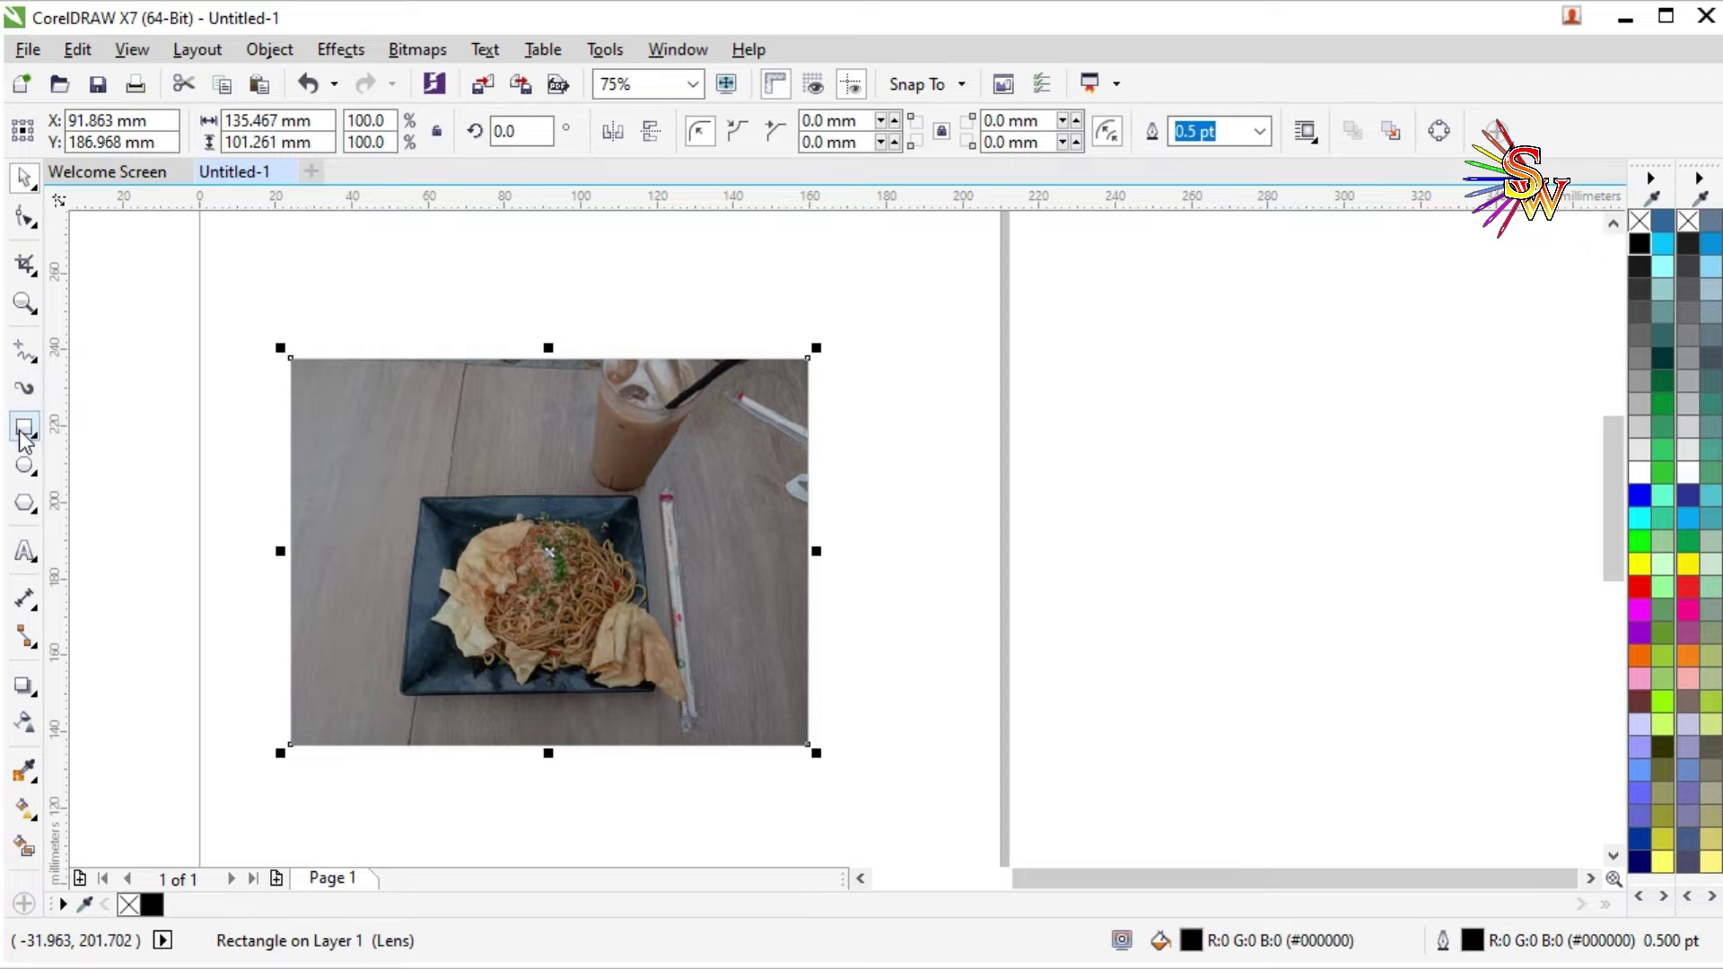
# Add the artistic text "ALONE." in the photo's upper-left area and set its font to HoratioDBol.
pyautogui.click(25, 551)
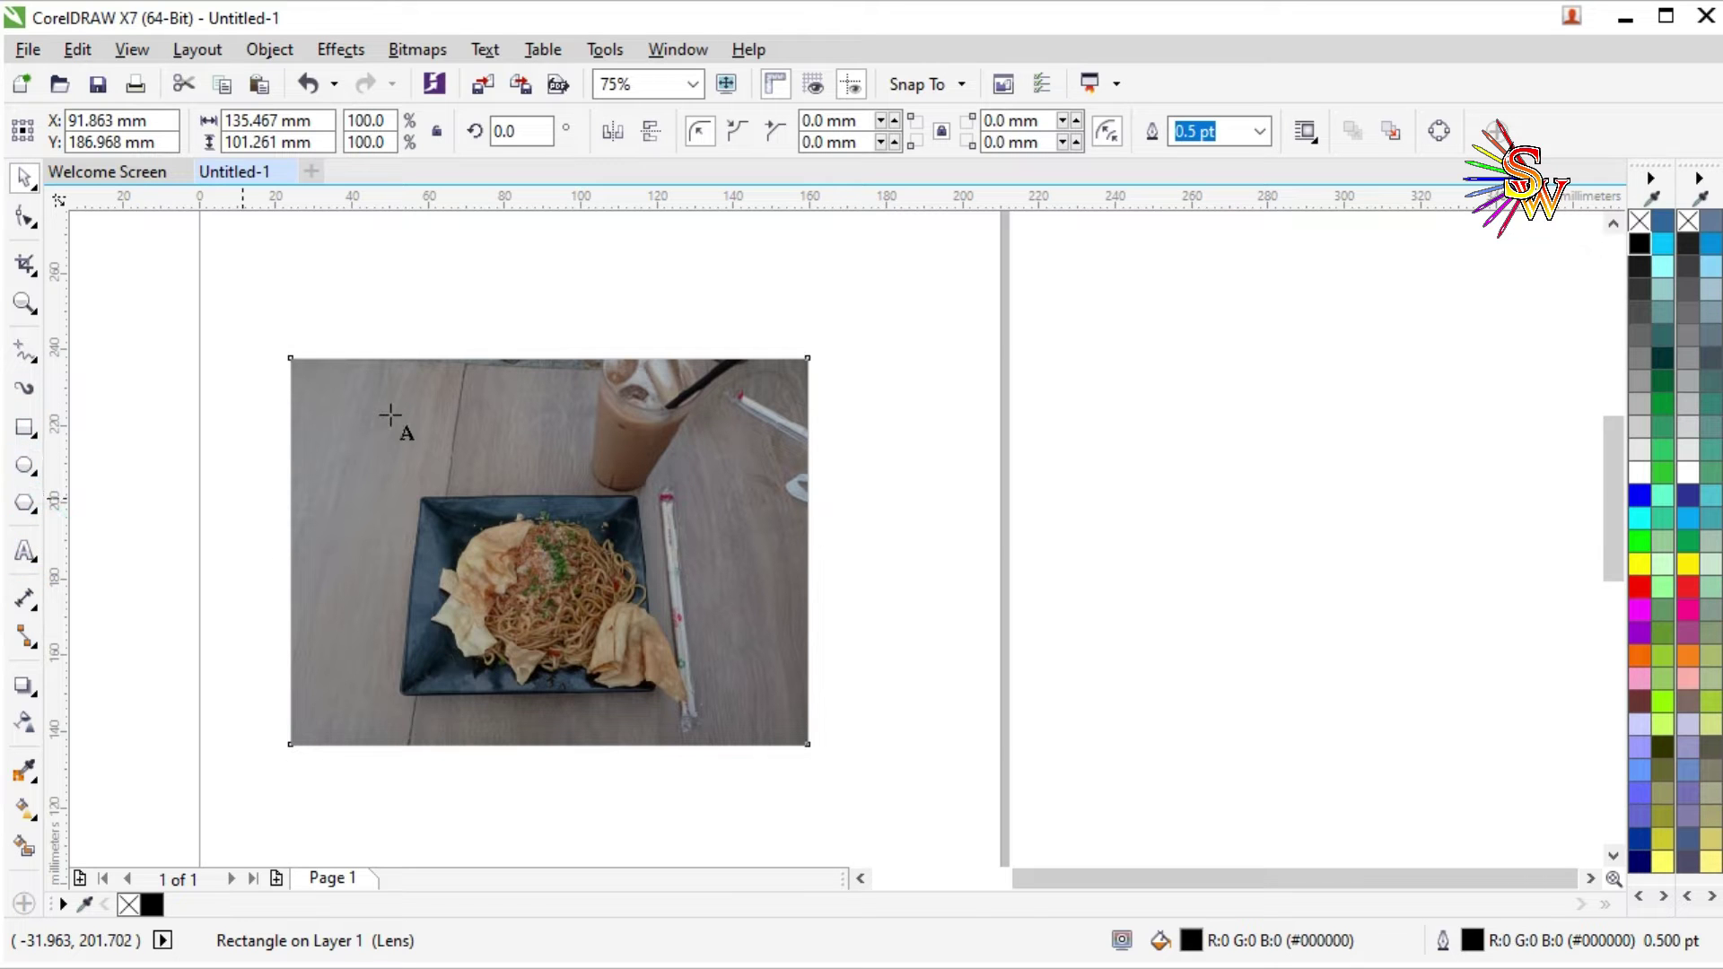
pyautogui.click(339, 415)
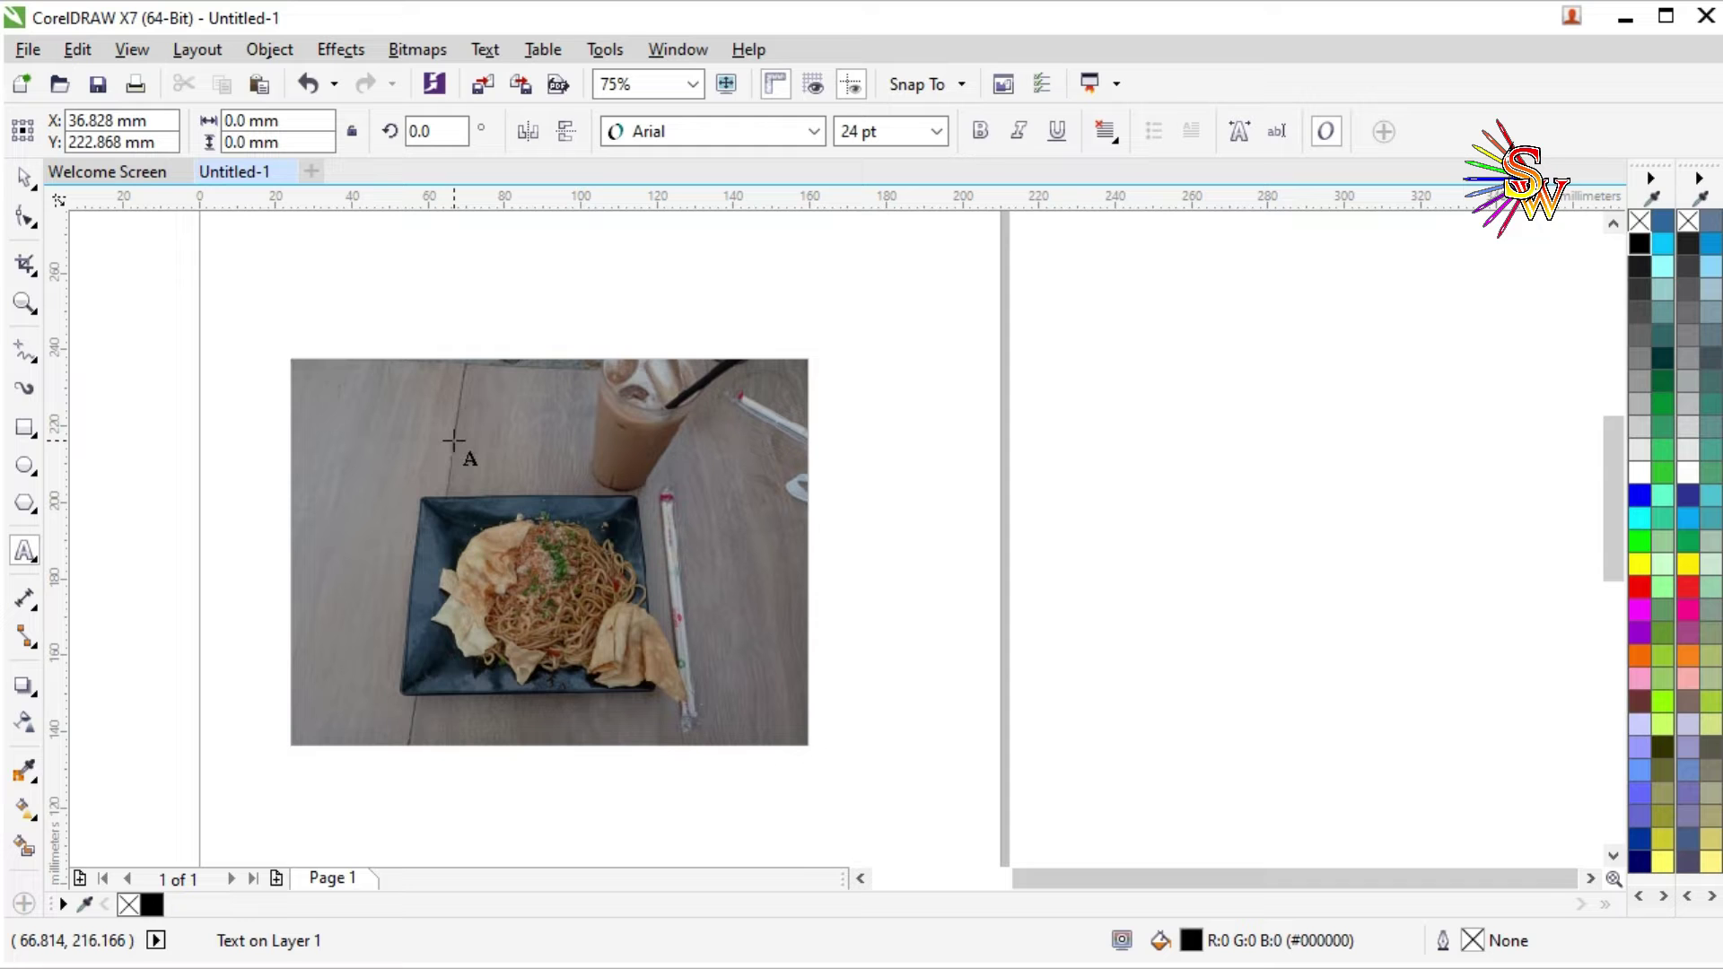
pyautogui.write('ALONE.')
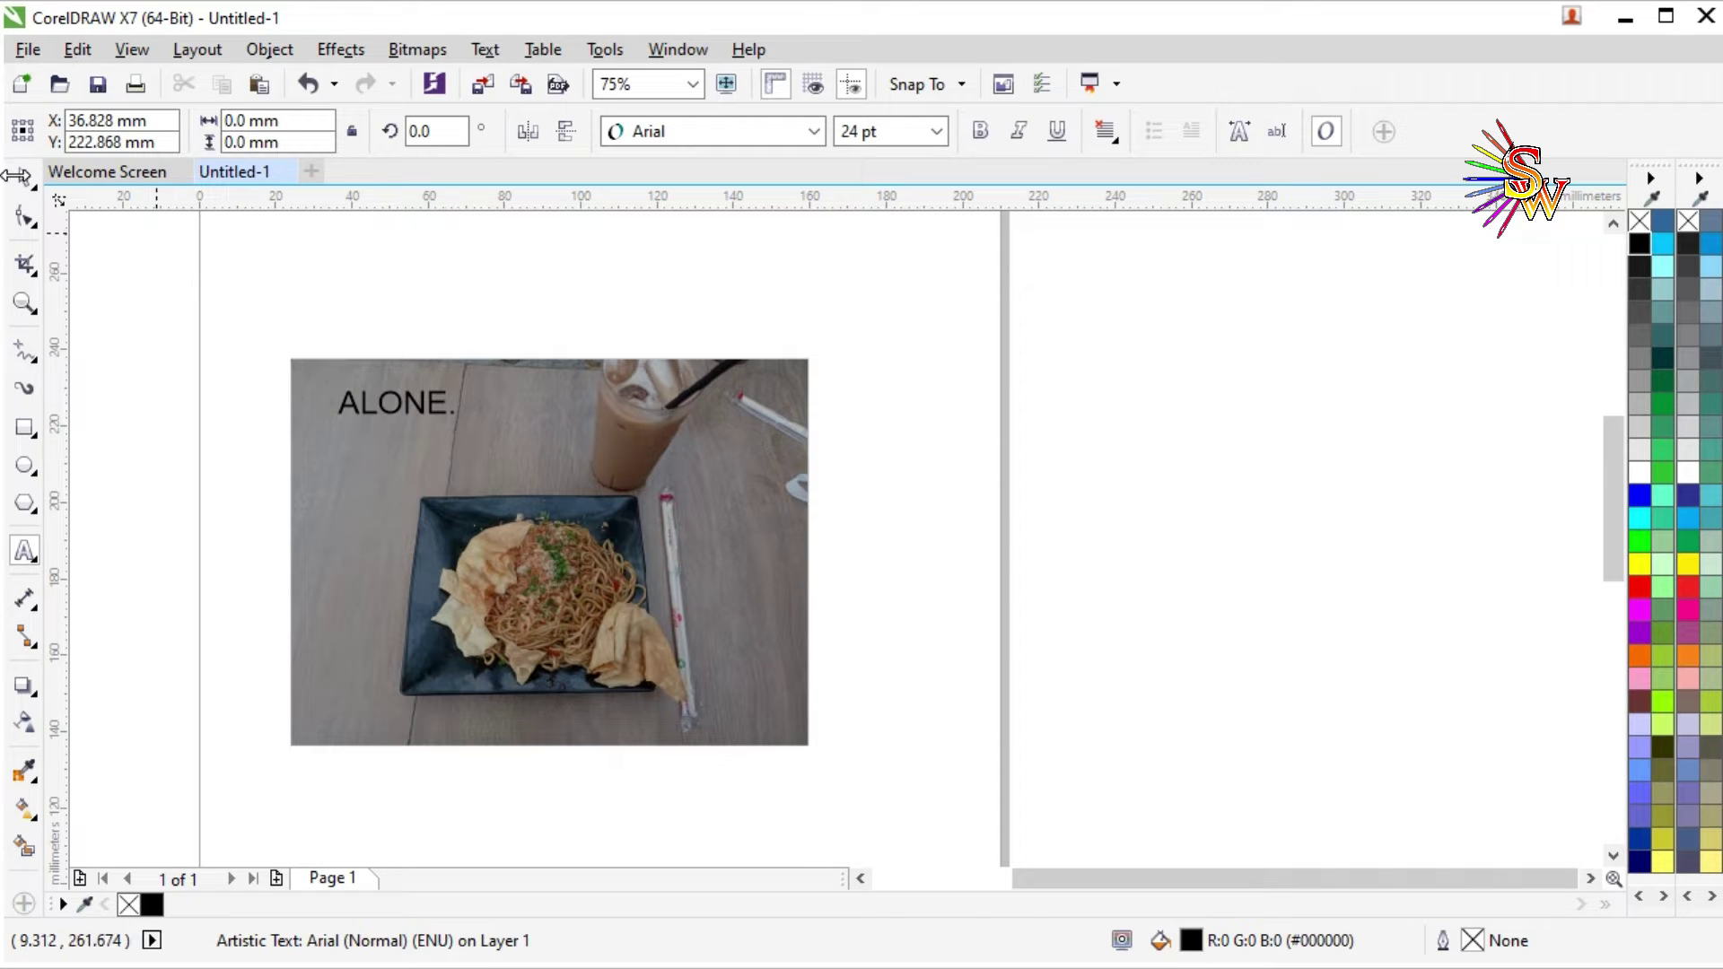
pyautogui.click(24, 176)
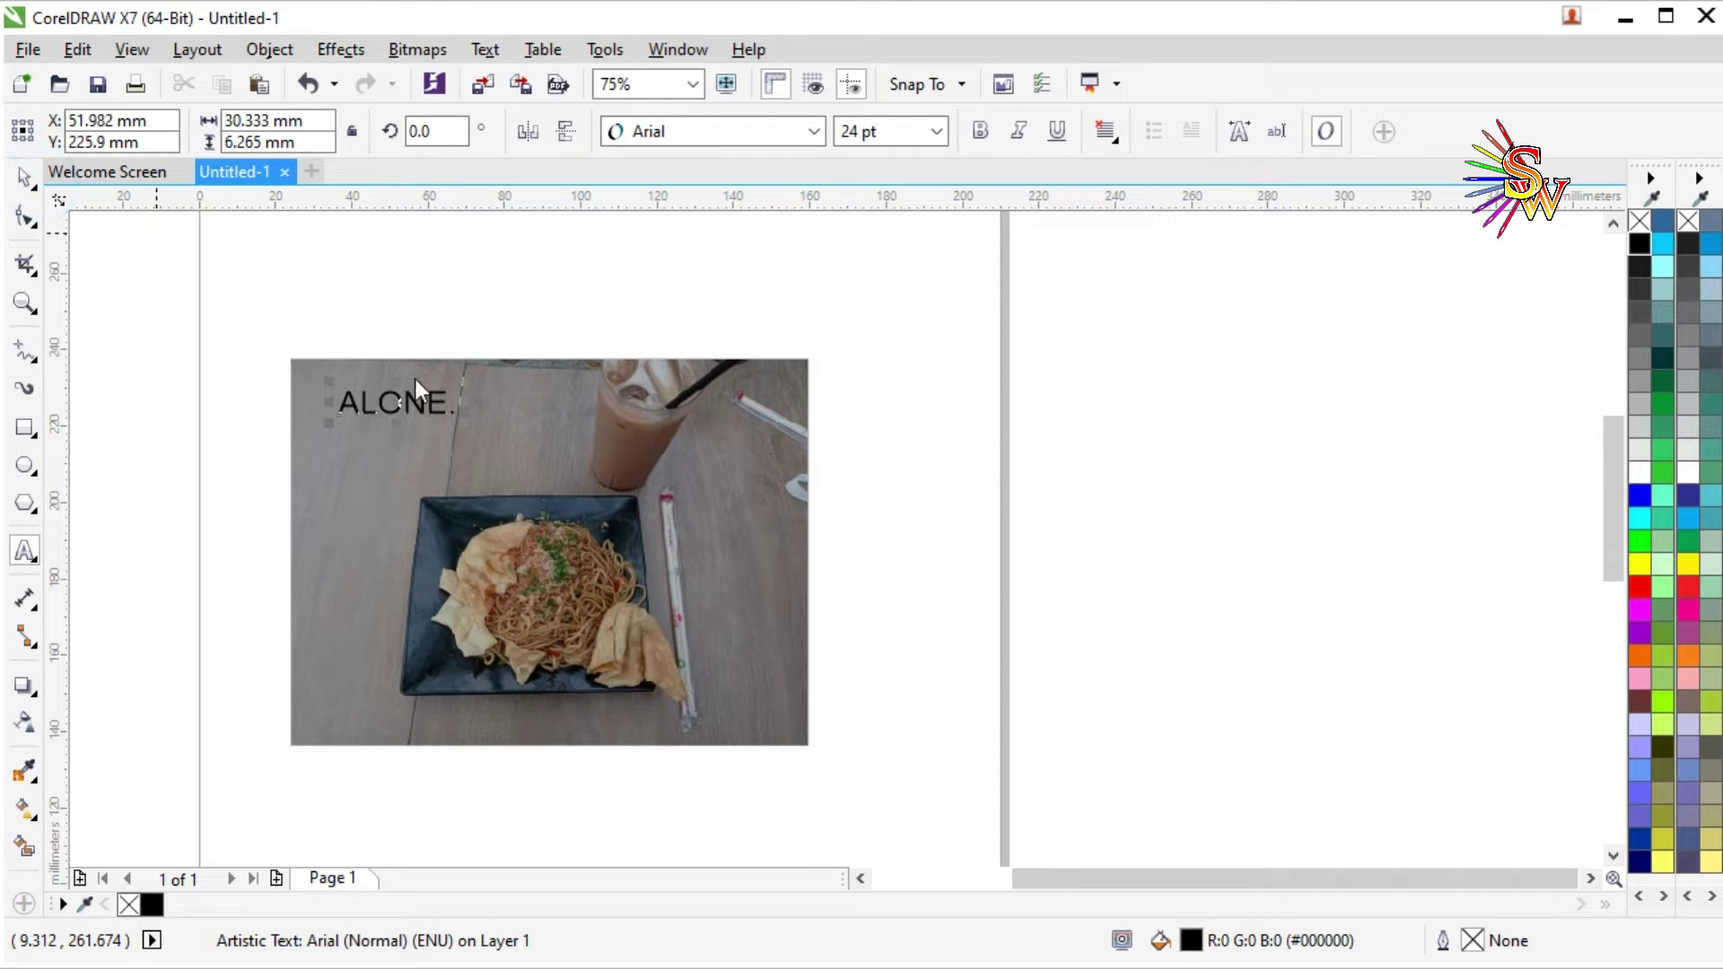
pyautogui.click(709, 135)
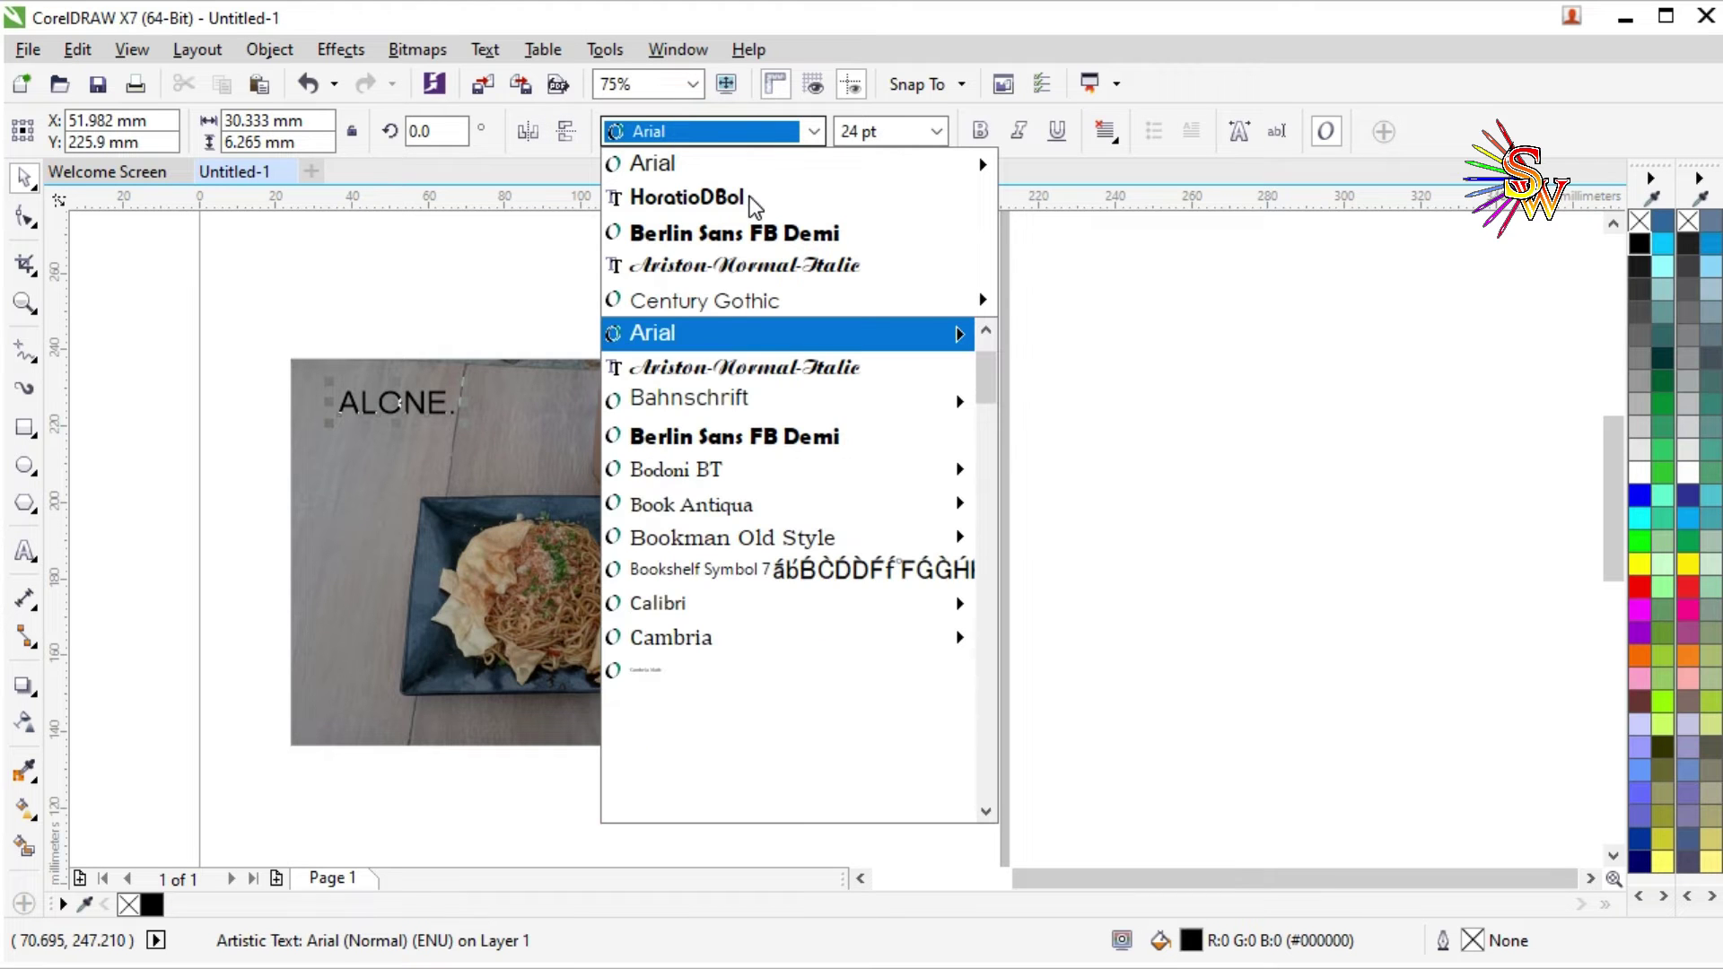
pyautogui.click(727, 197)
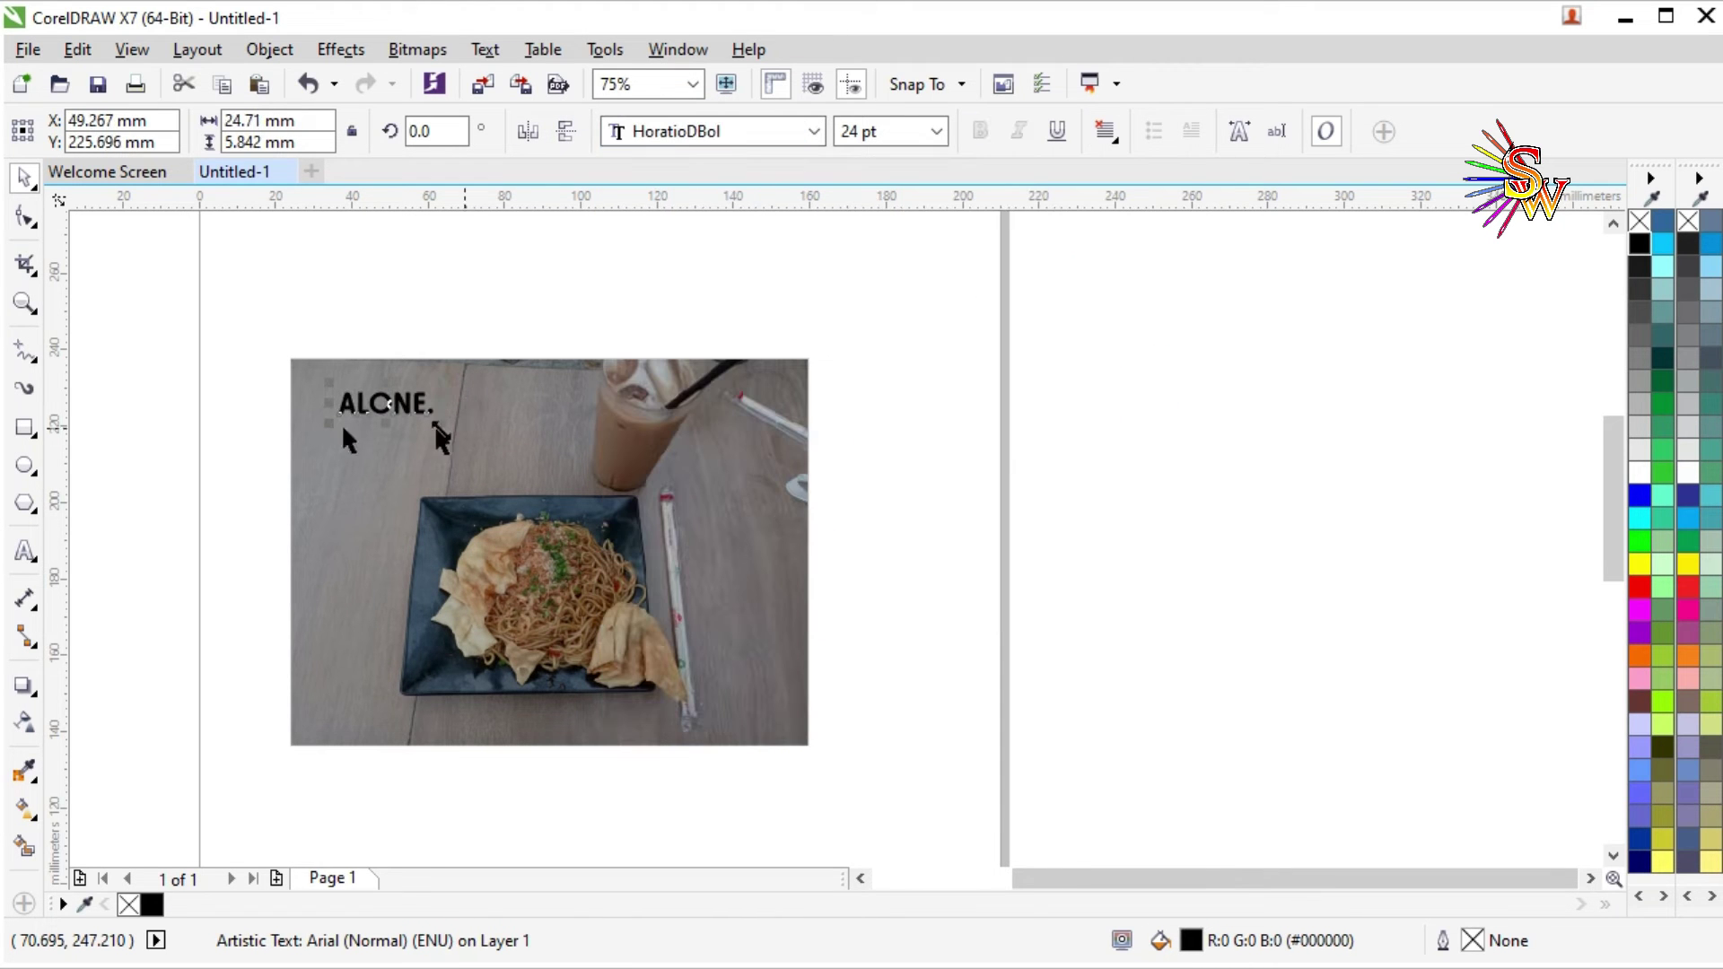
# Enlarge the ALONE. text to about 42 pt and shift it slightly down and to the left.
pyautogui.scroll(2, 442, 438)
pyautogui.moveTo(538, 409); pyautogui.dragTo(693, 528)
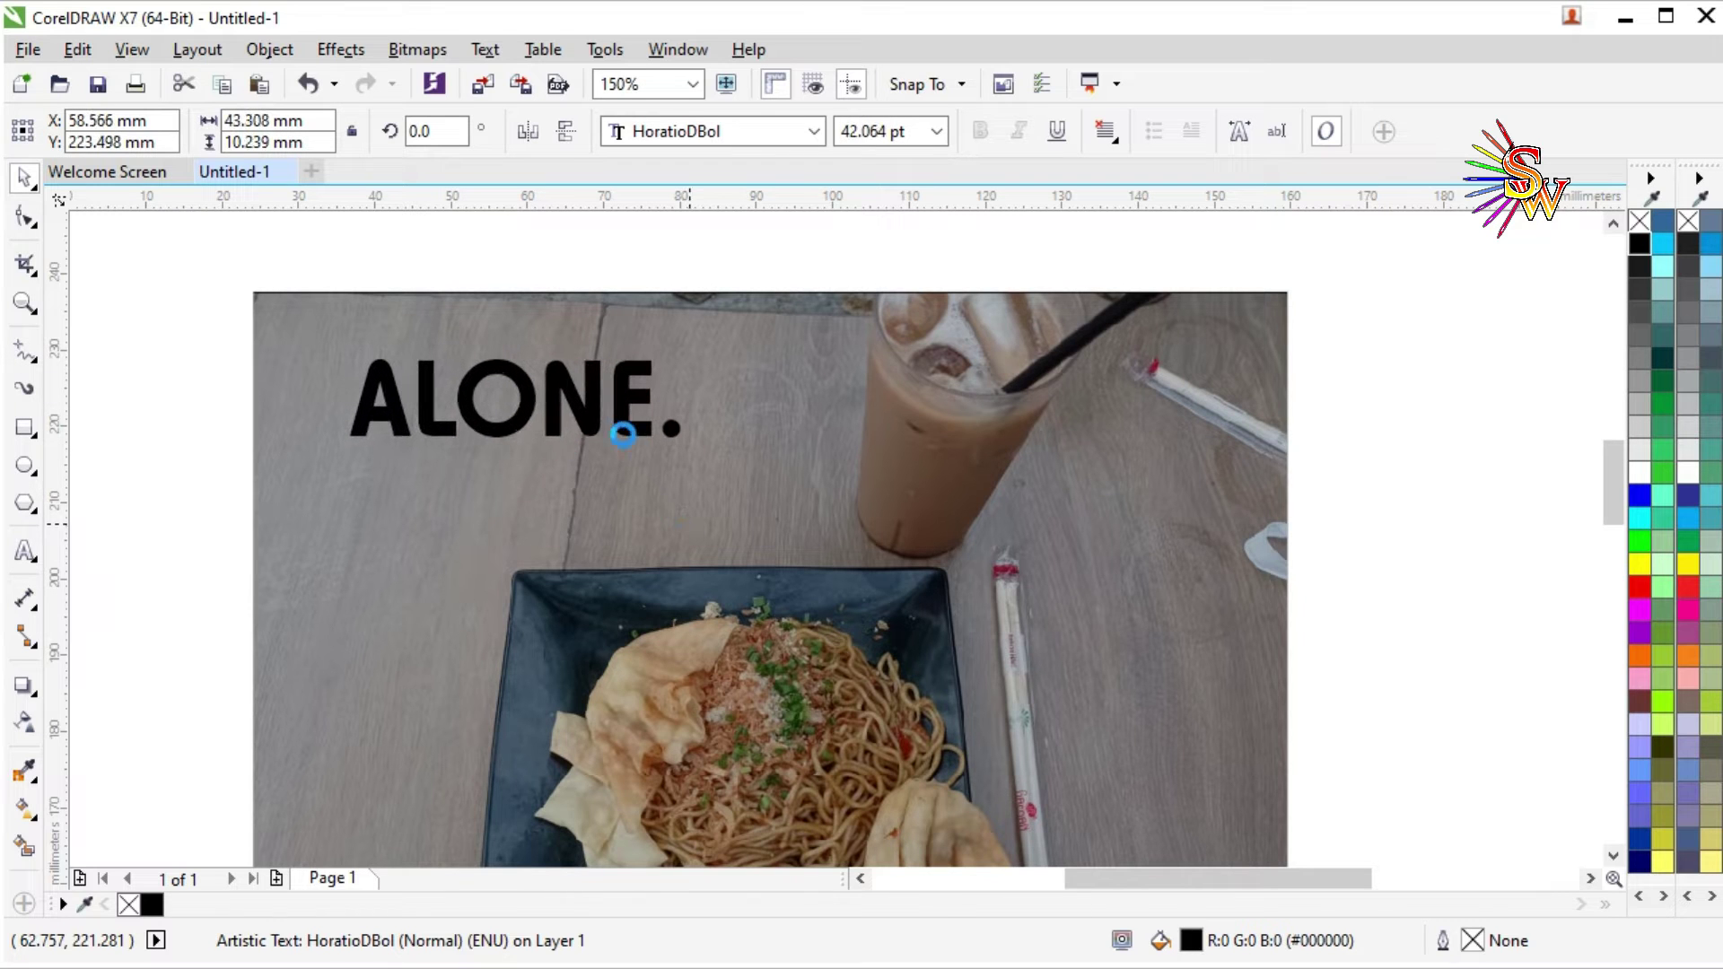
pyautogui.moveTo(481, 413); pyautogui.dragTo(456, 434)
pyautogui.scroll(-2, 388, 423)
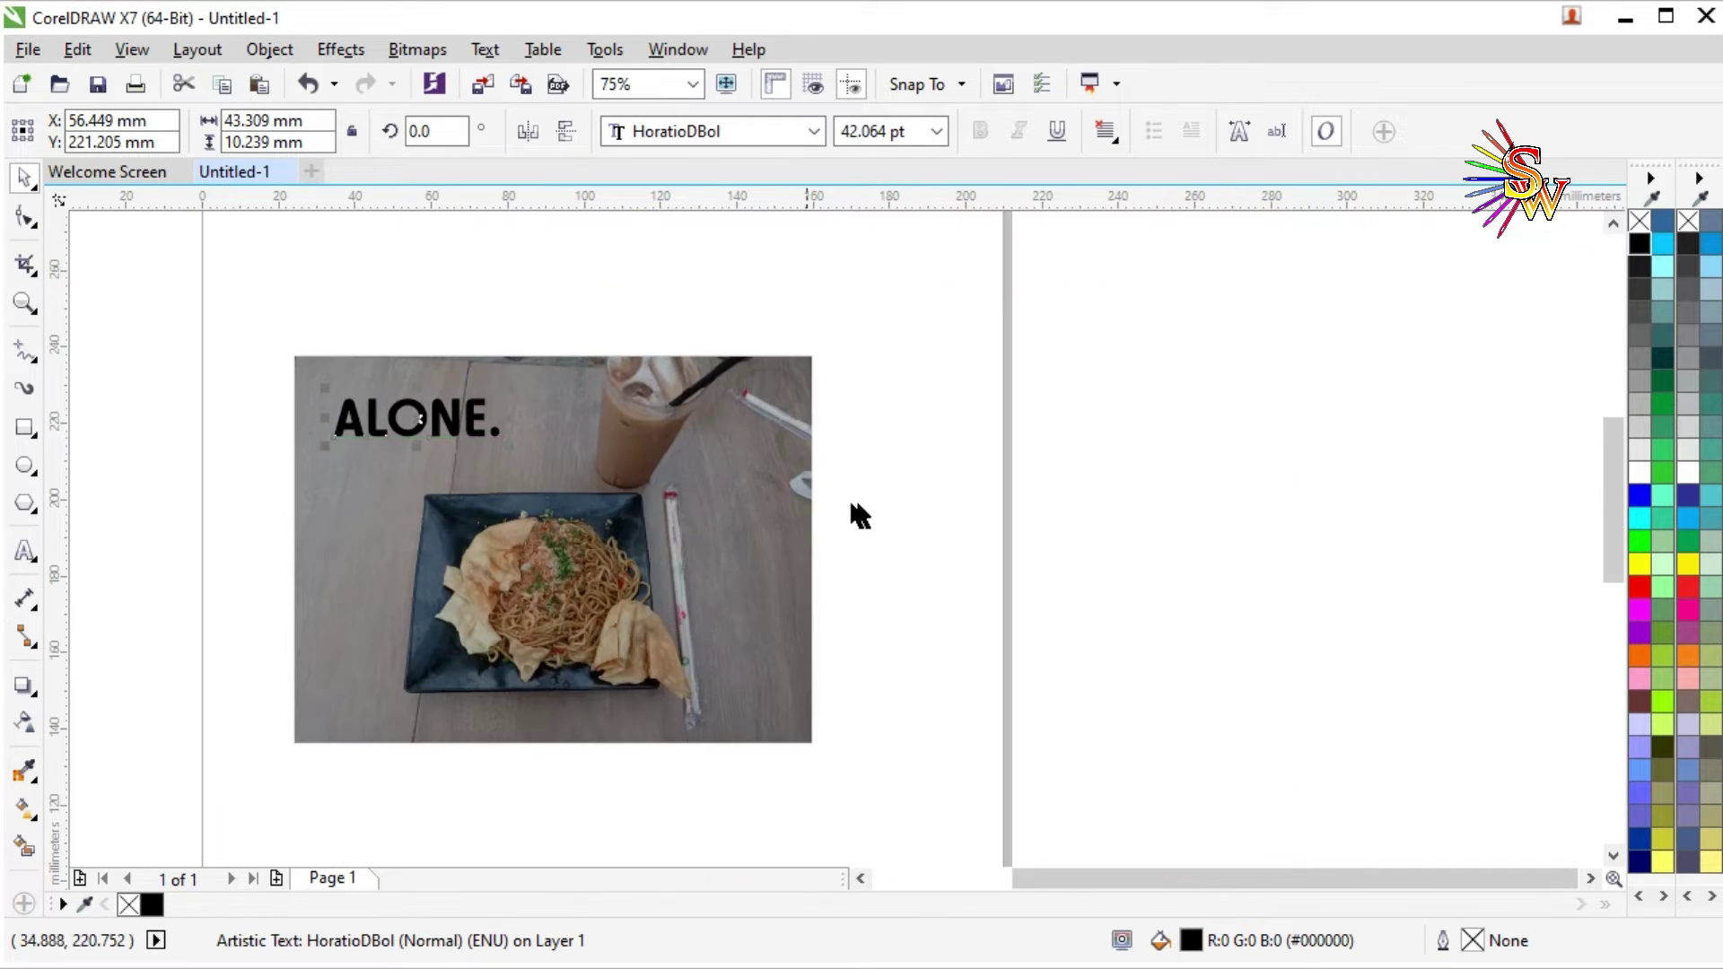
pyautogui.click(874, 488)
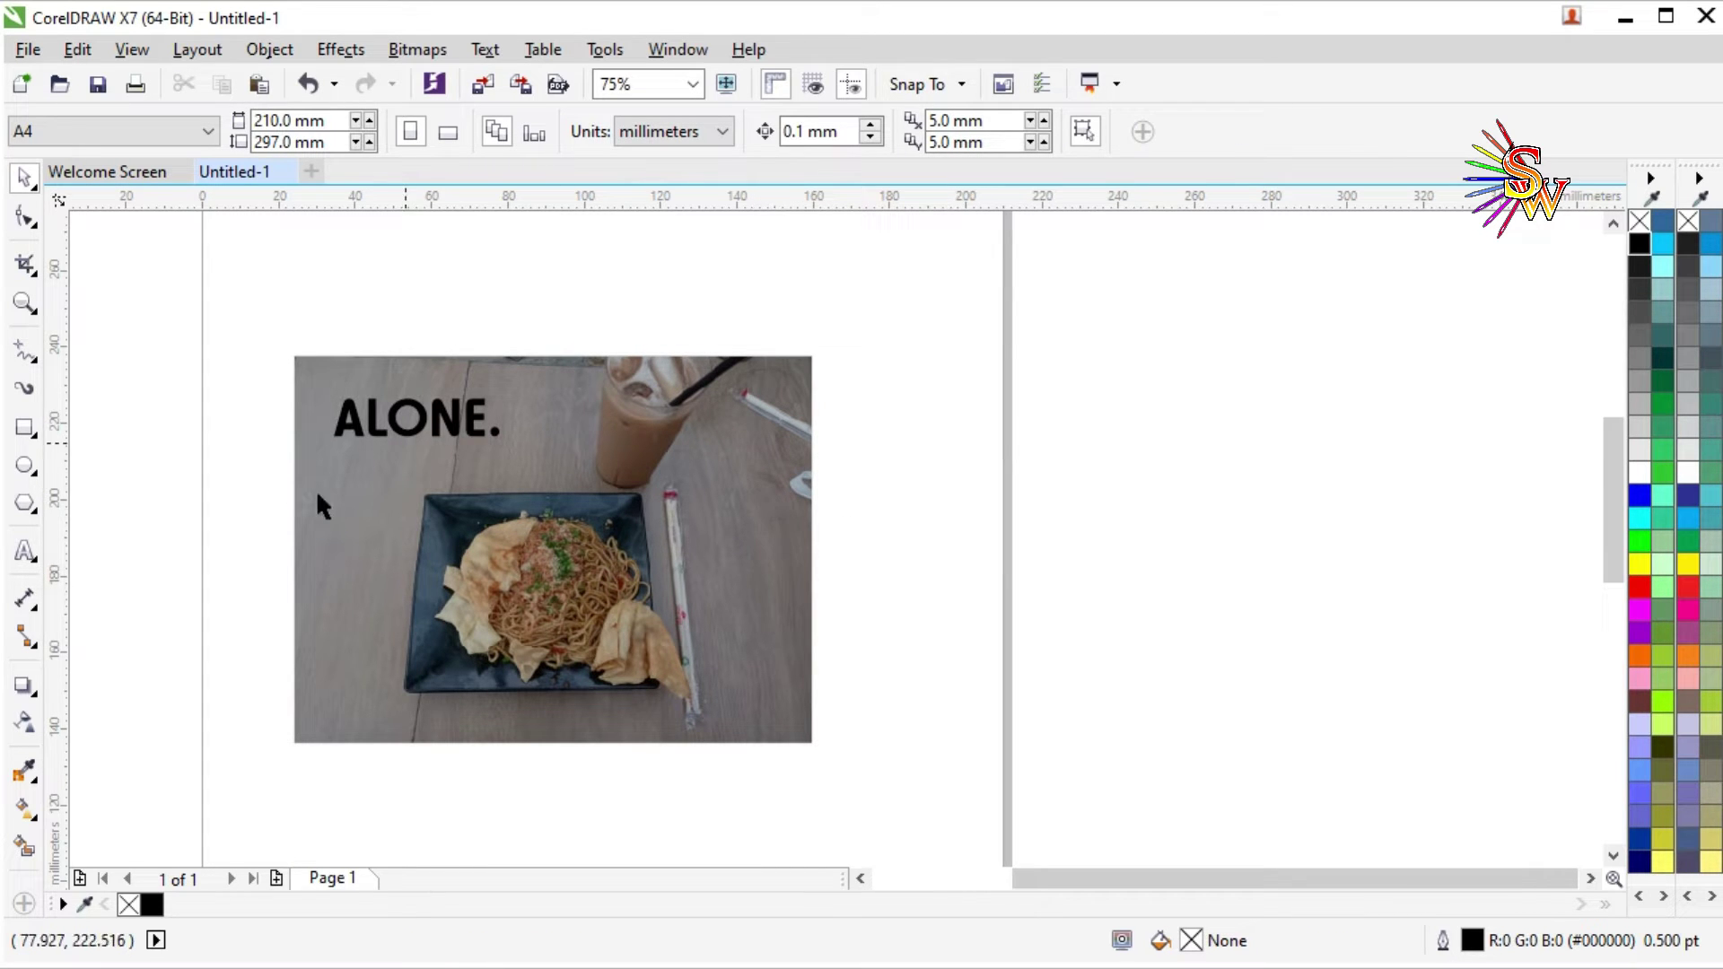
# Draw an angled callout line with the Pen tool from the drink, about 27 mm to the right and 7.6 mm down.
pyautogui.click(36, 363)
pyautogui.click(131, 427)
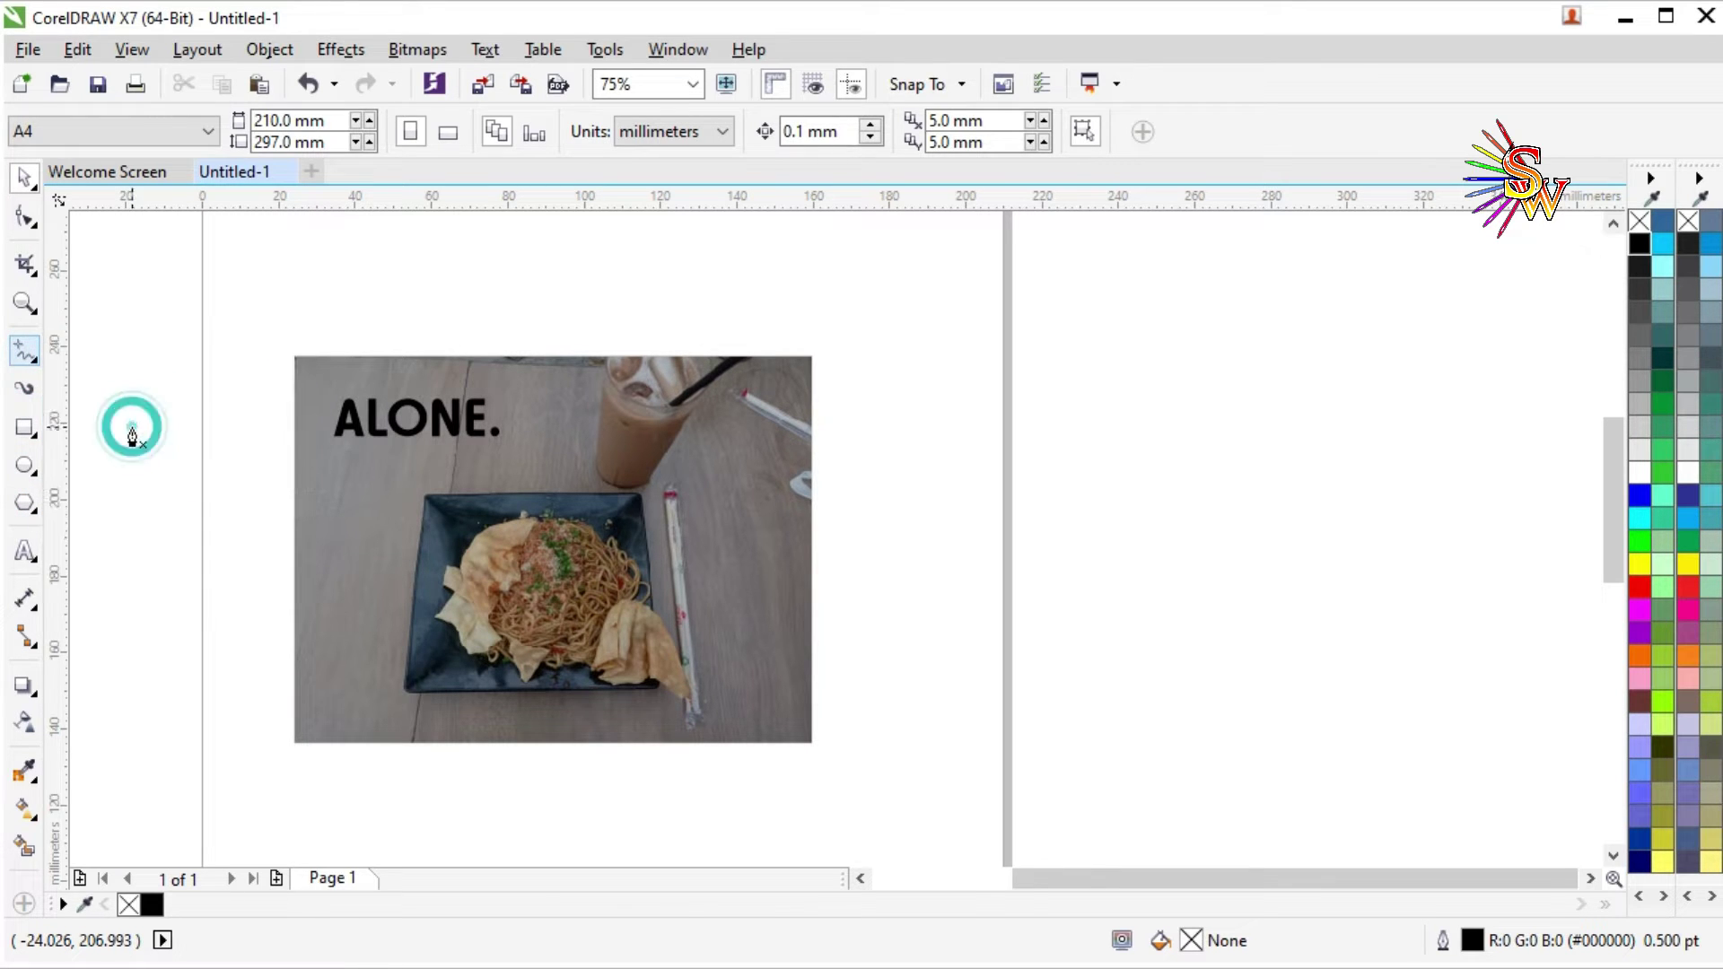
pyautogui.scroll(2, 700, 443)
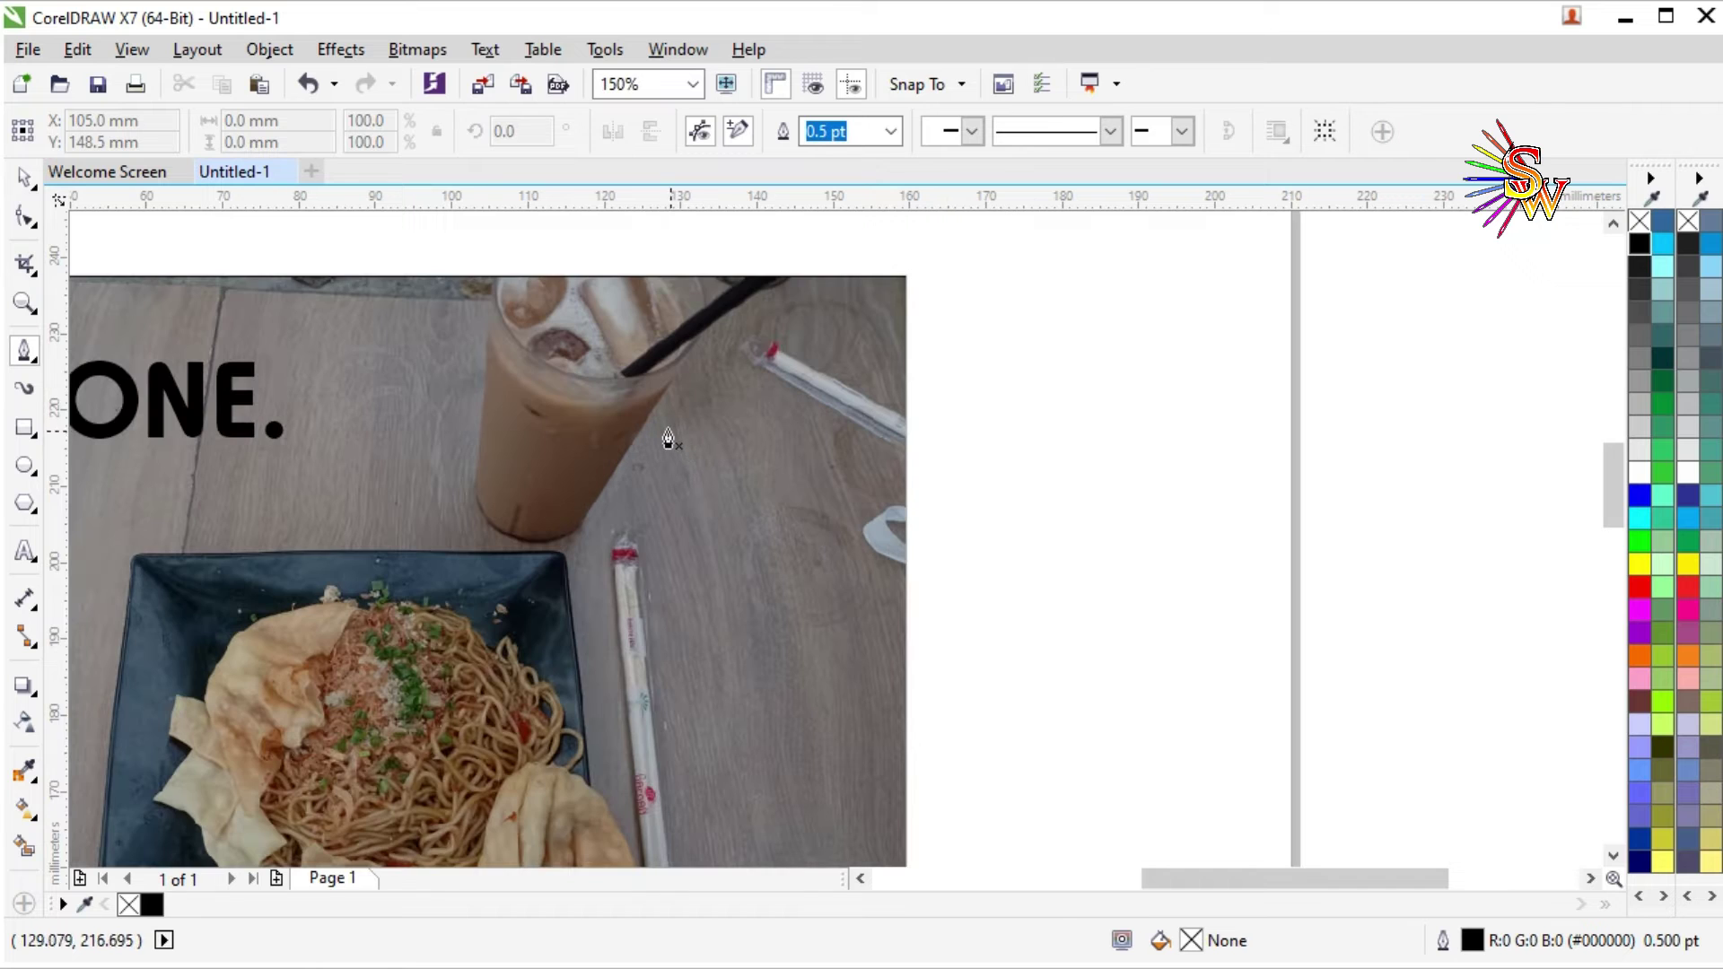
pyautogui.click(558, 431)
pyautogui.keyDown('ctrl'); pyautogui.click(765, 533); pyautogui.keyUp('ctrl')
pyautogui.doubleClick(763, 488)
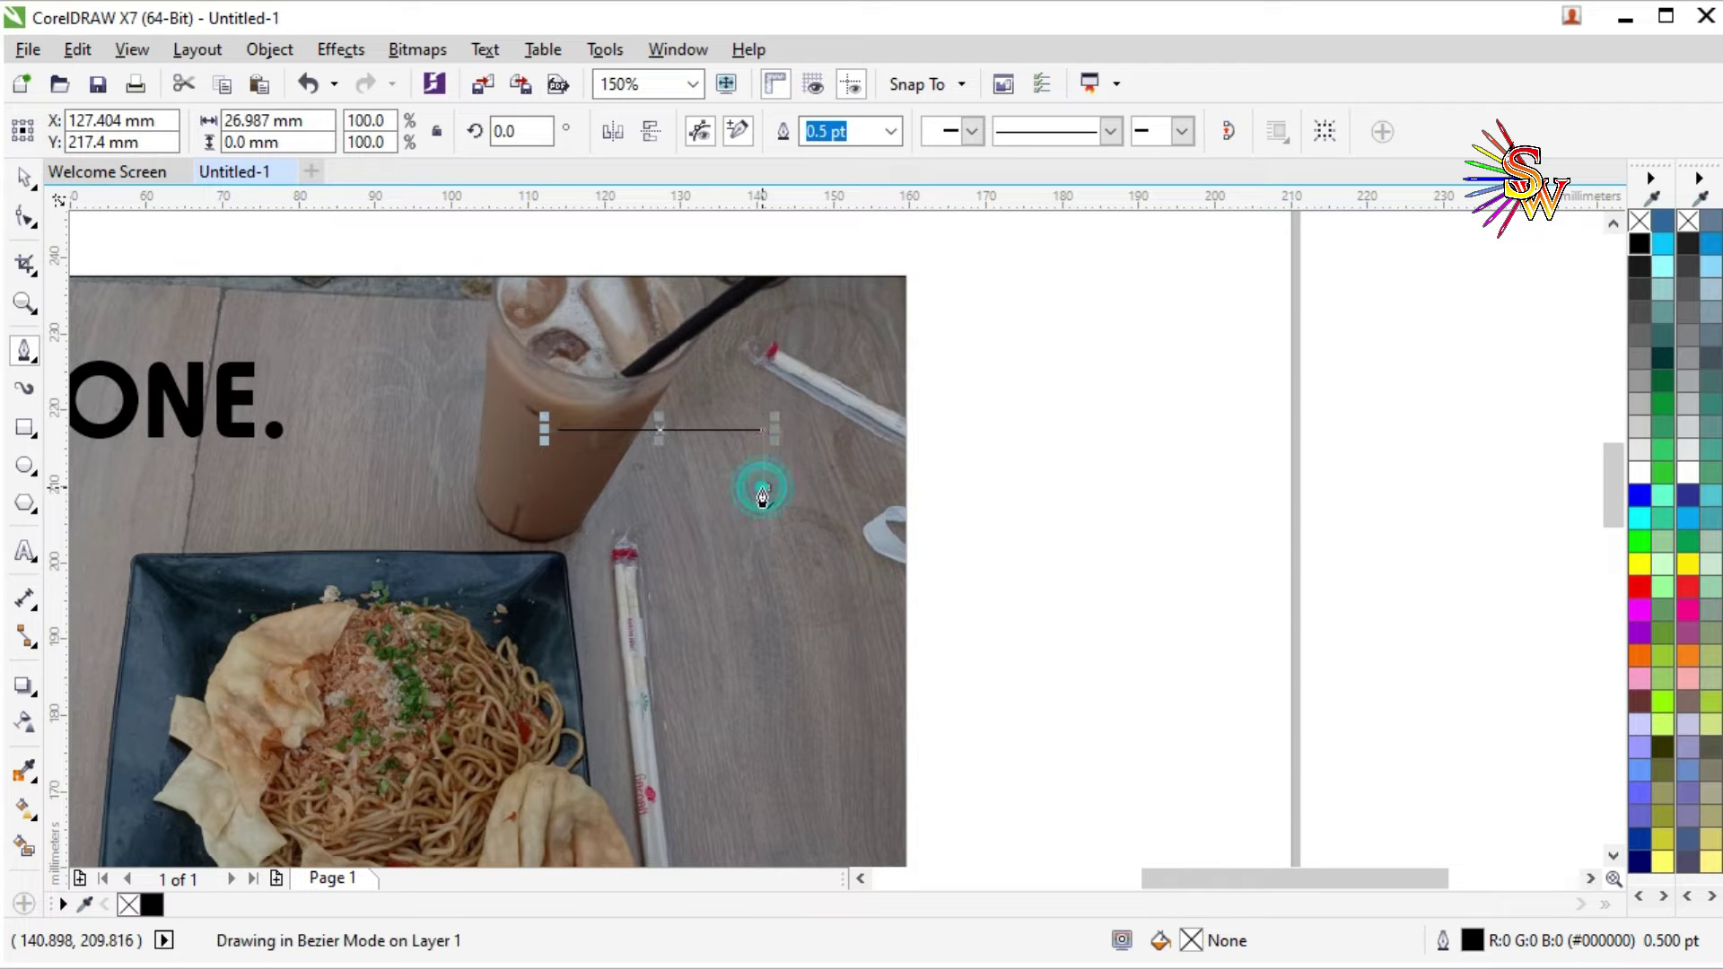
pyautogui.scroll(-1, 677, 524)
pyautogui.press('space')
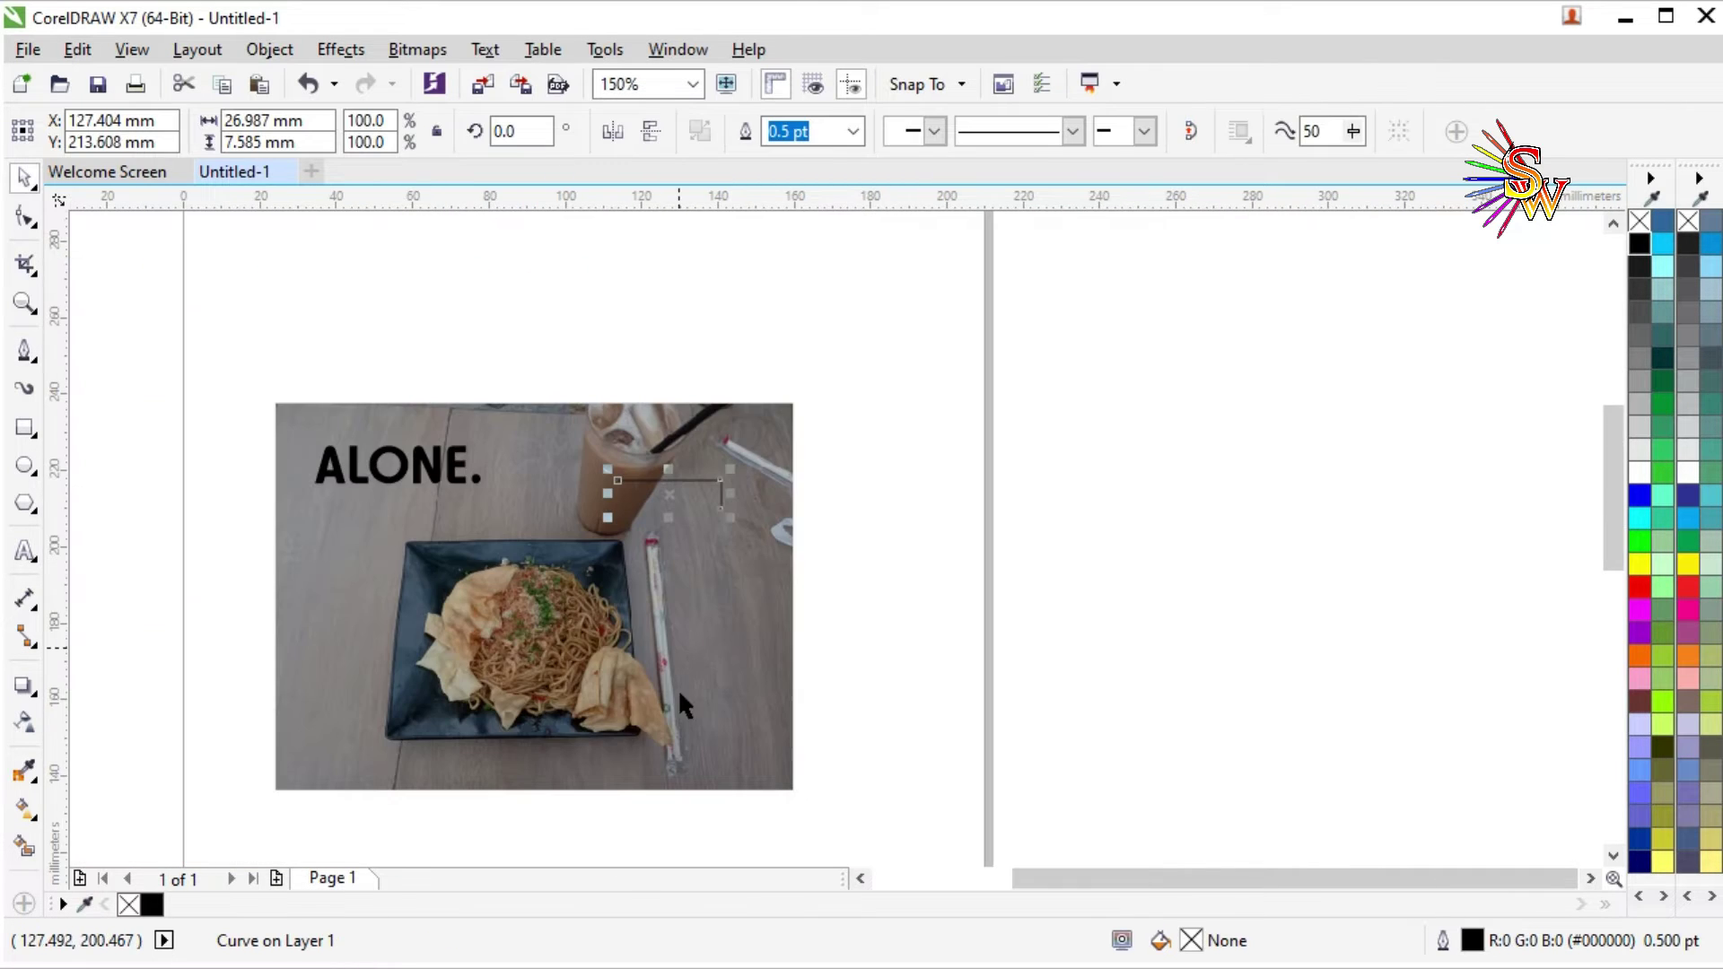
# Draw a second angled callout line from the lower part of the chopsticks, about 21 mm to the right and 13 mm up.
pyautogui.scroll(1, 677, 688)
pyautogui.press('space')
pyautogui.click(660, 685)
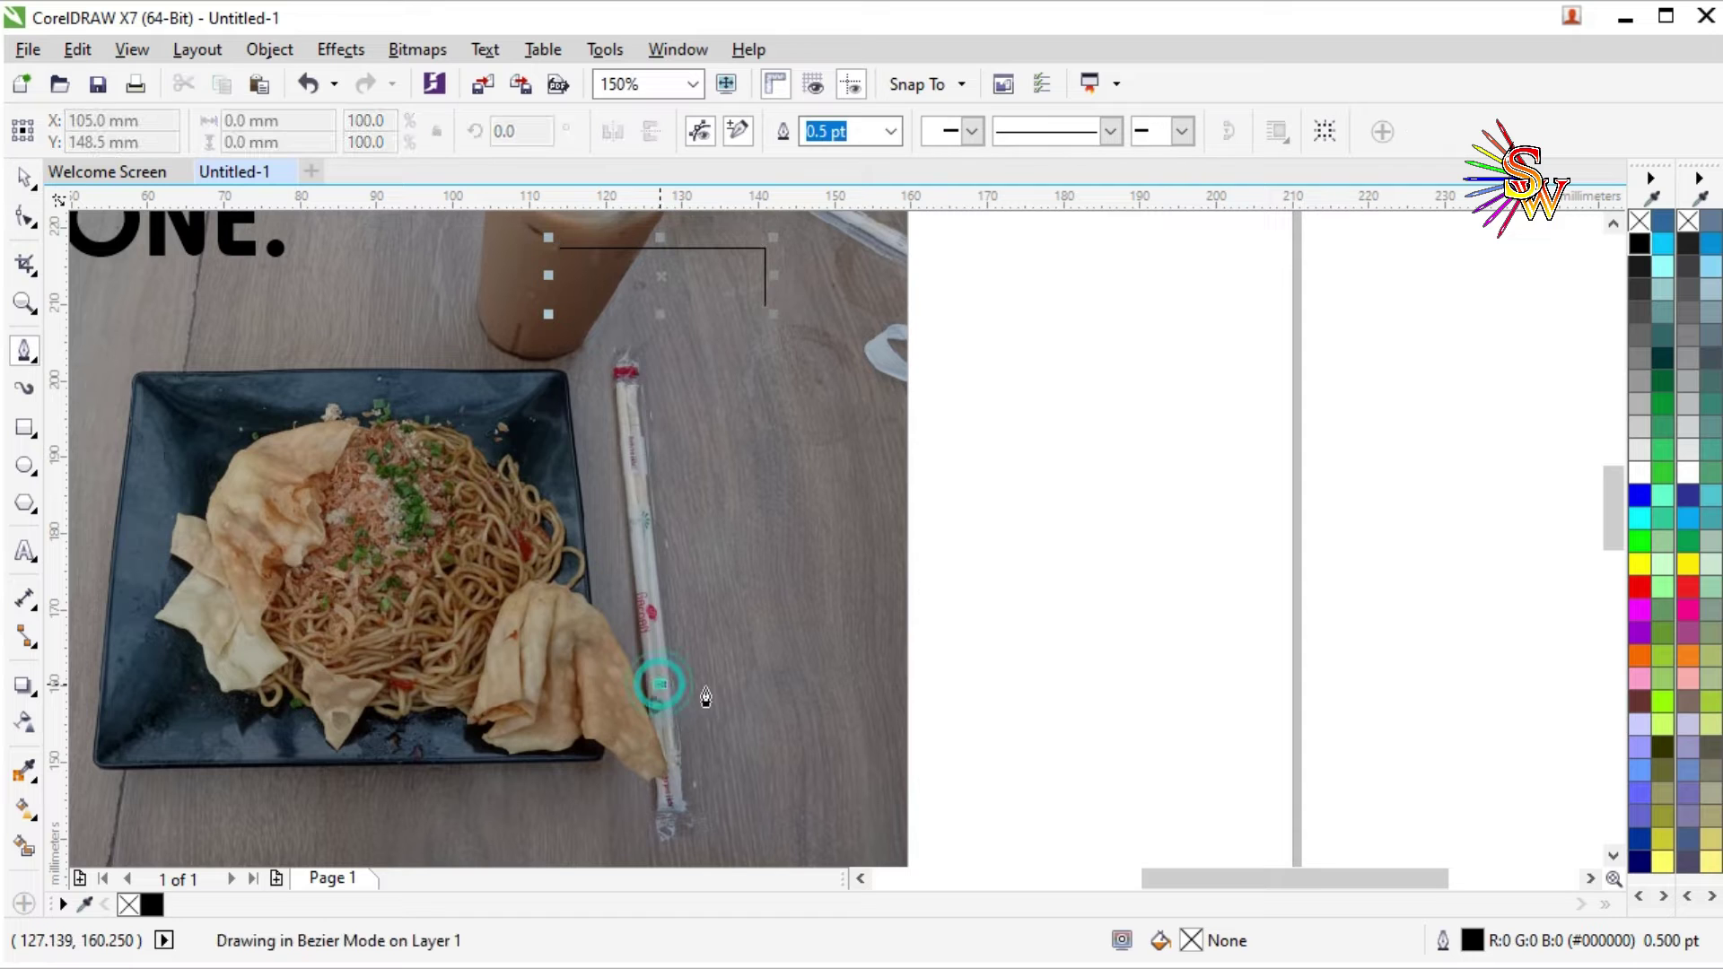
pyautogui.click(820, 684)
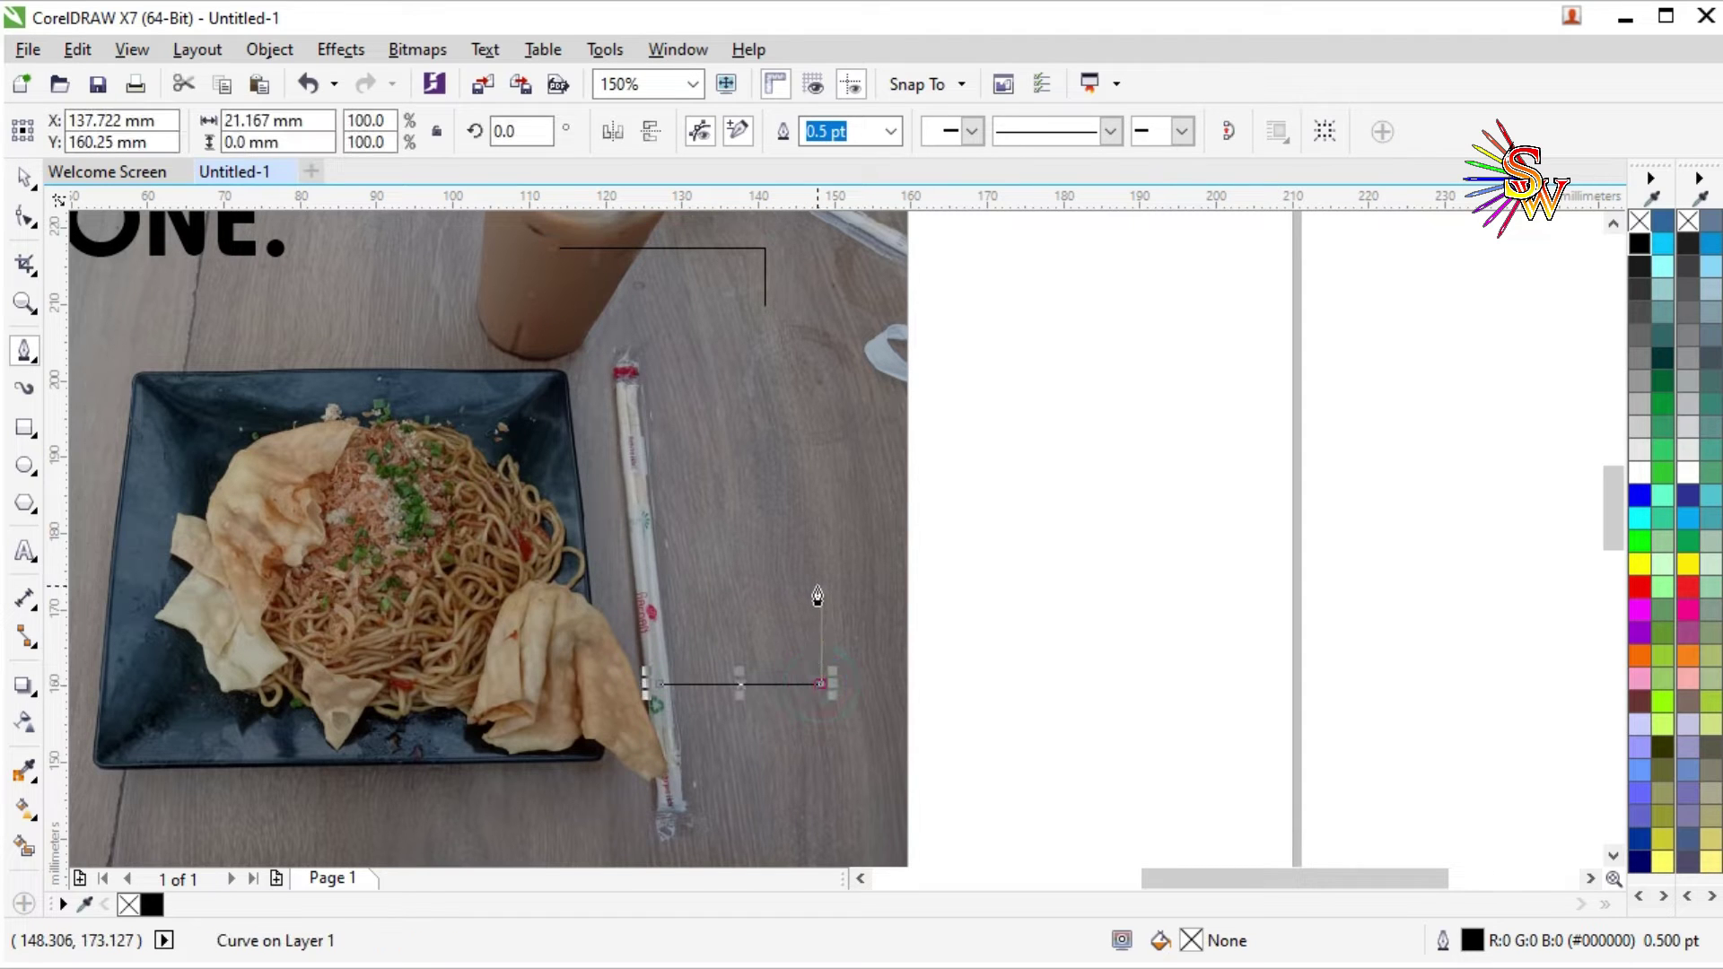
pyautogui.click(820, 587)
pyautogui.press('space')
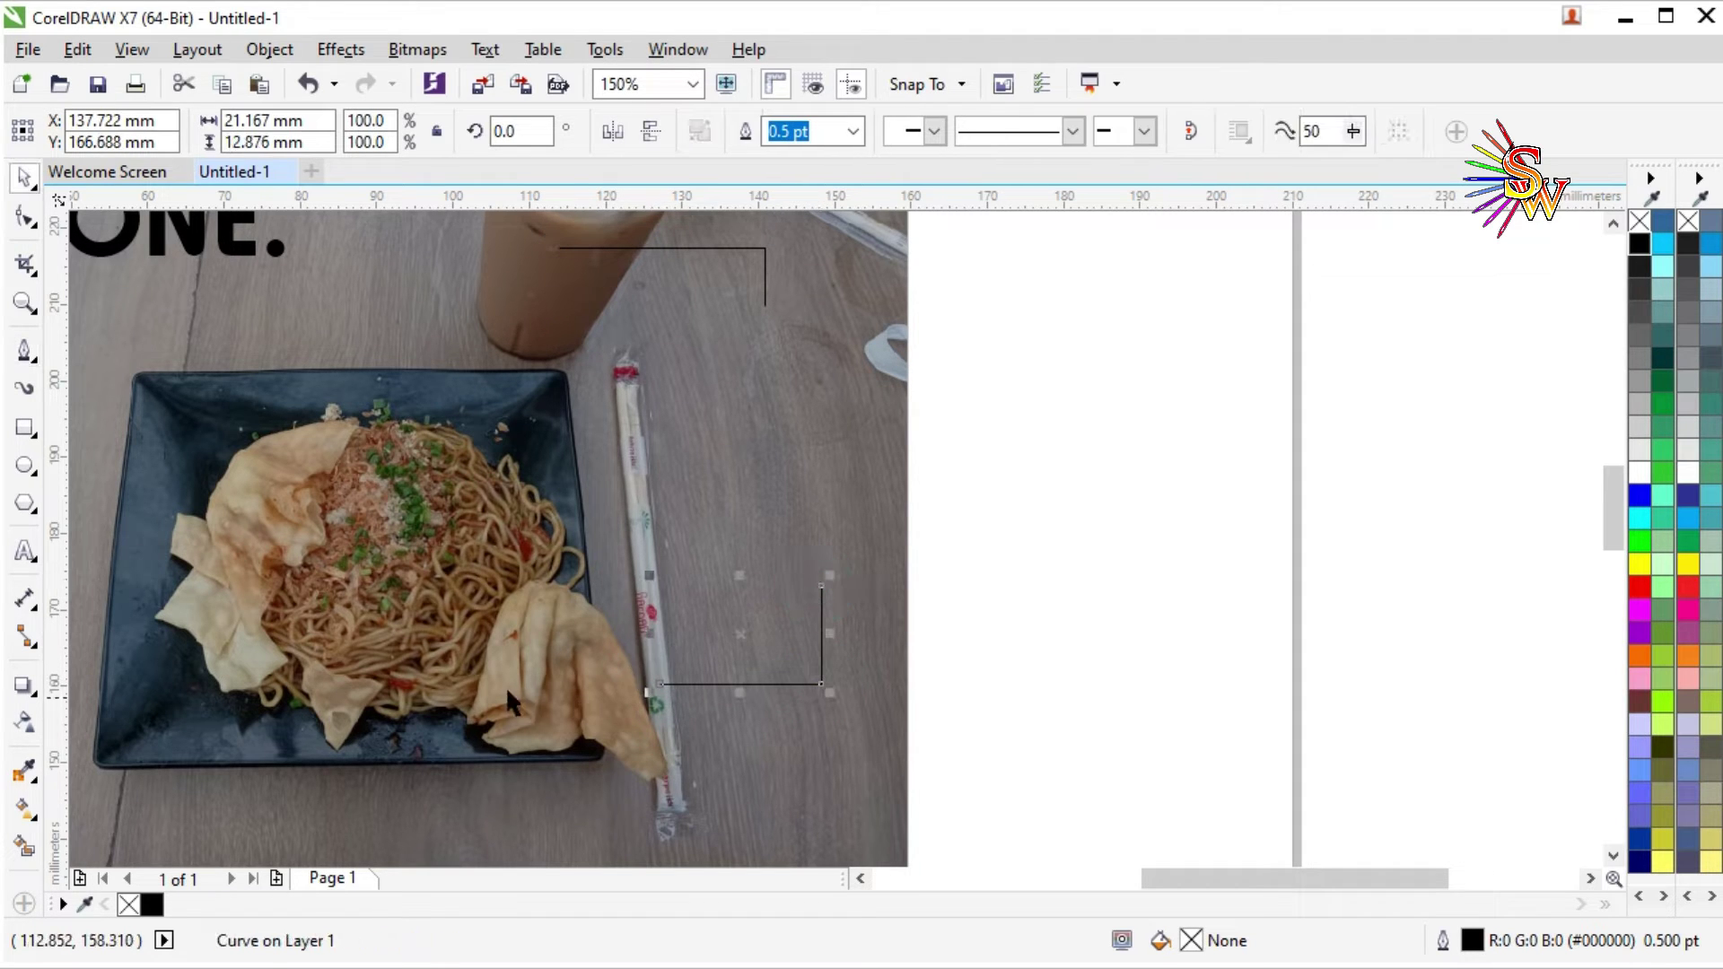
# Draw a third angled callout line from the middle of the noodles, about 48 mm to the left and 13 mm up.
pyautogui.press('space')
pyautogui.scroll(-2, 561, 544)
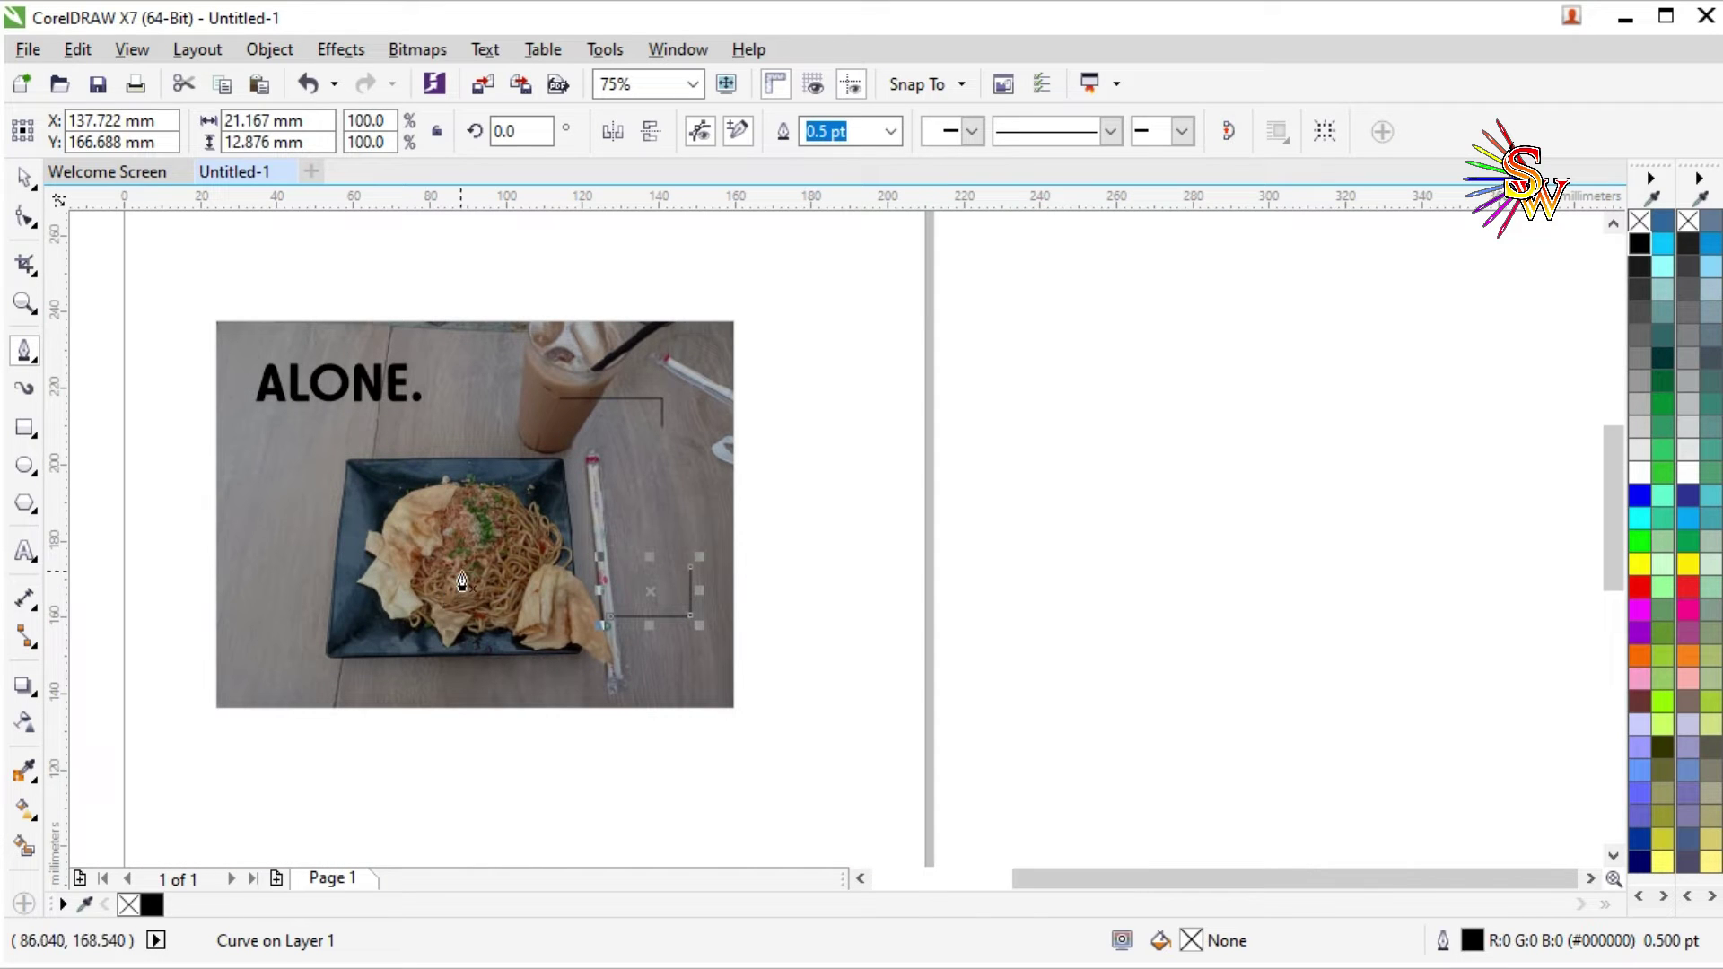
pyautogui.click(463, 571)
pyautogui.doubleClick(275, 568)
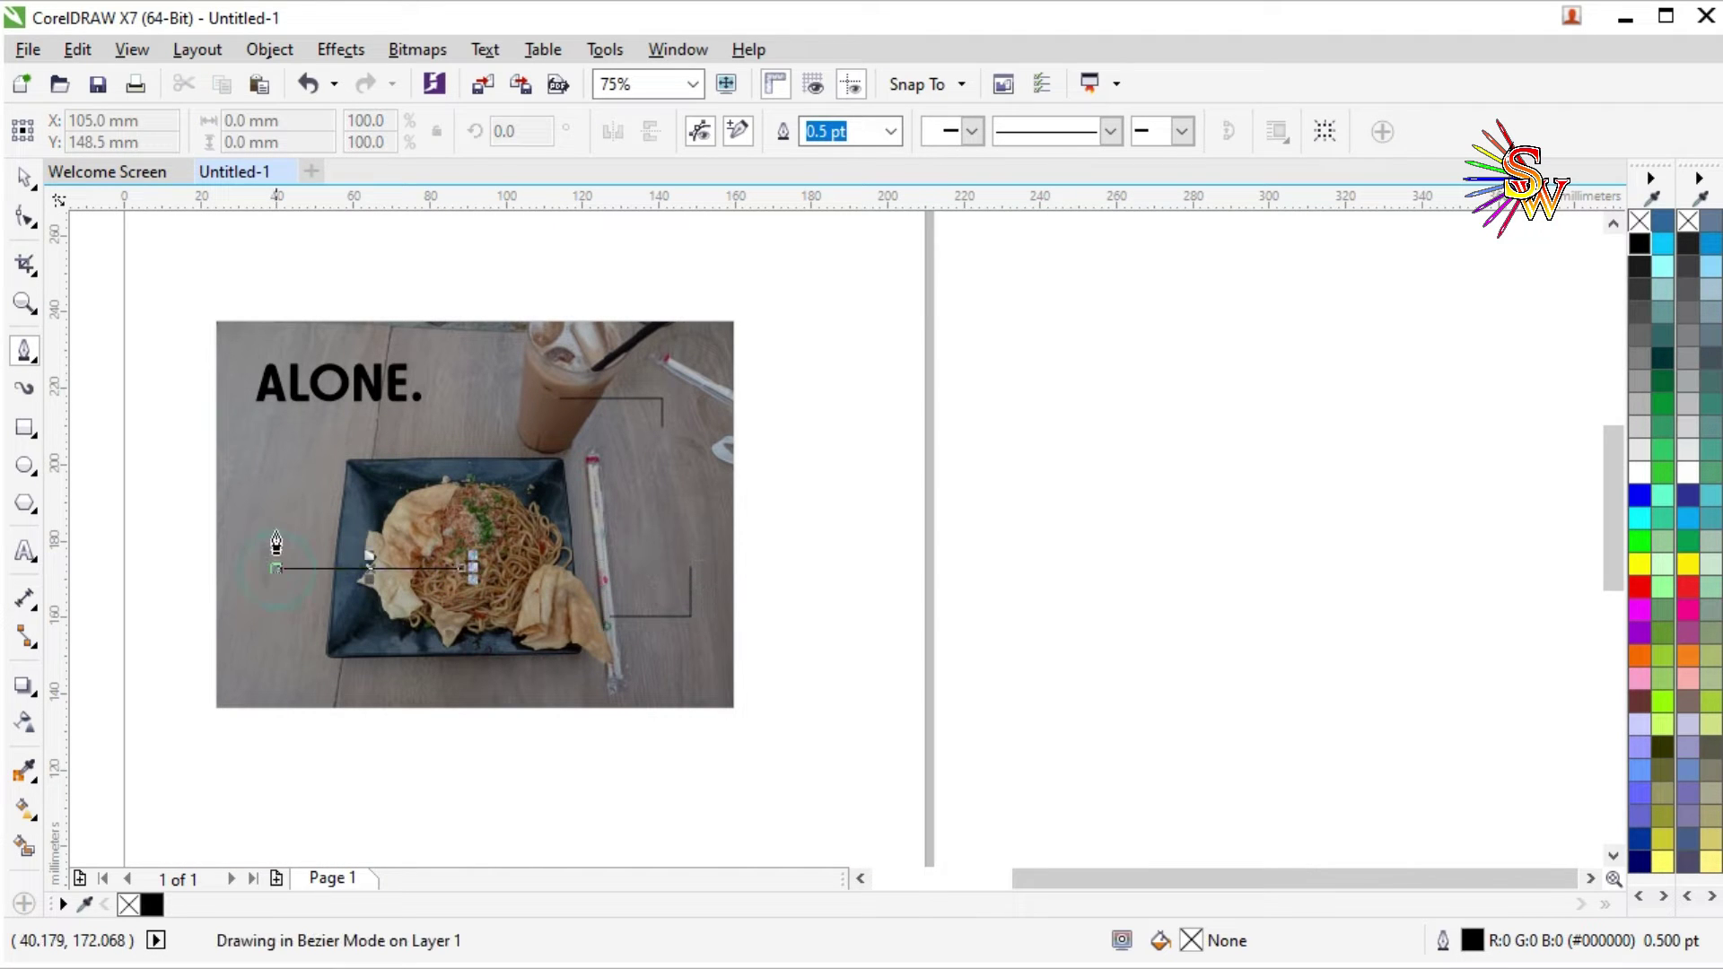
pyautogui.doubleClick(277, 521)
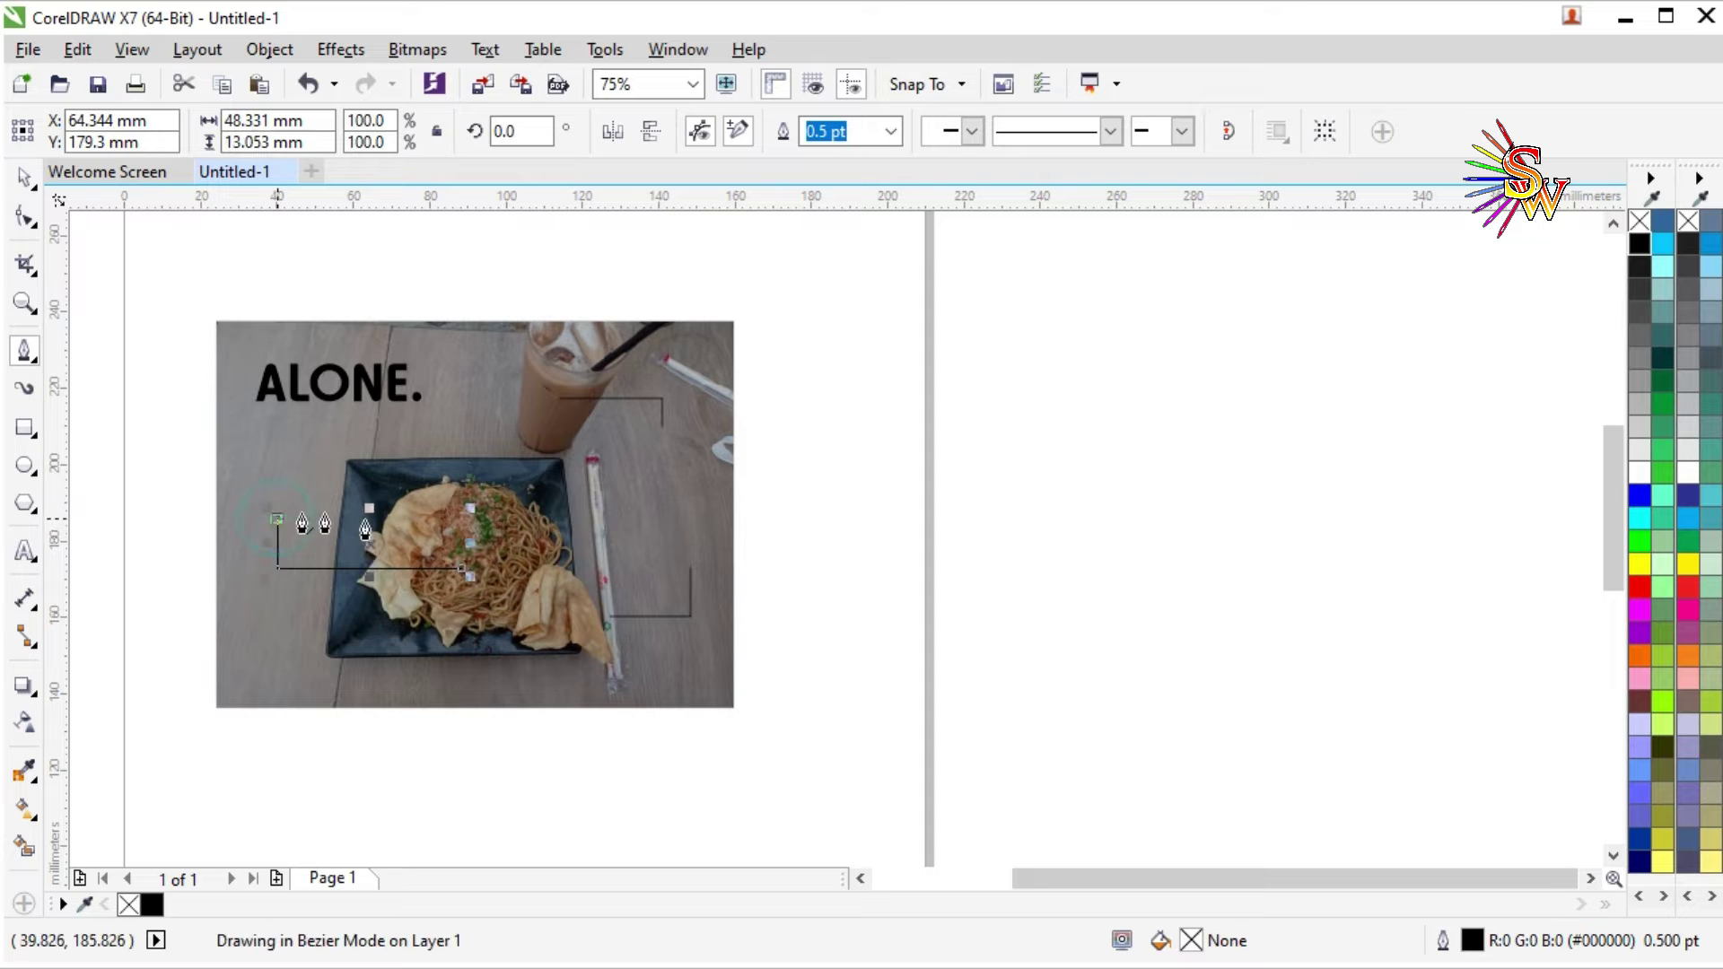
pyautogui.press('space')
# Draw a circle about 2 mm in diameter centred on the upper end of the noodle callout line.
pyautogui.scroll(2, 260, 537)
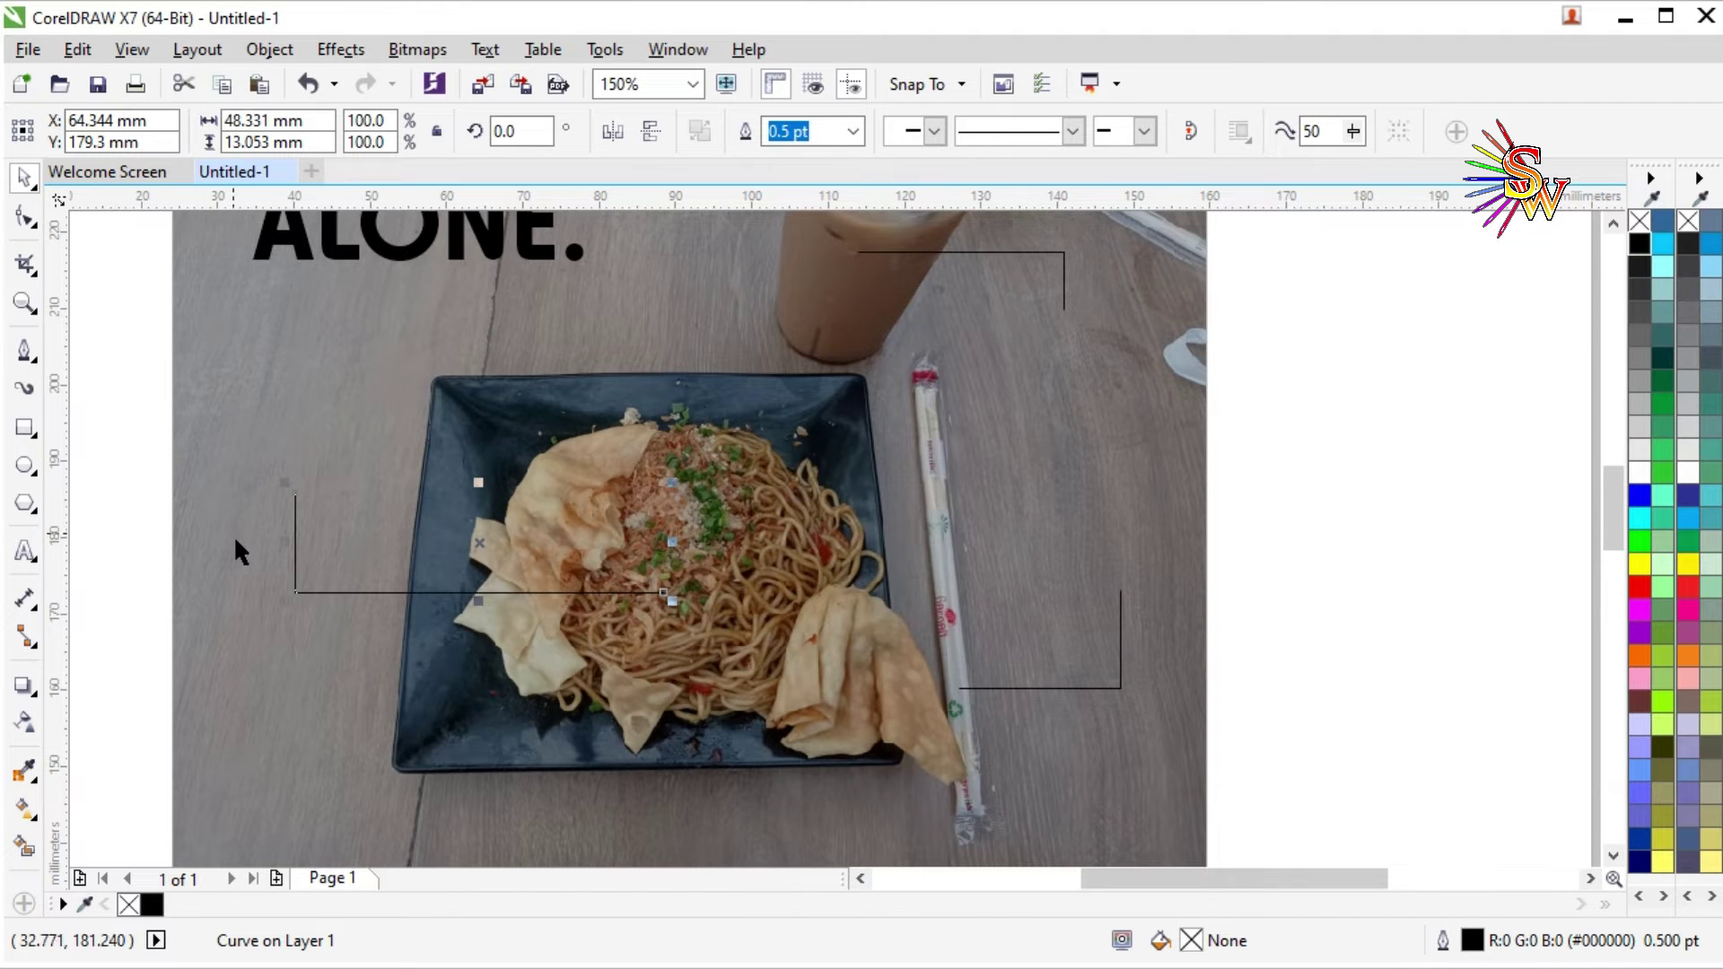
pyautogui.click(25, 465)
pyautogui.scroll(3, 289, 493)
pyautogui.moveTo(267, 443)
pyautogui.mouseDown()
pyautogui.moveTo(338, 519)
pyautogui.moveTo(314, 509)
pyautogui.mouseUp()
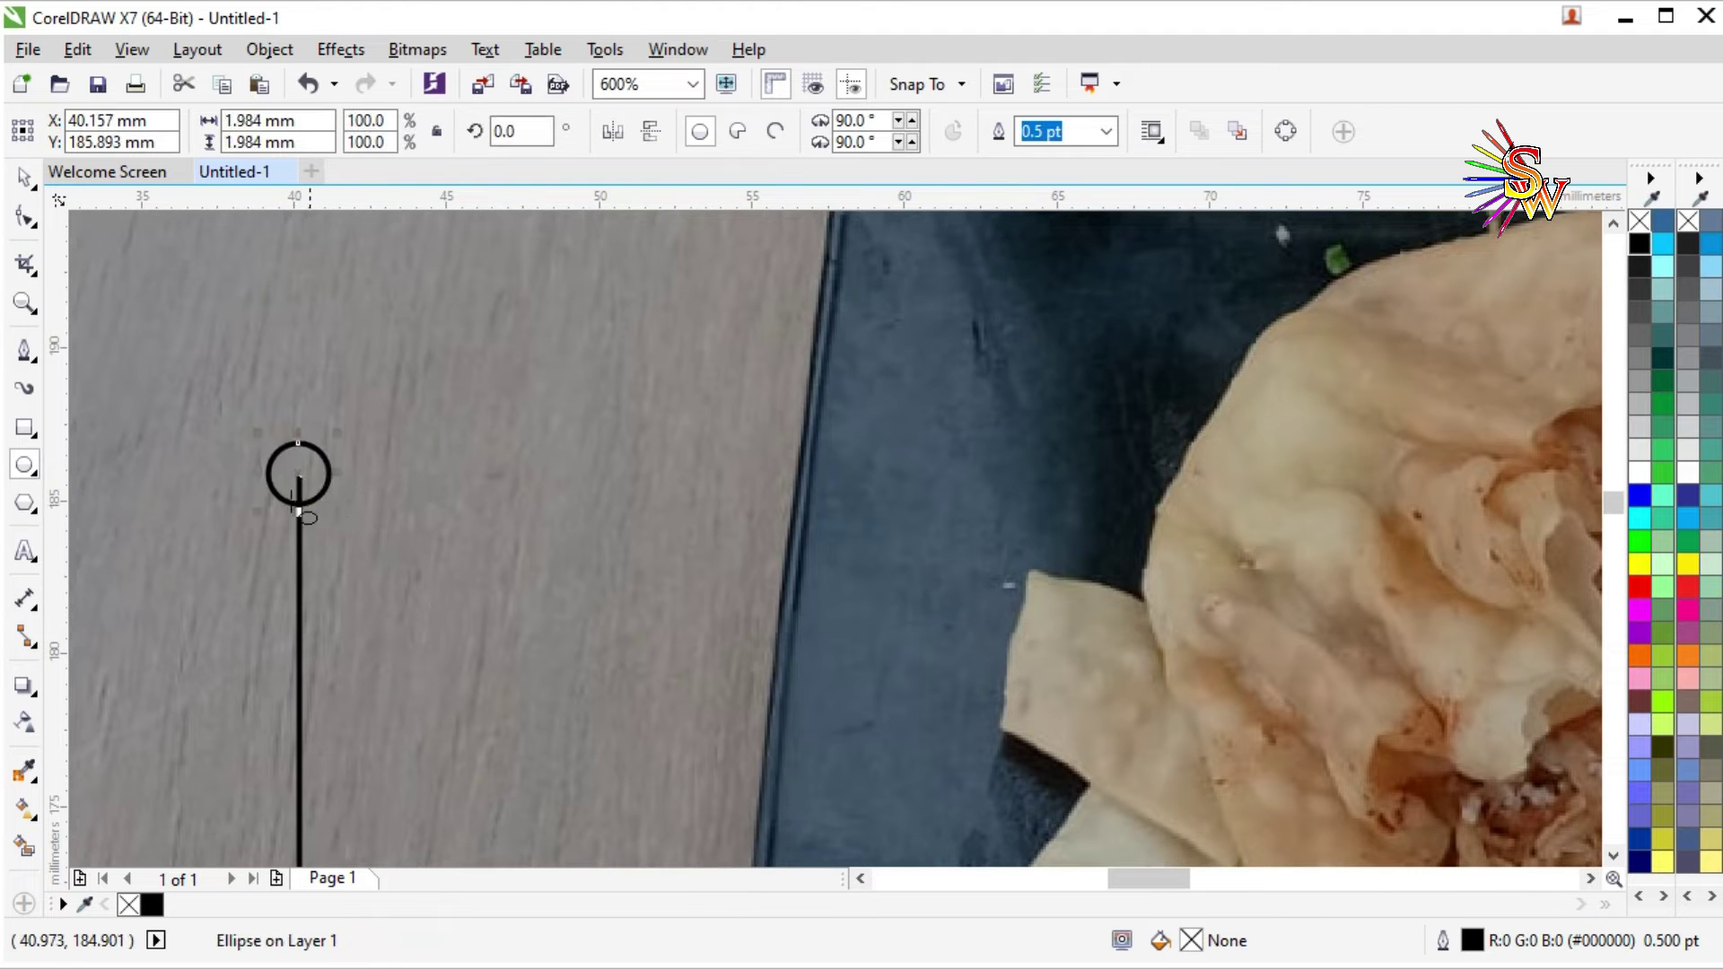
pyautogui.scroll(-2, 548, 592)
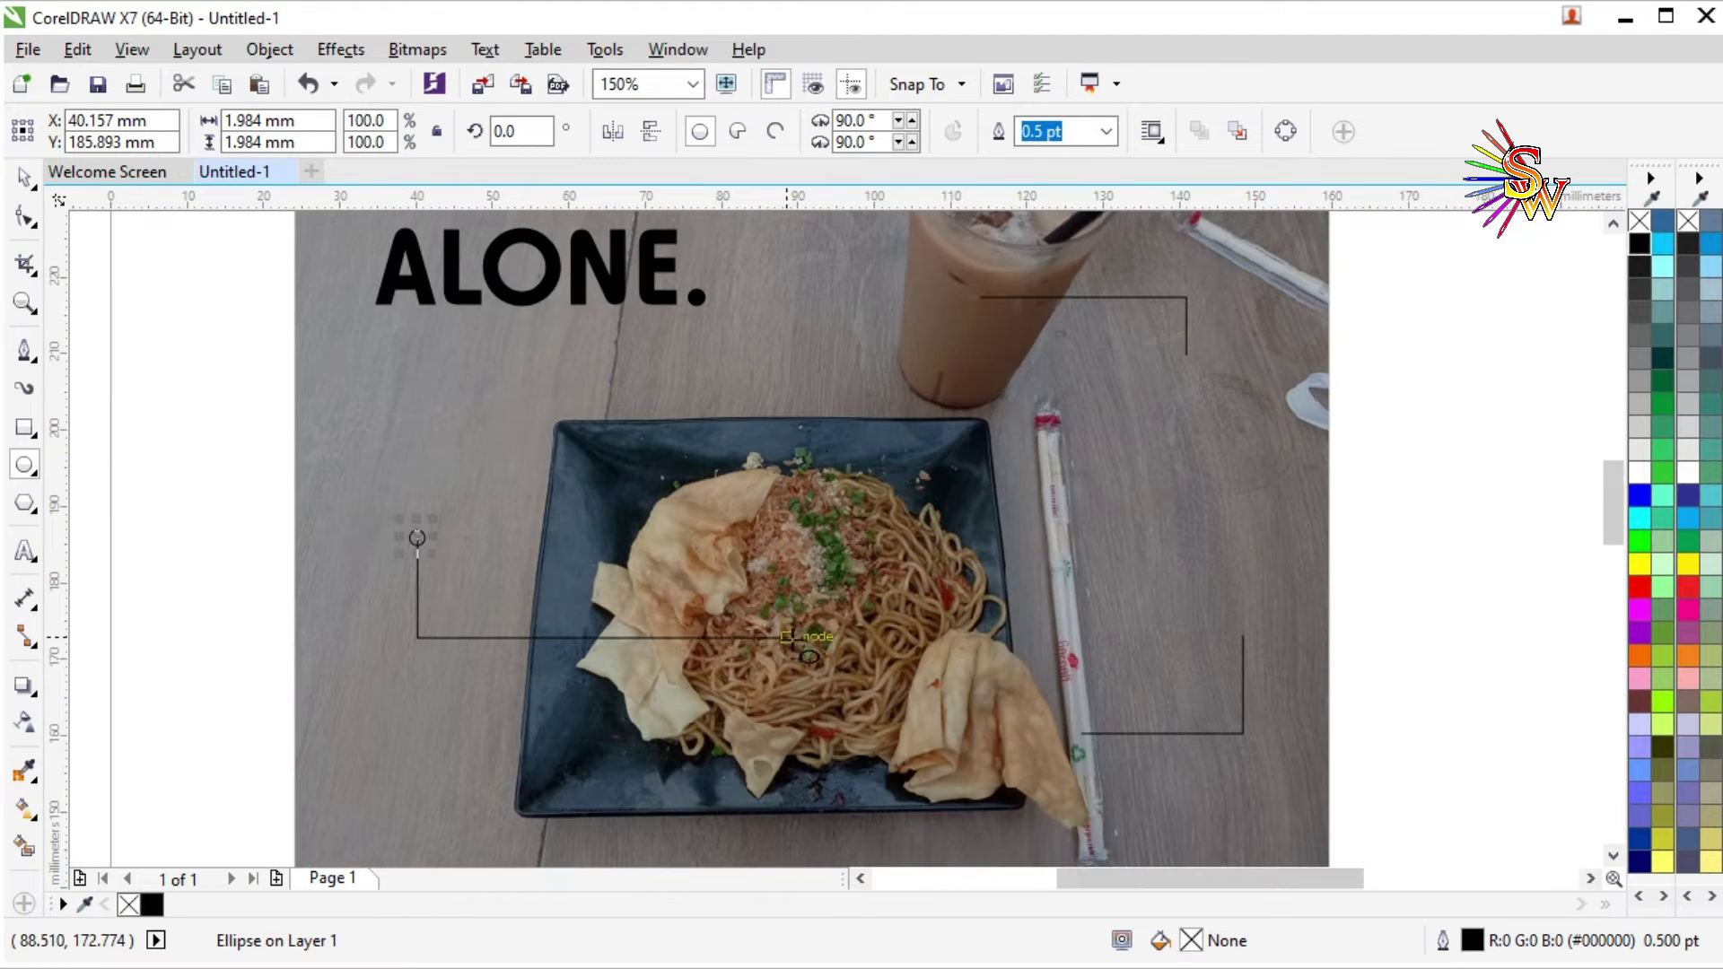
# Place a copy of the small circle on the noodle end of the noodle callout line.
pyautogui.scroll(2, 792, 639)
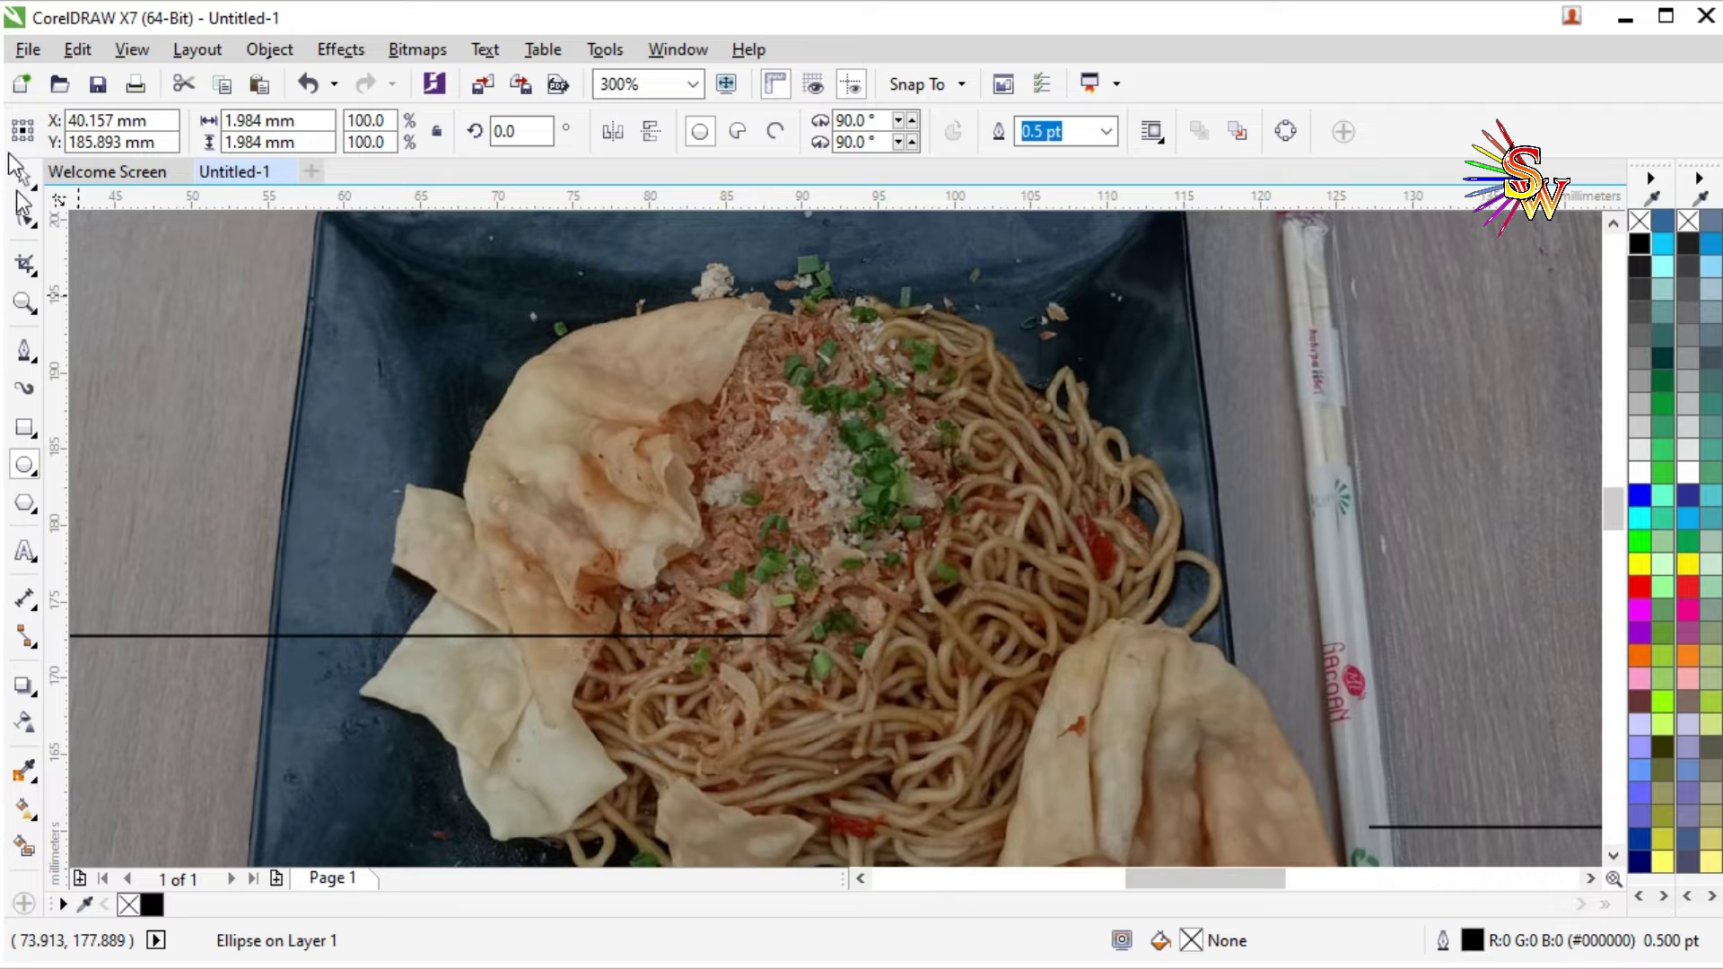
pyautogui.click(21, 173)
pyautogui.scroll(-2, 448, 363)
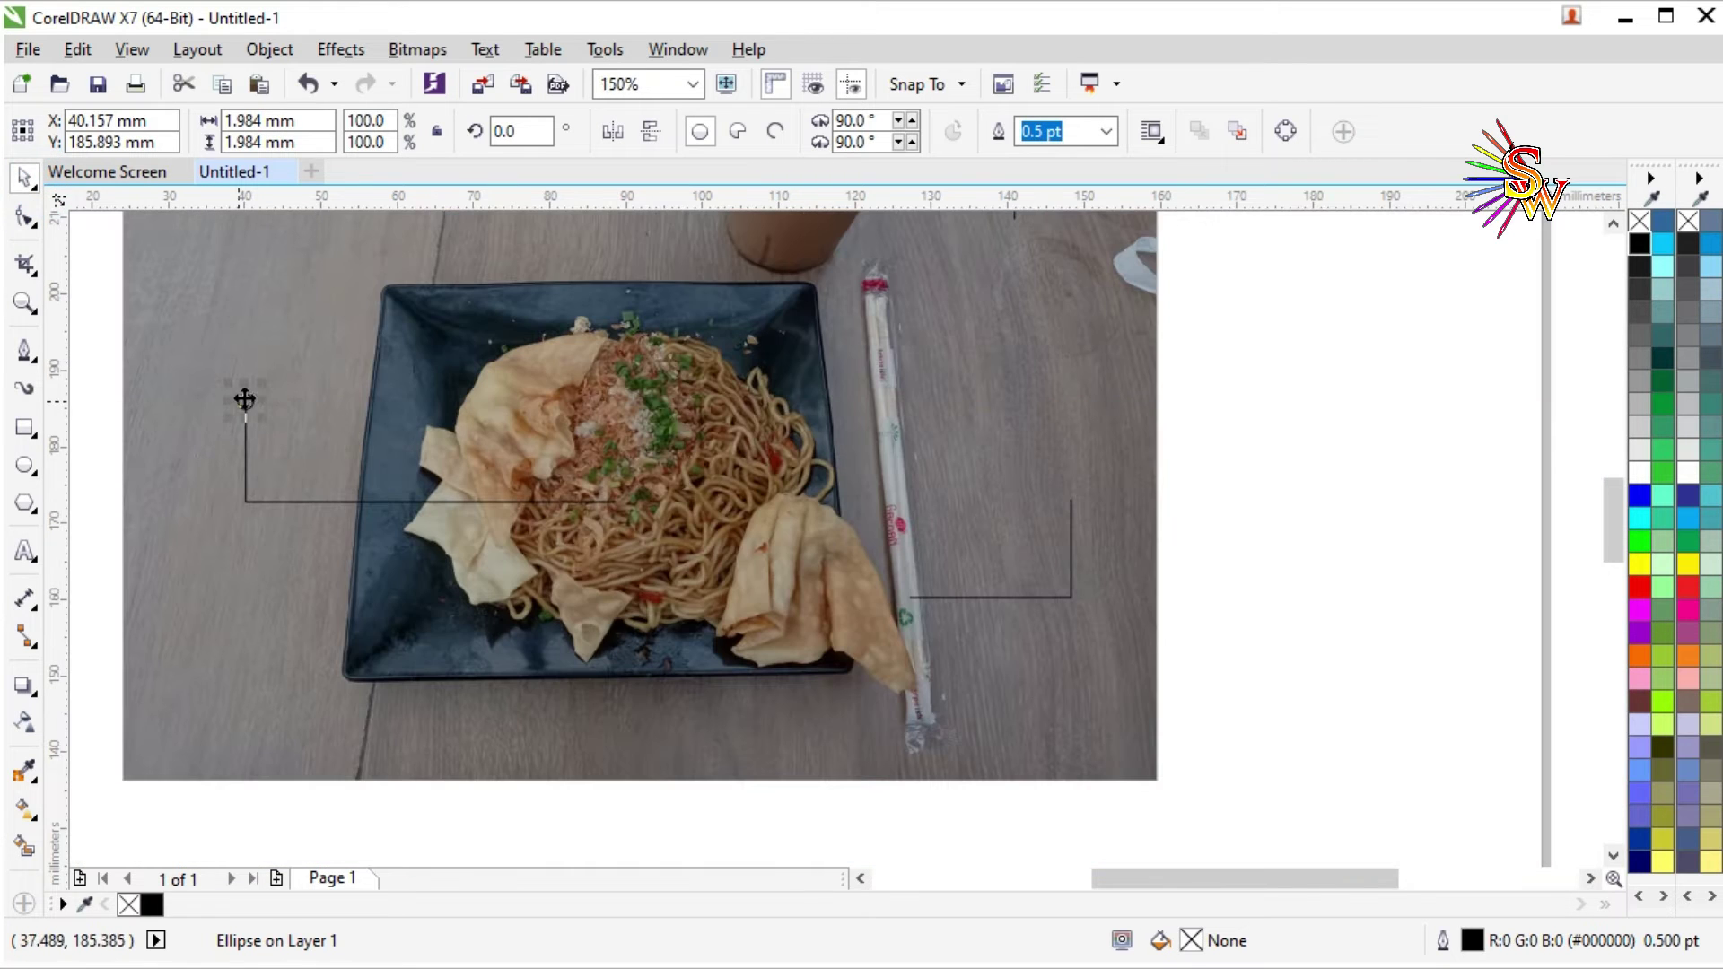
pyautogui.moveTo(248, 398); pyautogui.dragTo(582, 460)
pyautogui.scroll(6, 592, 508)
pyautogui.scroll(-4, 297, 494)
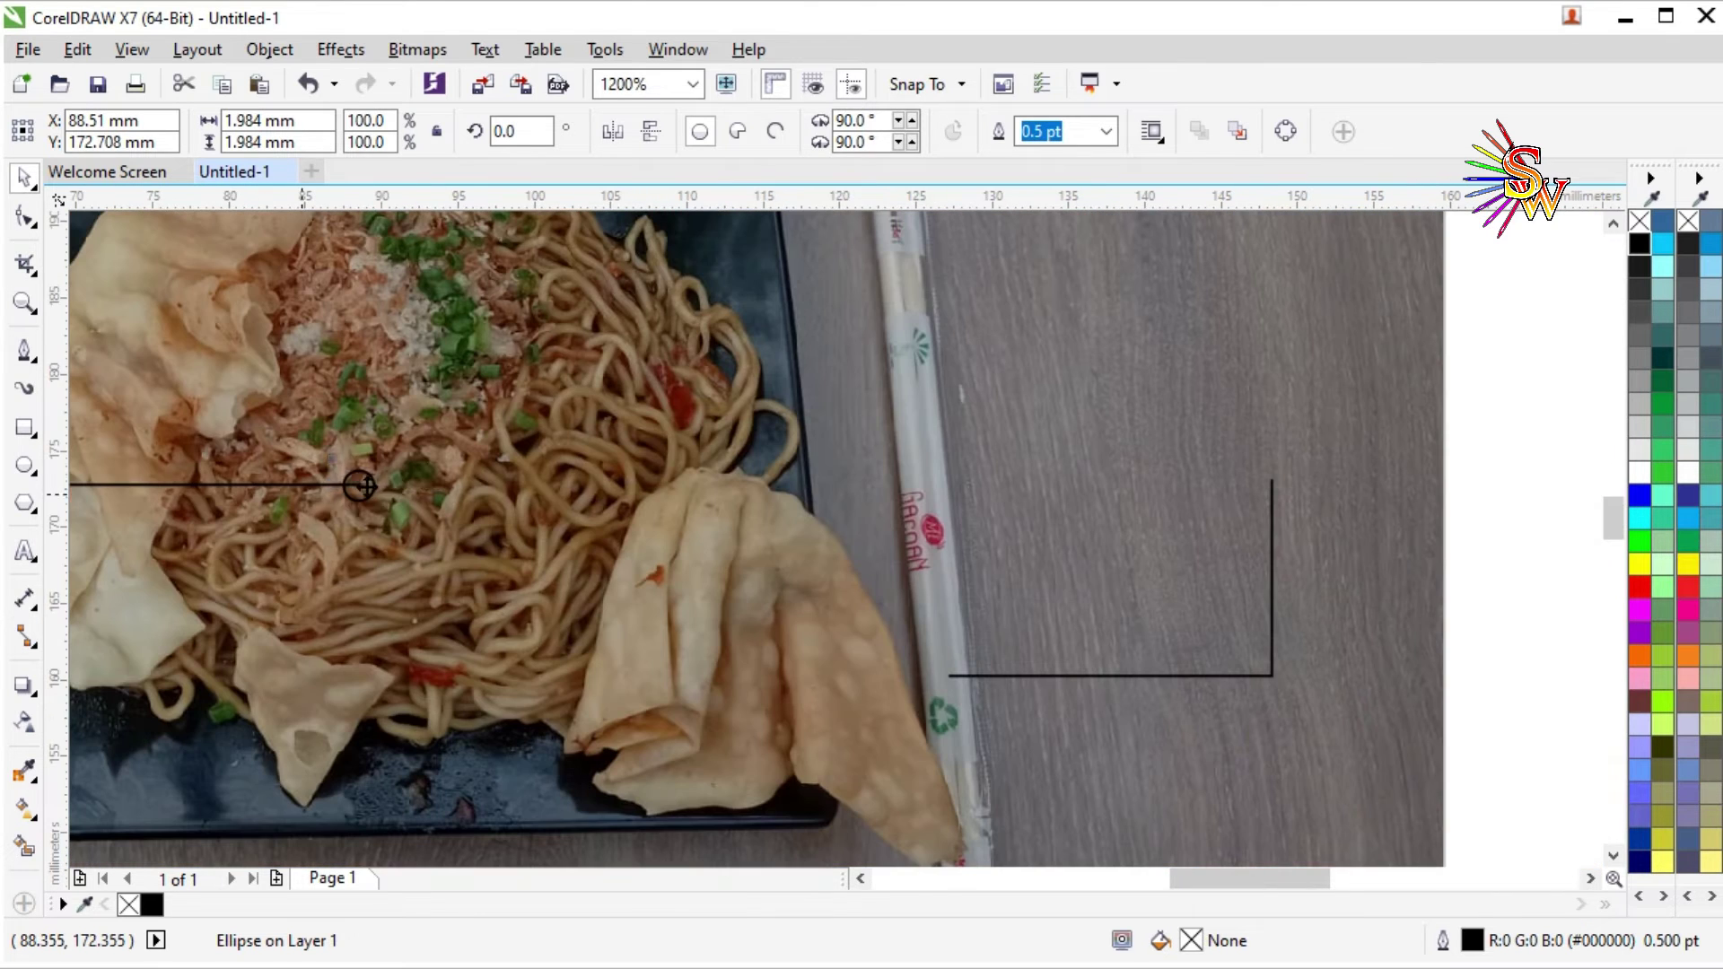
# Place copies of the small circle on both ends of the chopsticks callout line.
pyautogui.moveTo(359, 485); pyautogui.dragTo(950, 676)
pyautogui.moveTo(949, 676); pyautogui.dragTo(1273, 480)
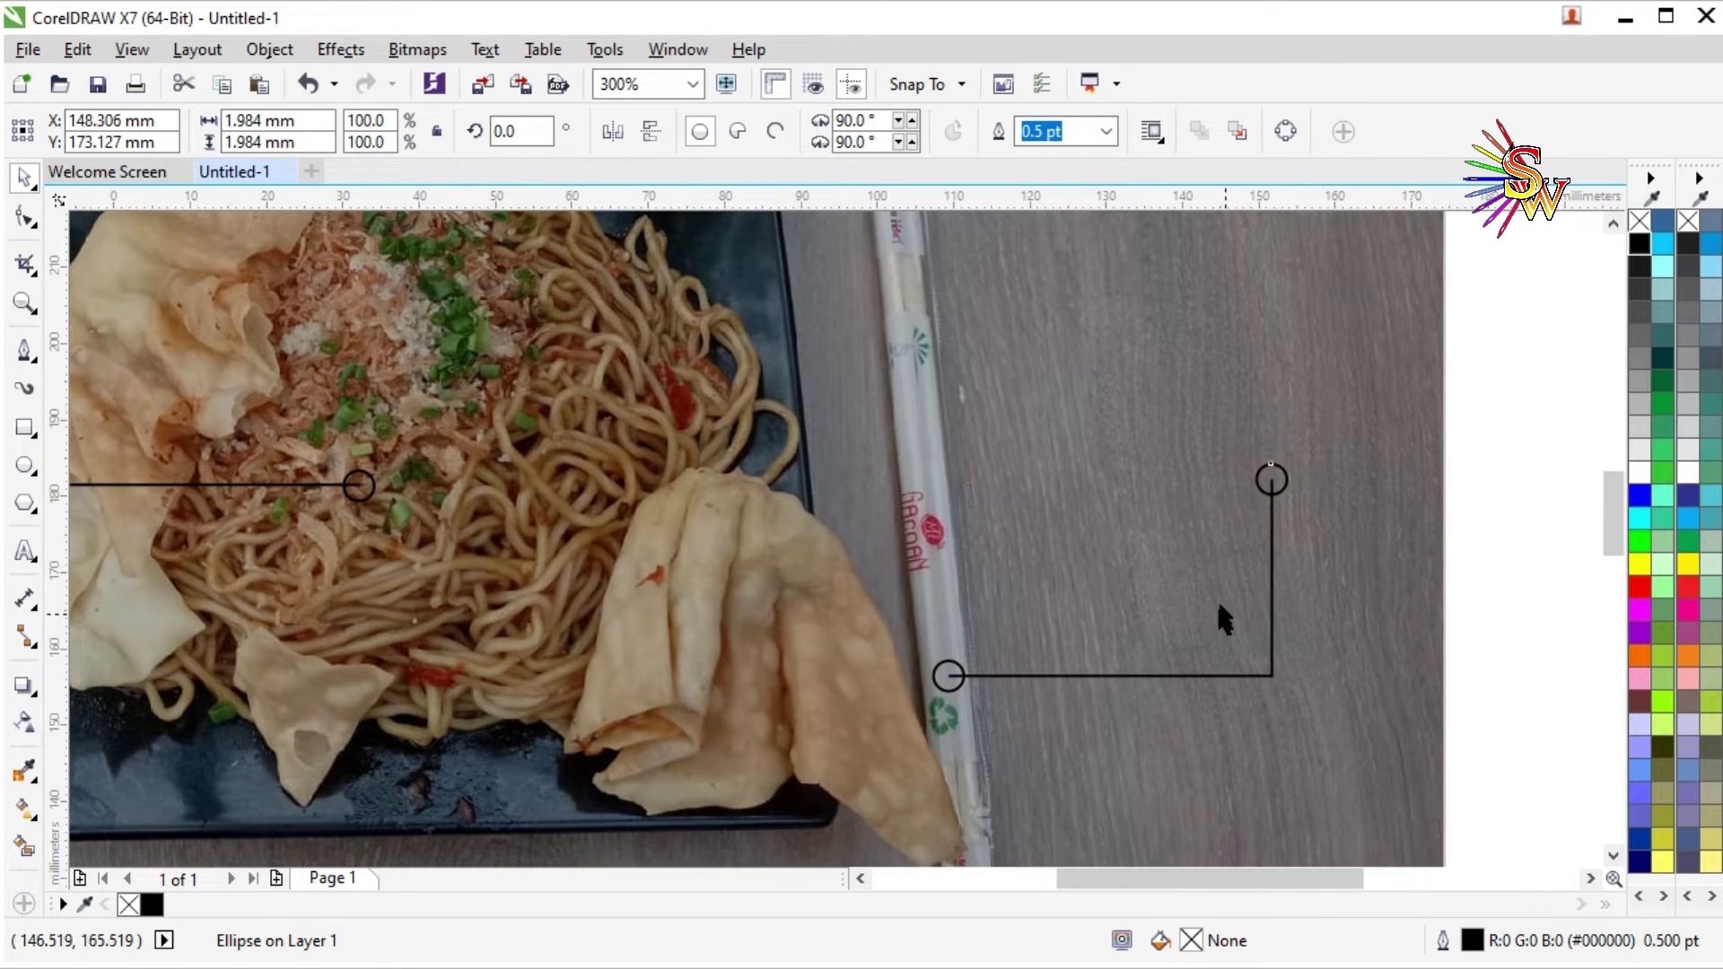
# Place copies of the small circle on both ends of the drink callout line.
pyautogui.scroll(-2, 1215, 605)
pyautogui.scroll(-2, 1243, 454)
pyautogui.scroll(2, 1251, 535)
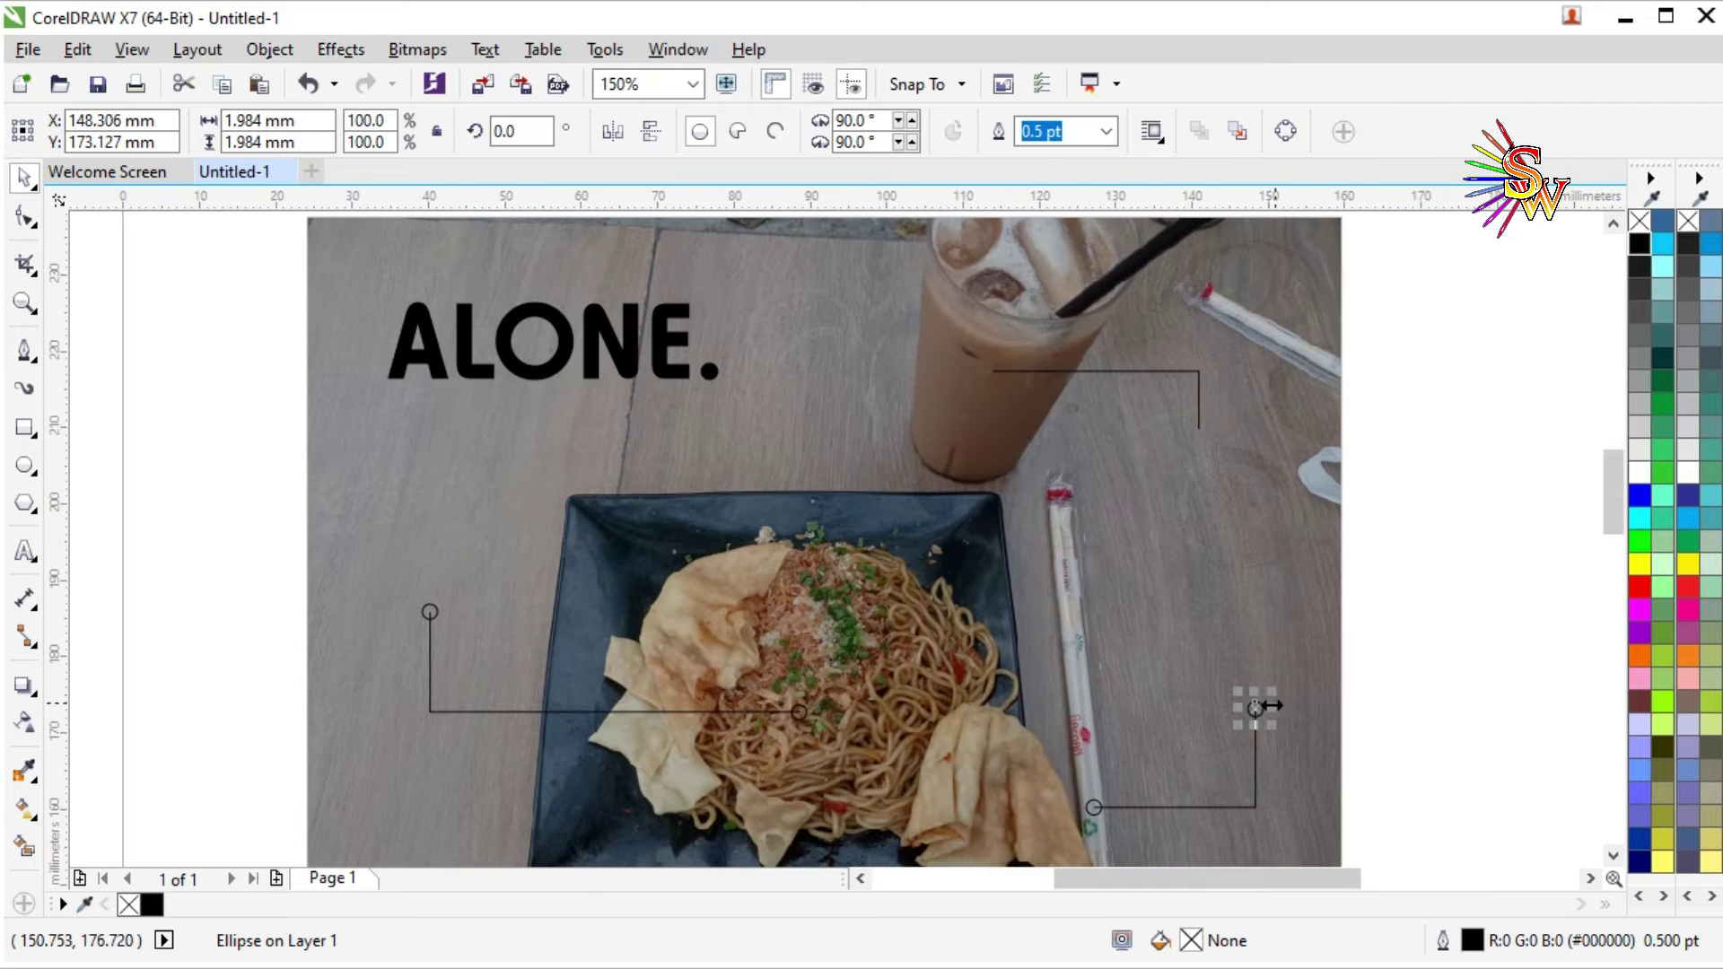
pyautogui.moveTo(1258, 706); pyautogui.dragTo(809, 348)
pyautogui.scroll(4, 1202, 441)
pyautogui.scroll(-2, 1214, 431)
pyautogui.scroll(4, 810, 349)
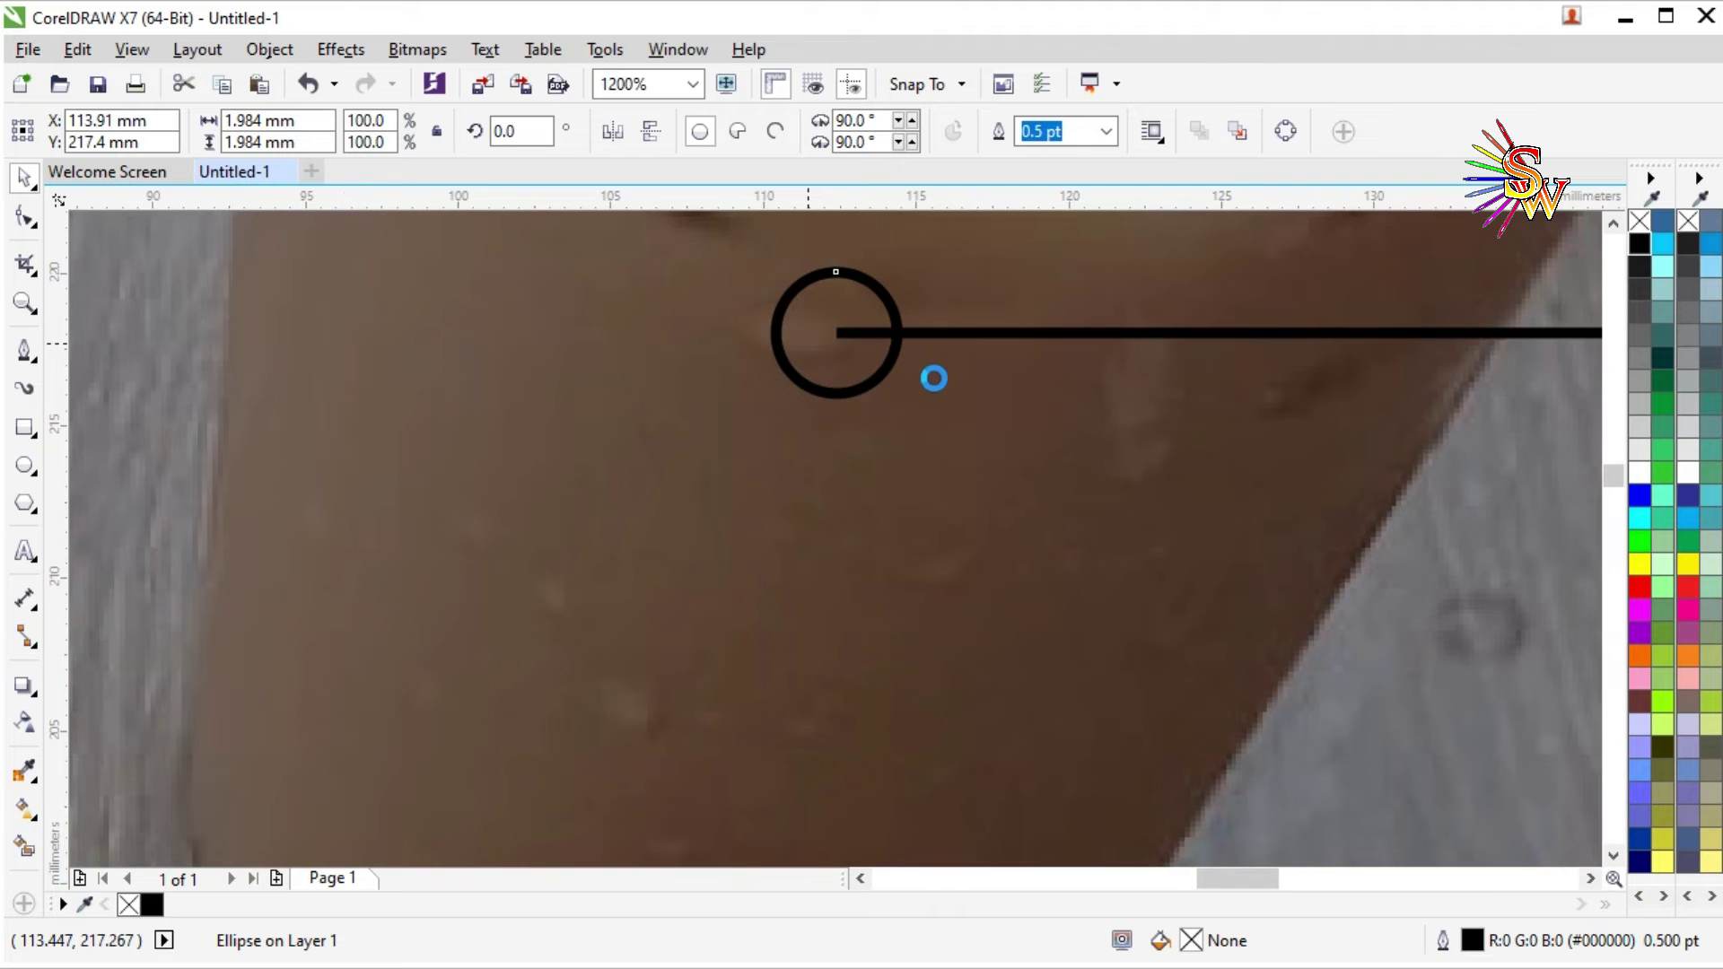
# Fill the ALONE. title and all the callout end circles with white.
pyautogui.scroll(-4, 956, 391)
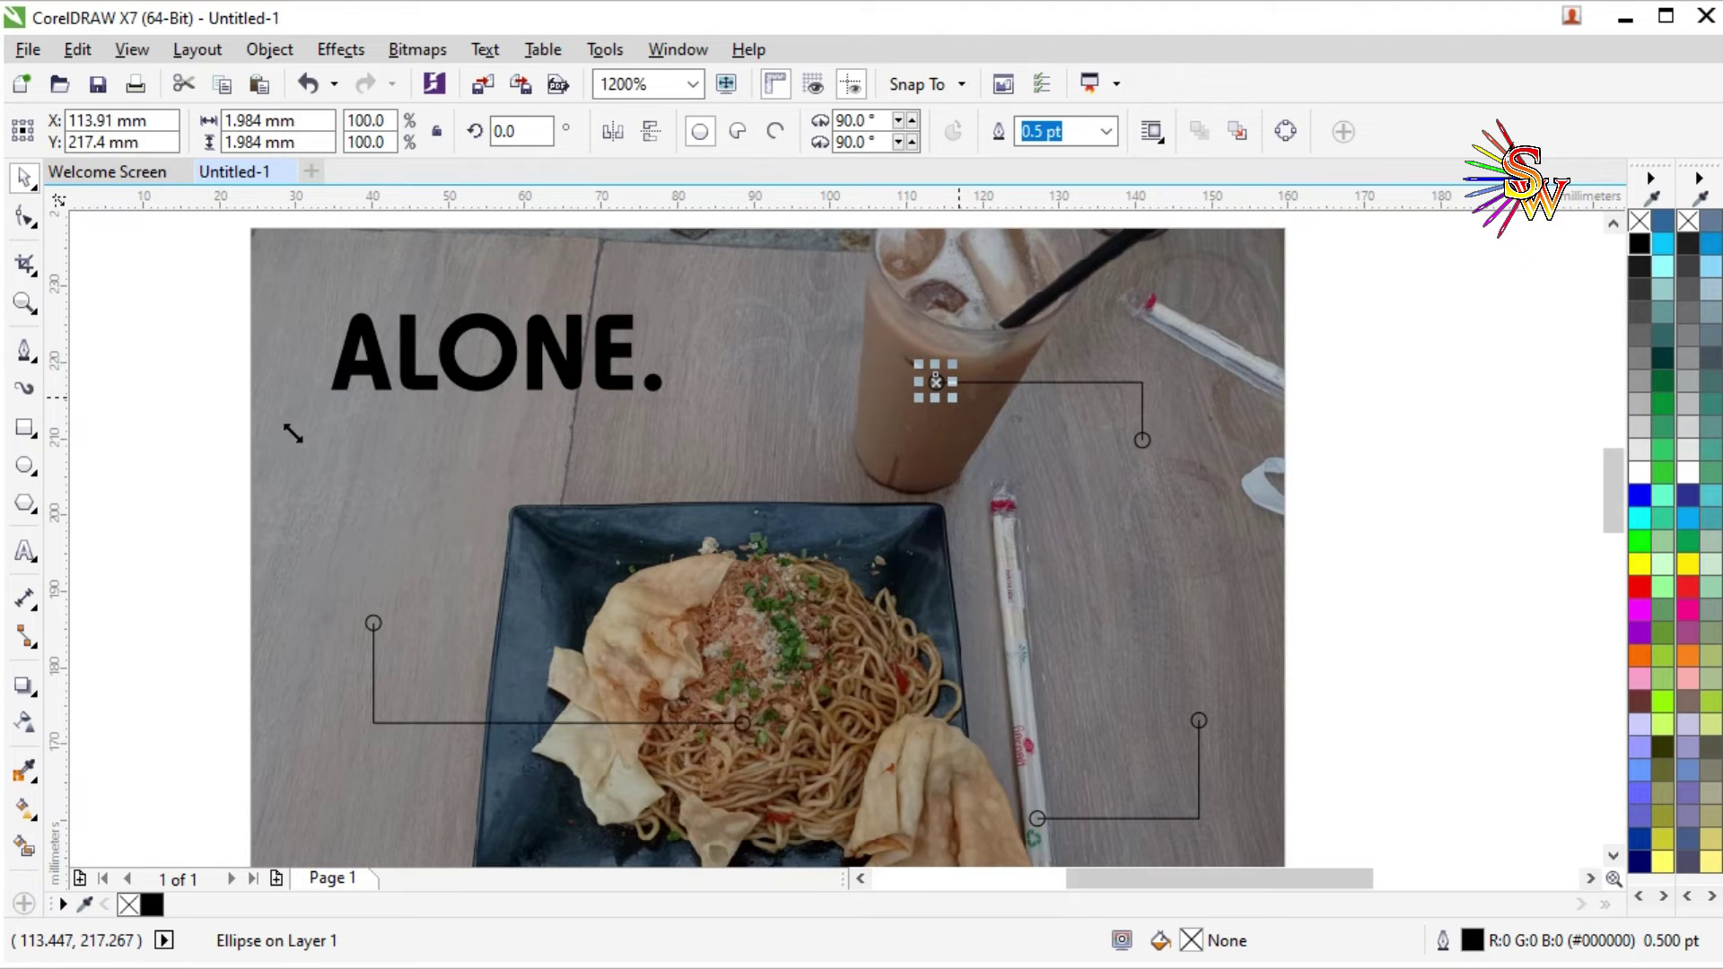
pyautogui.scroll(-2, 837, 542)
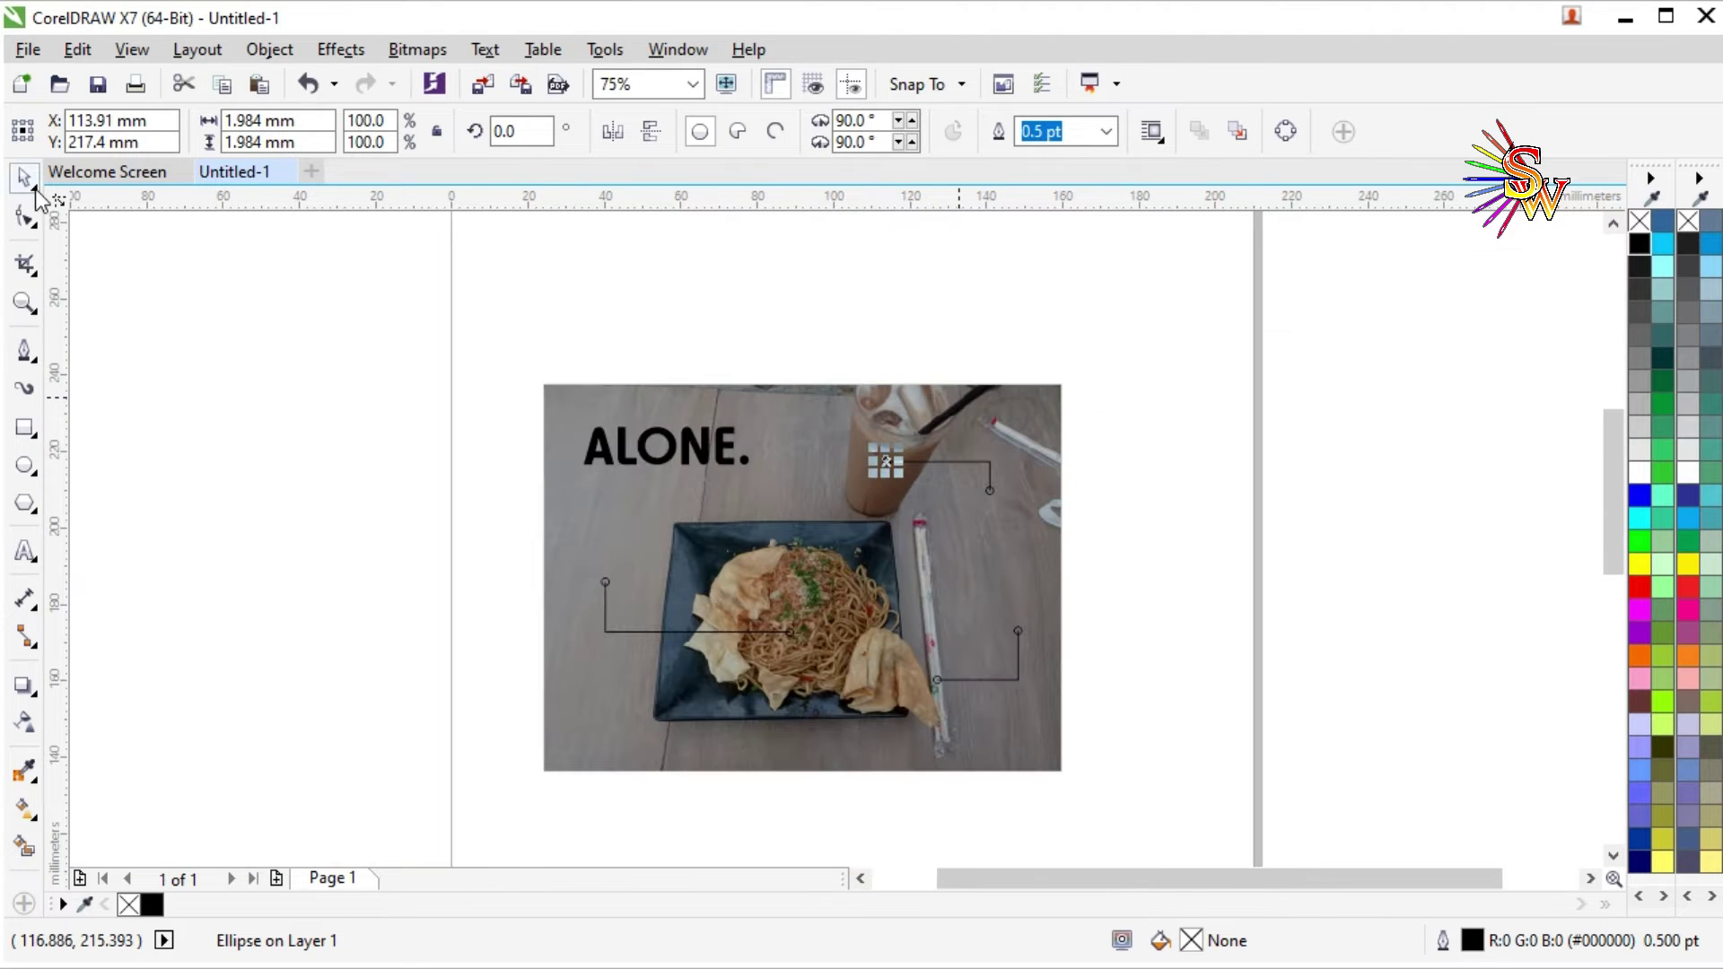
pyautogui.moveTo(448, 400); pyautogui.dragTo(1149, 742)
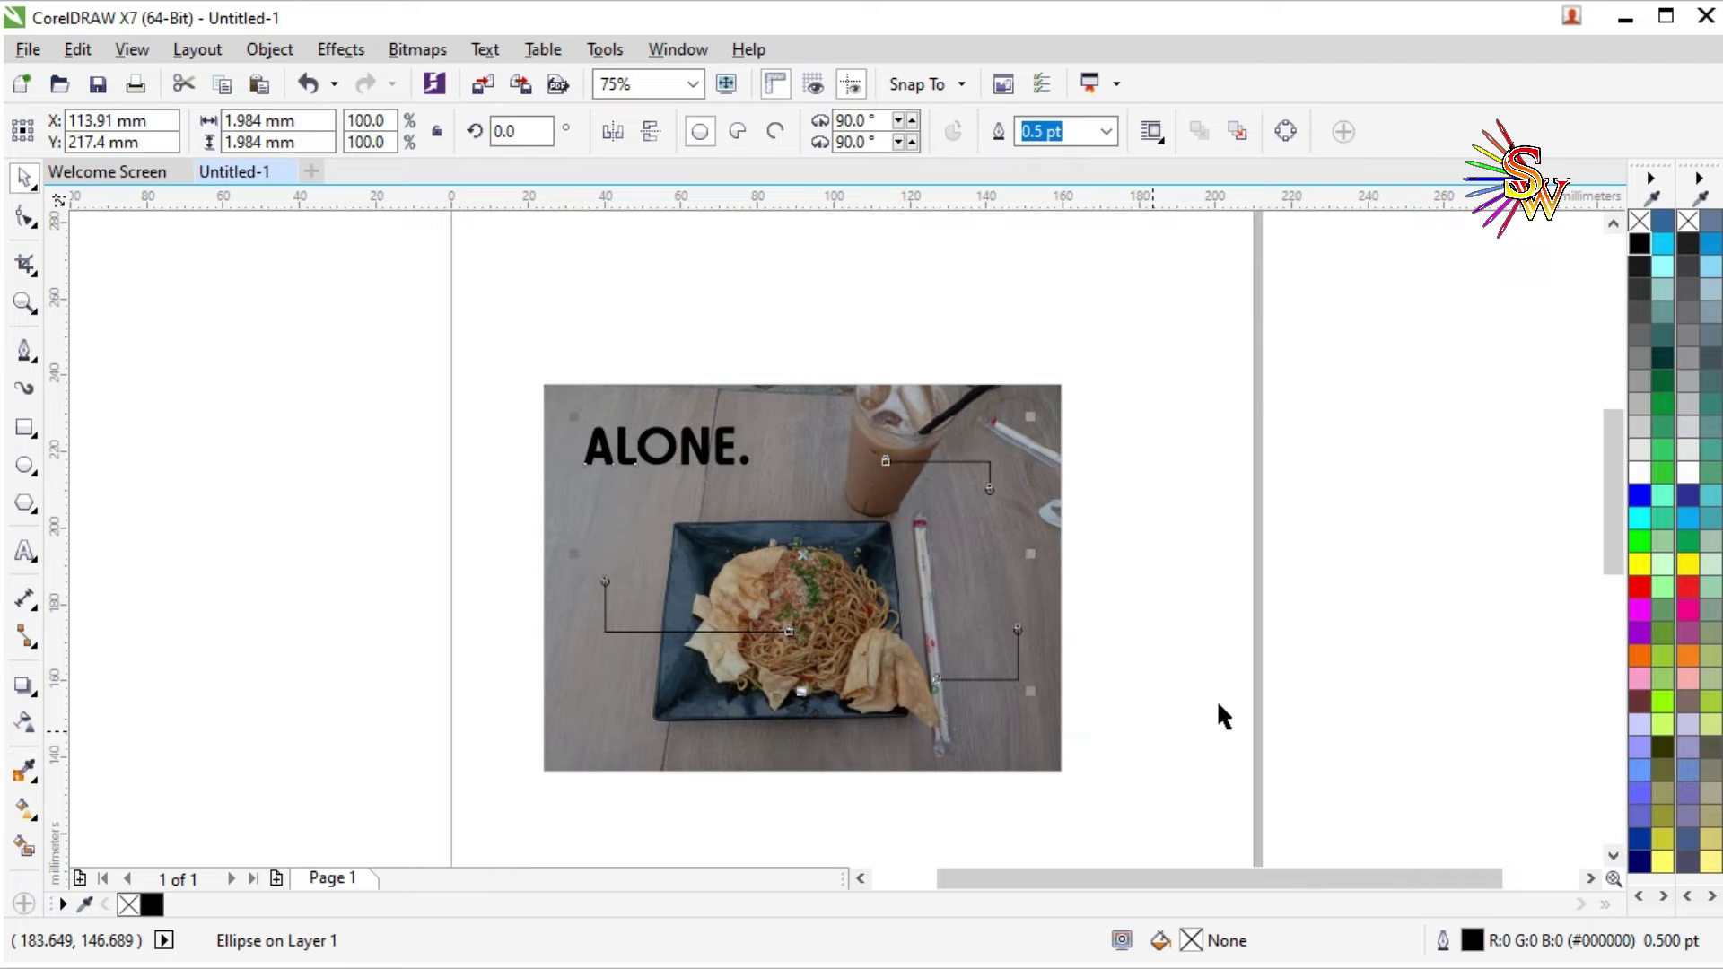
pyautogui.click(1646, 472)
pyautogui.click(1265, 562)
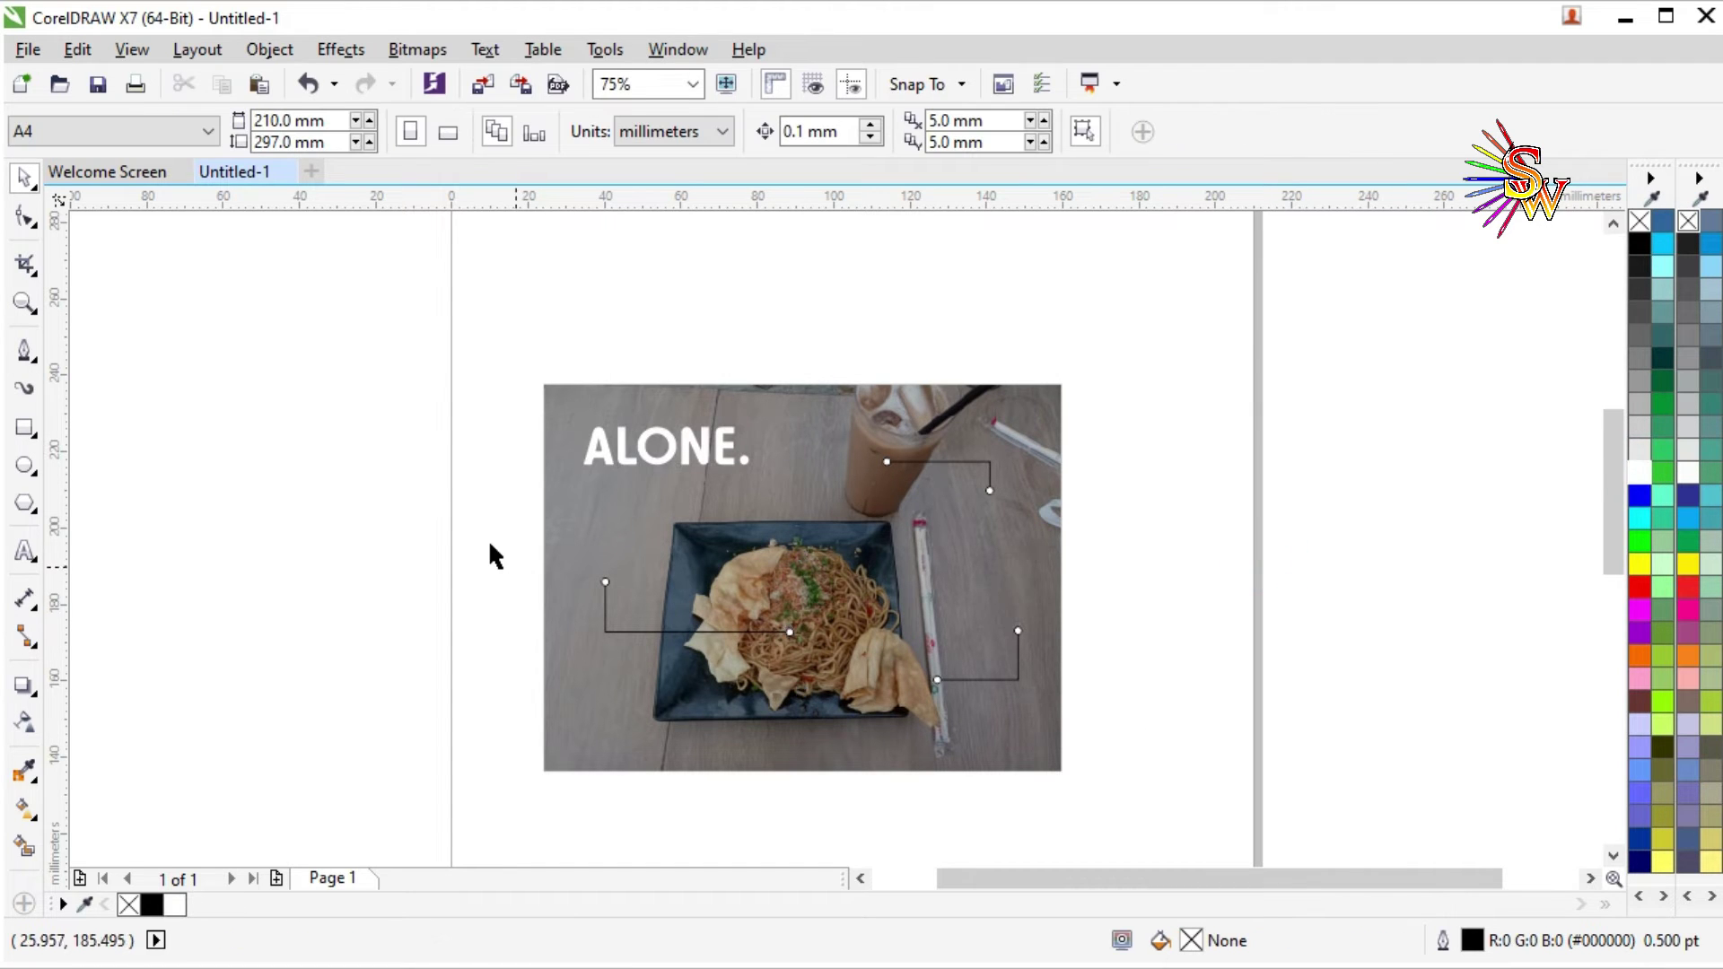
# Set the outline colour of the three callout lines and their end circles to white.
pyautogui.moveTo(447, 452); pyautogui.dragTo(1181, 754)
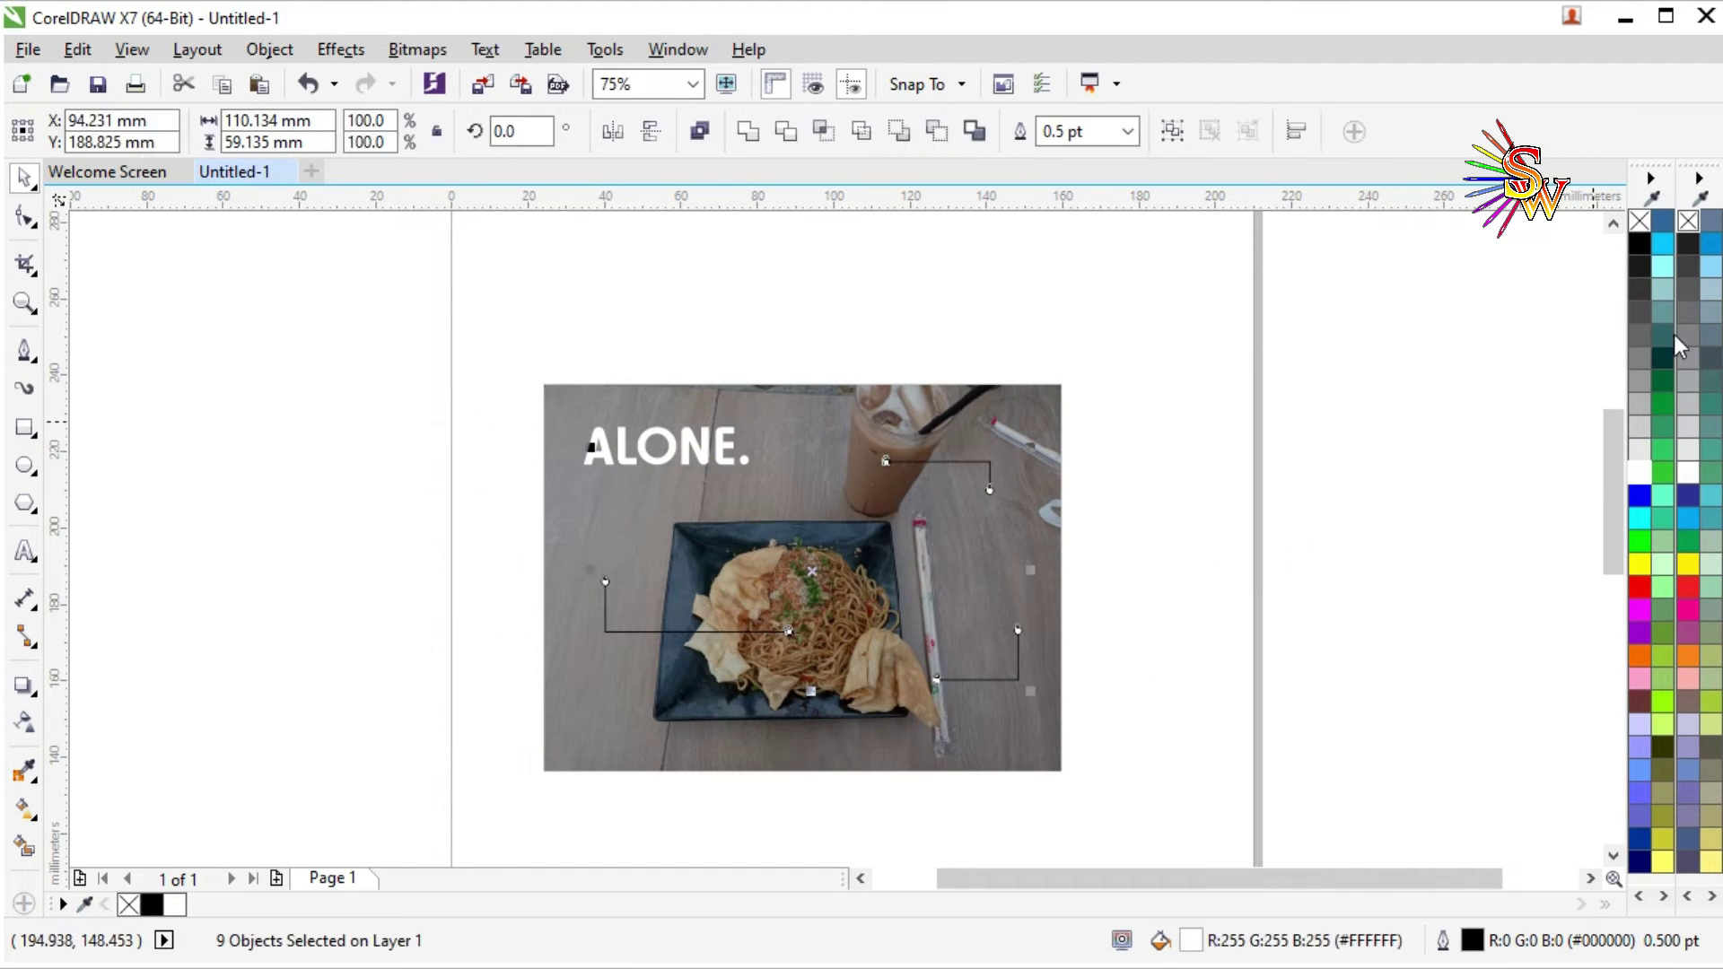
pyautogui.rightClick(1645, 470)
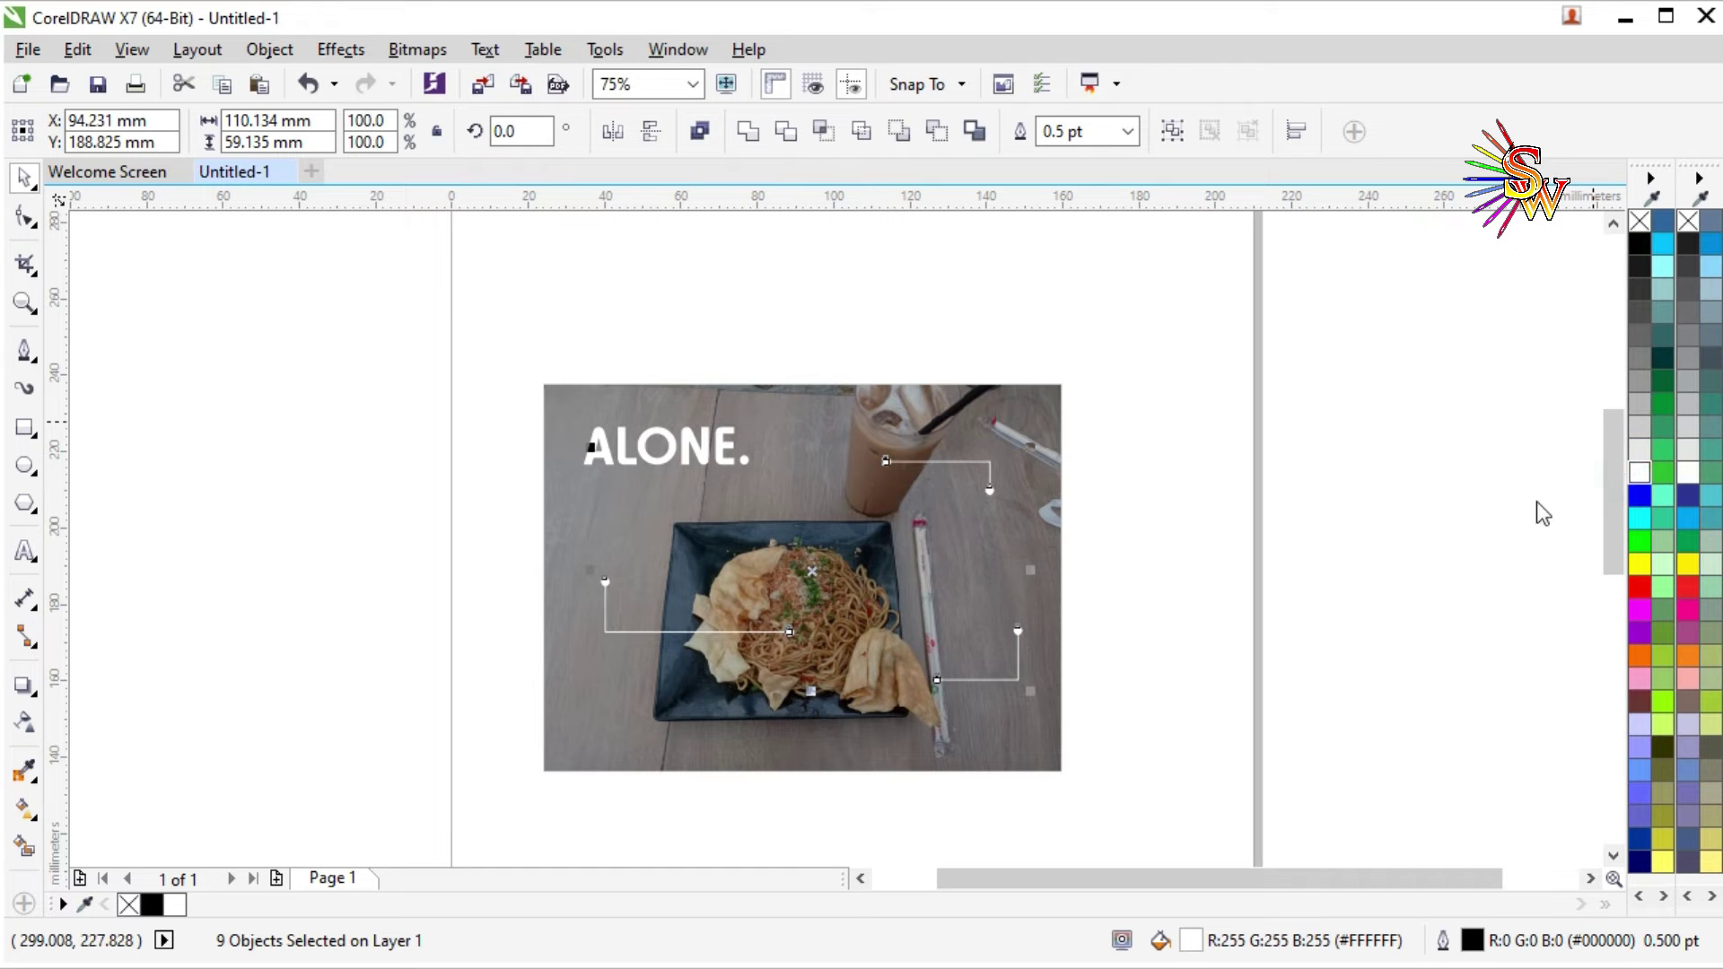
pyautogui.click(1108, 662)
# Place a copy of the title, shrunk to about 19 pt, above the noodle callout and change its text to "Mie Iblis Lv.1".
pyautogui.scroll(2, 903, 659)
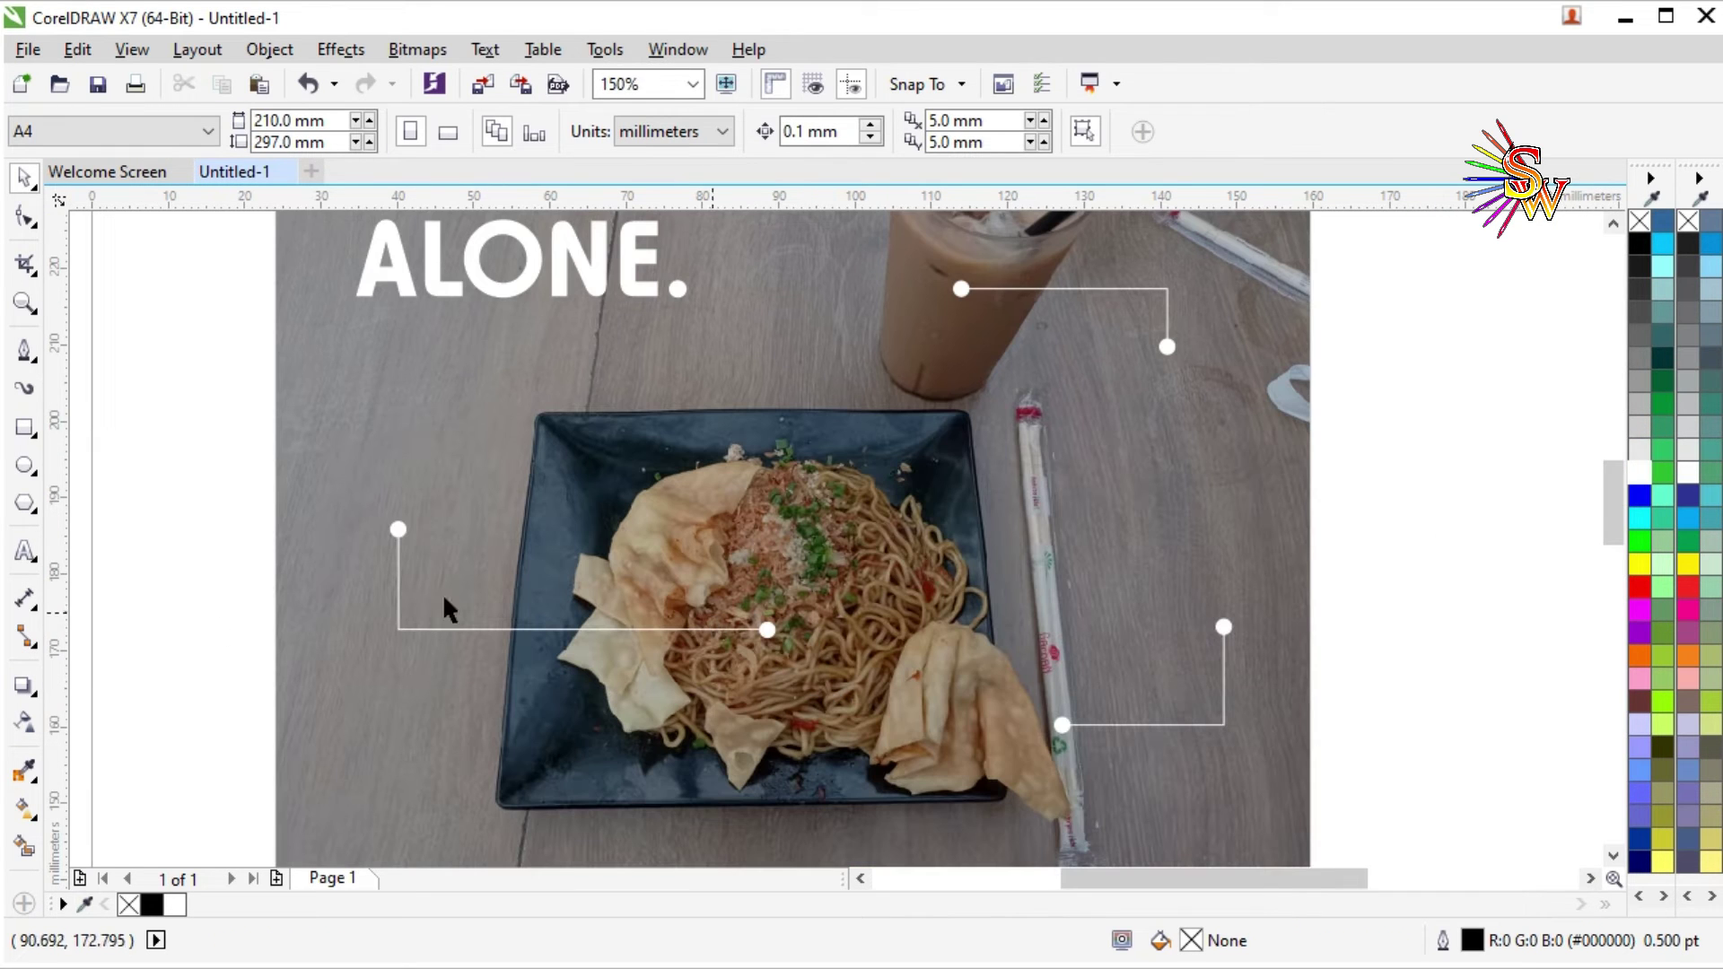
pyautogui.moveTo(503, 287); pyautogui.dragTo(421, 503)
pyautogui.moveTo(557, 501); pyautogui.dragTo(410, 484)
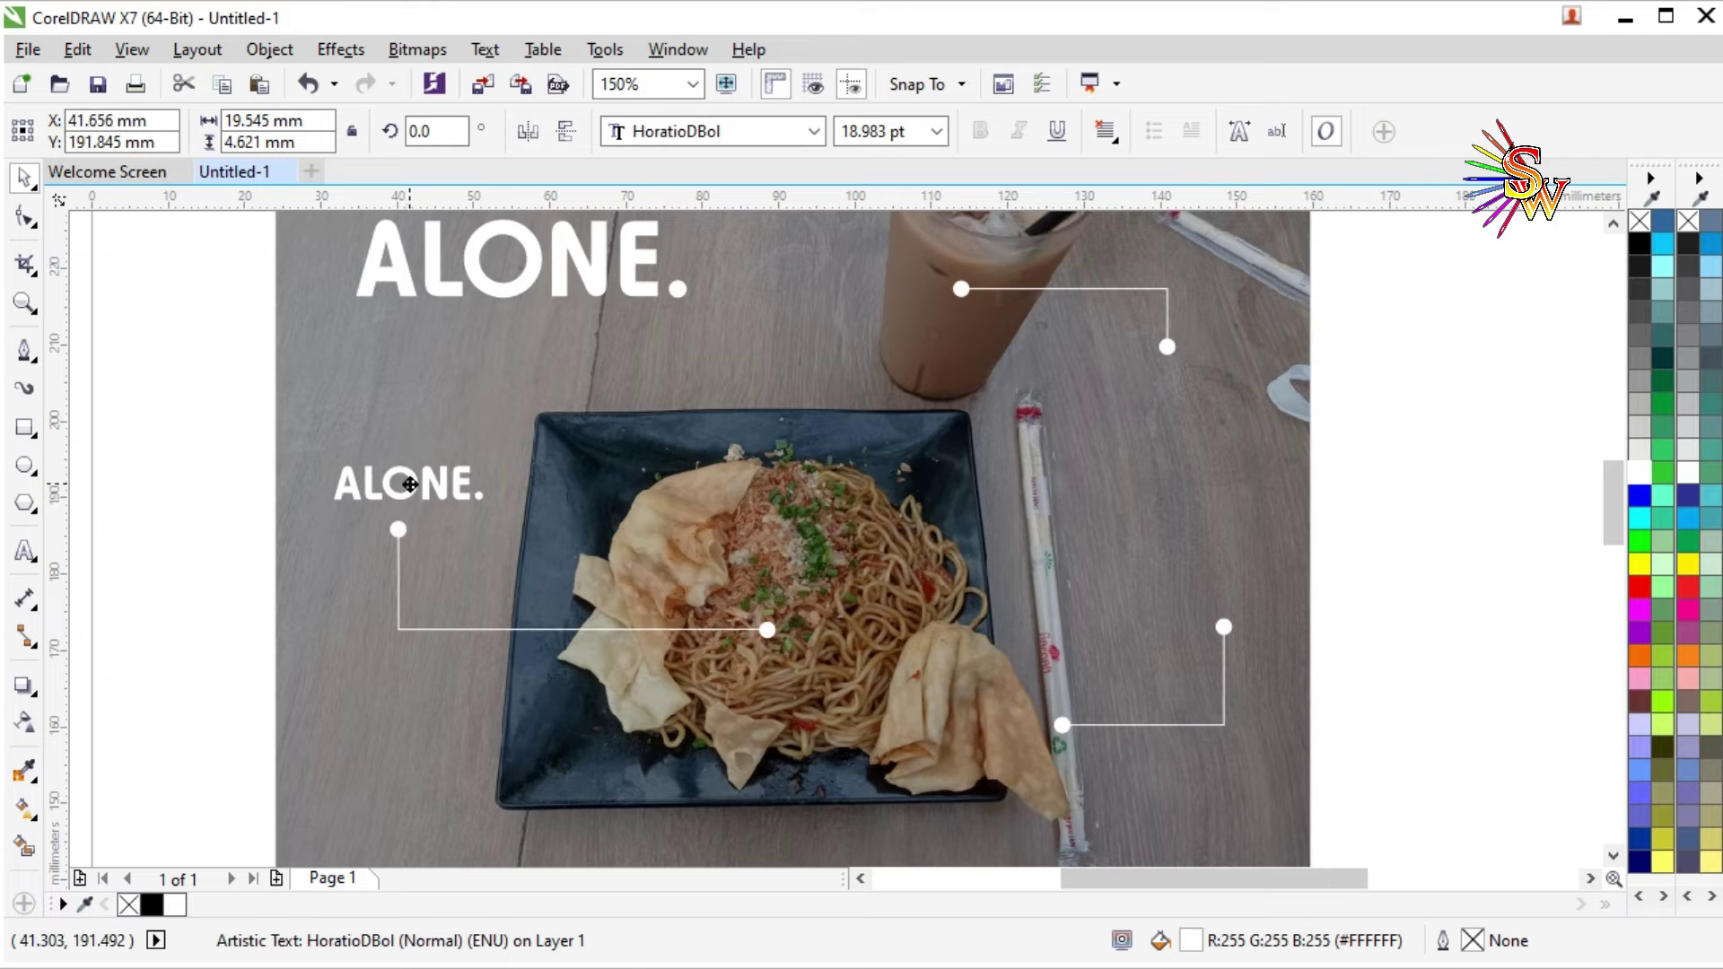
pyautogui.doubleClick(424, 478)
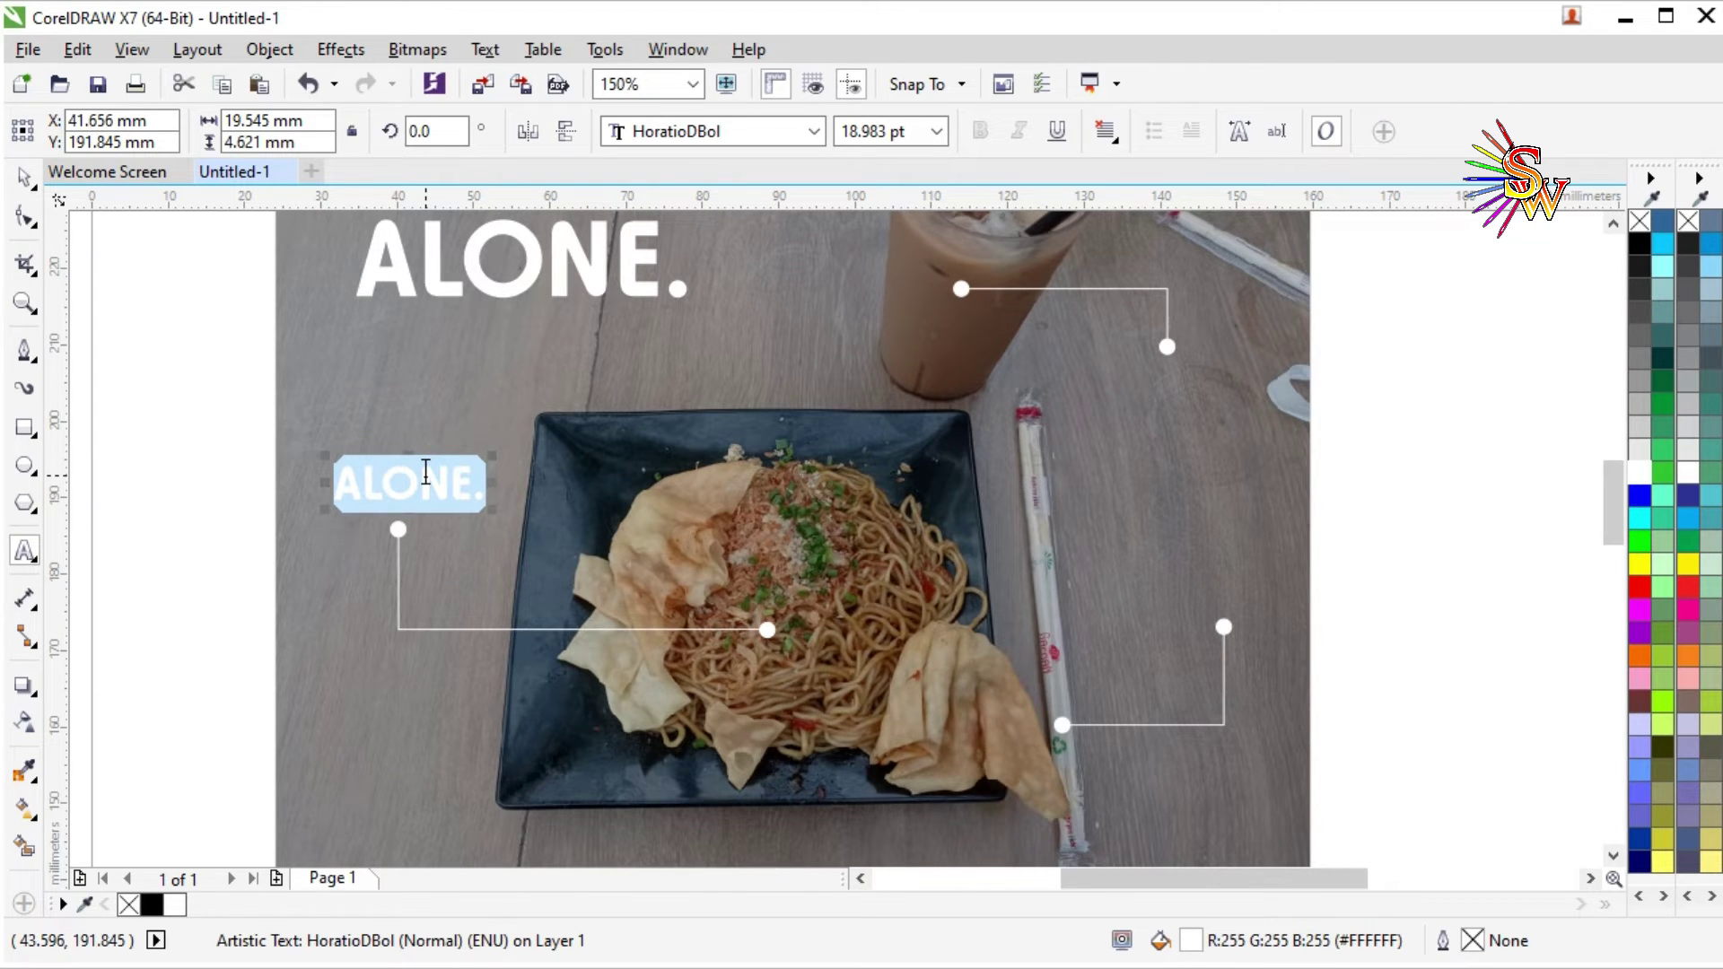
pyautogui.write('Mie Iblis Lv.1')
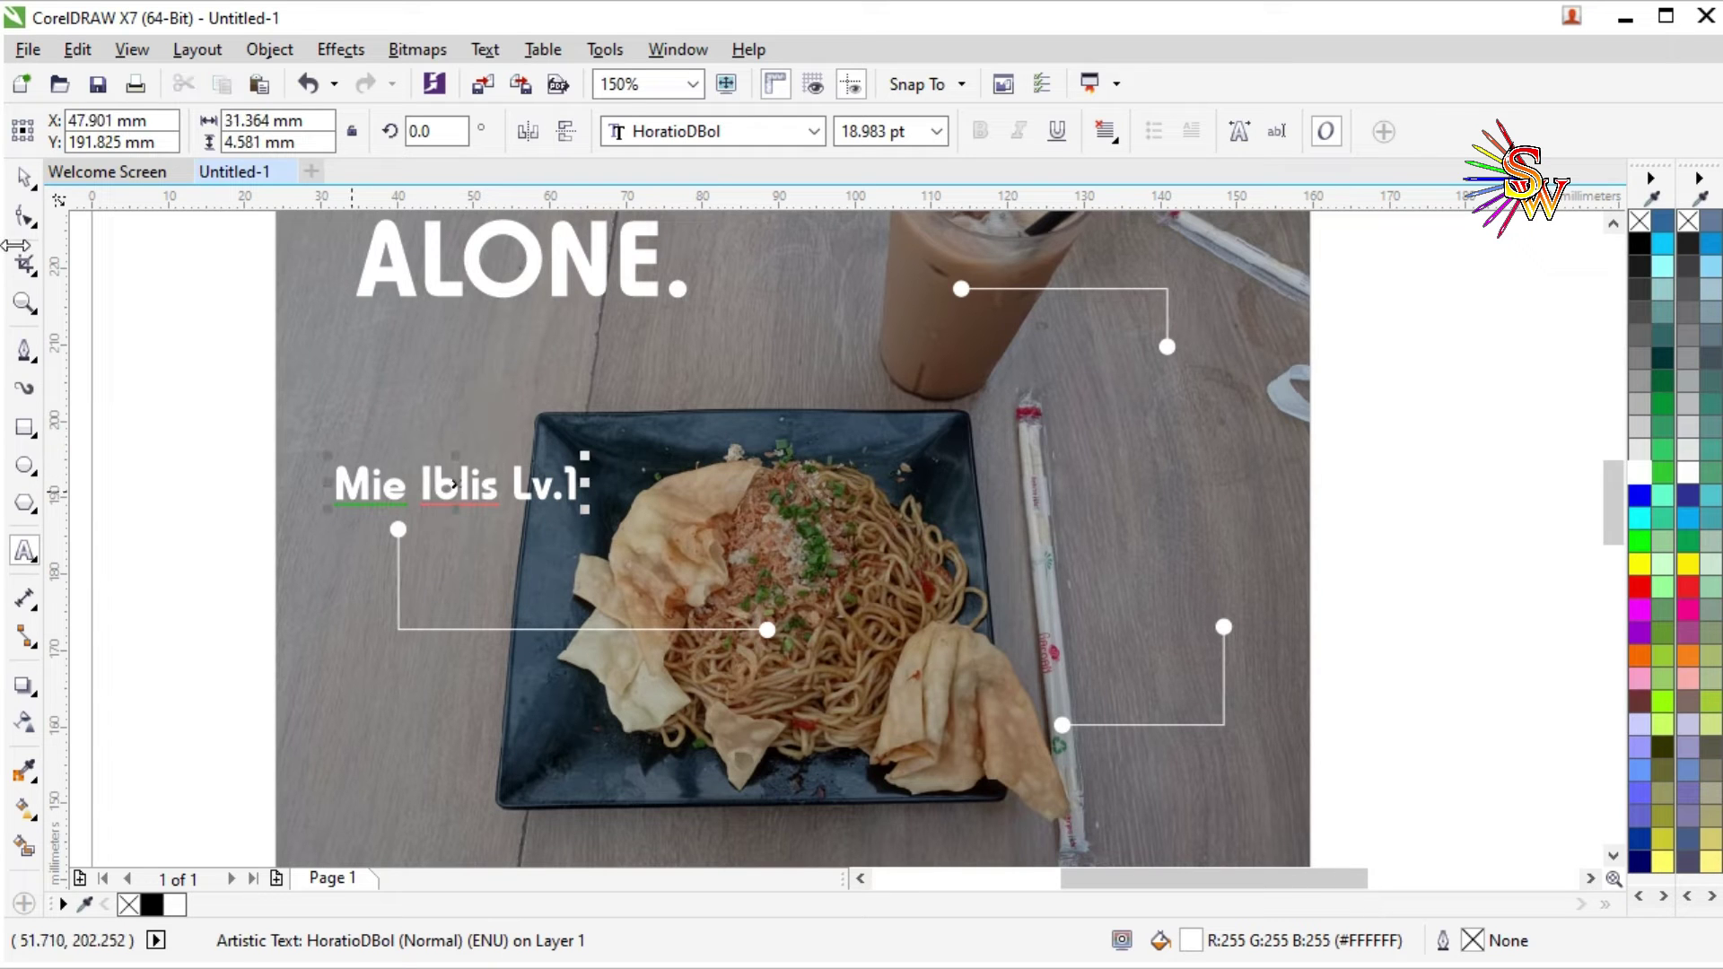
pyautogui.click(24, 177)
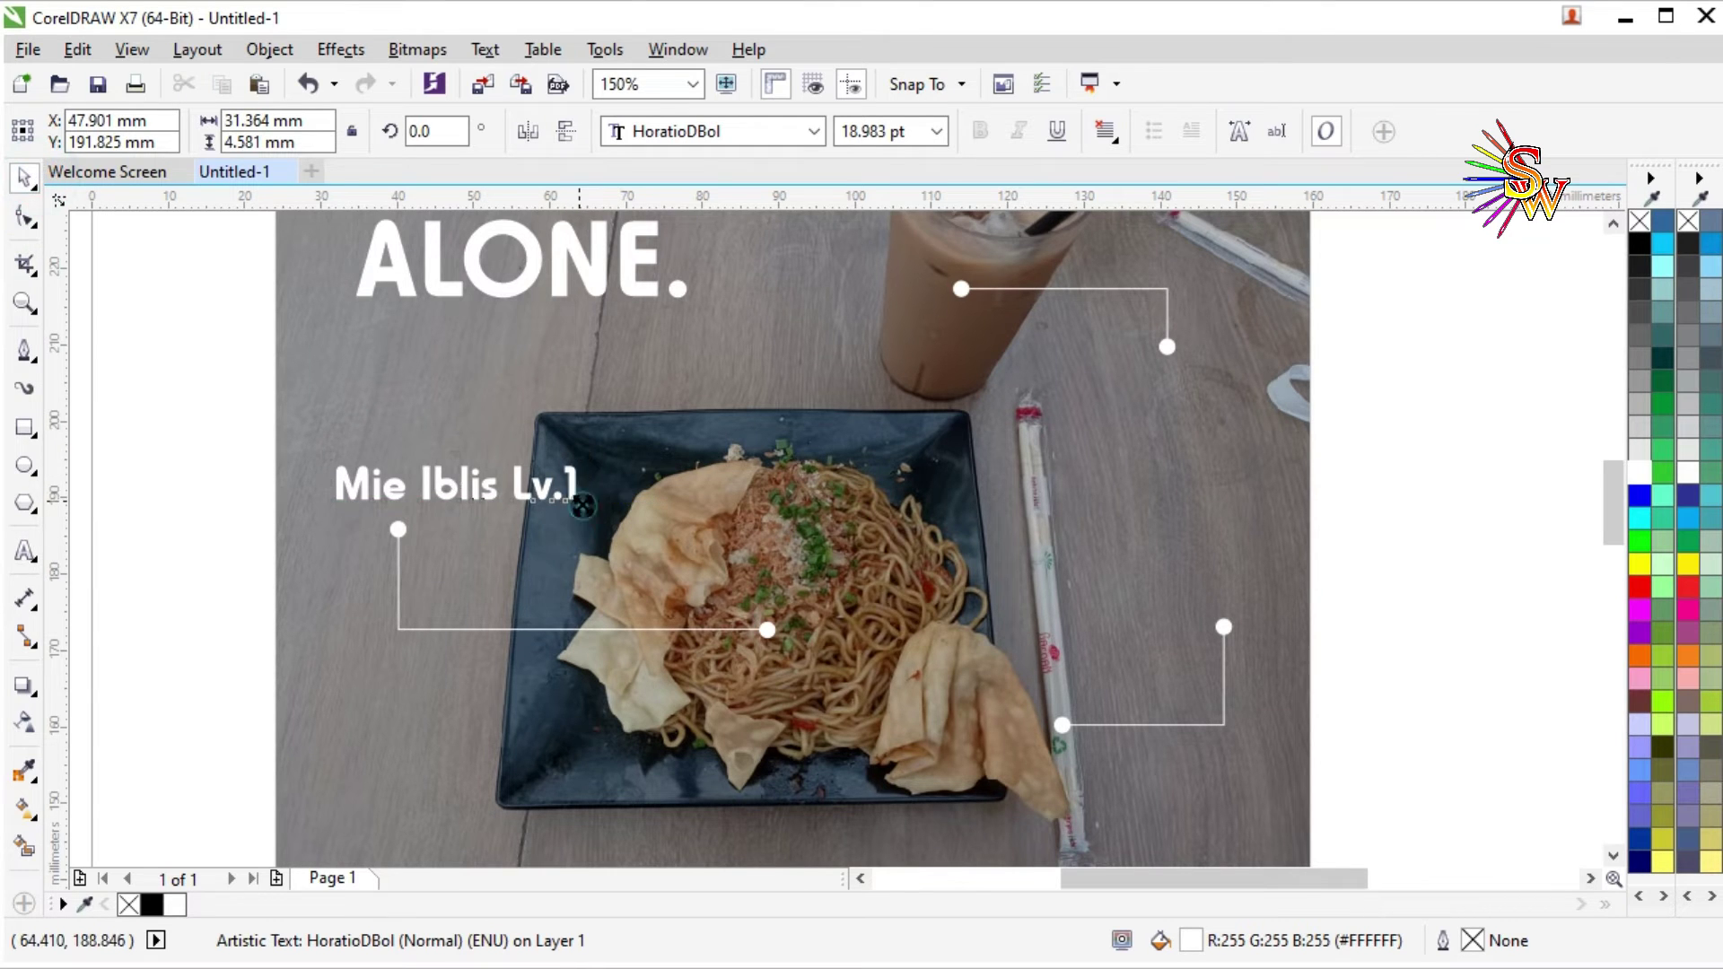
# Shrink the noodle label to about 11.6 pt and add a copy above the chopsticks callout reading "Sumpit".
pyautogui.moveTo(579, 511); pyautogui.dragTo(1240, 590)
pyautogui.click(1253, 593)
pyautogui.doubleClick(1252, 592)
pyautogui.hotkey('ctrl', 'a')
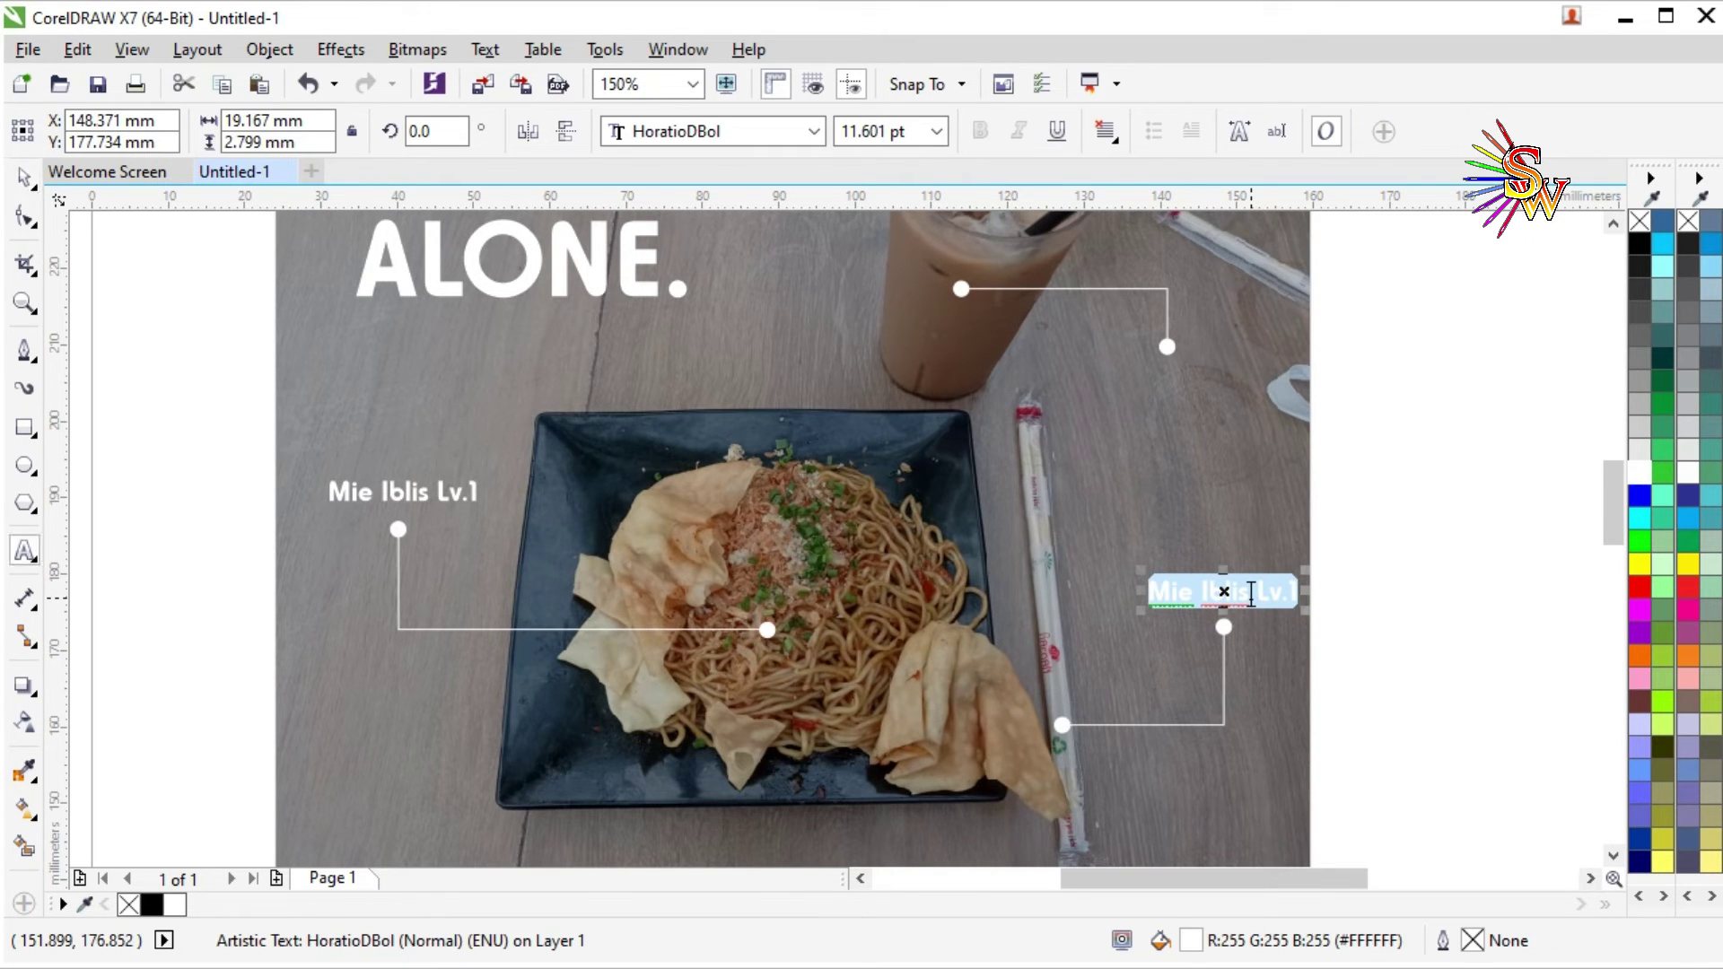
pyautogui.write('Sumpit')
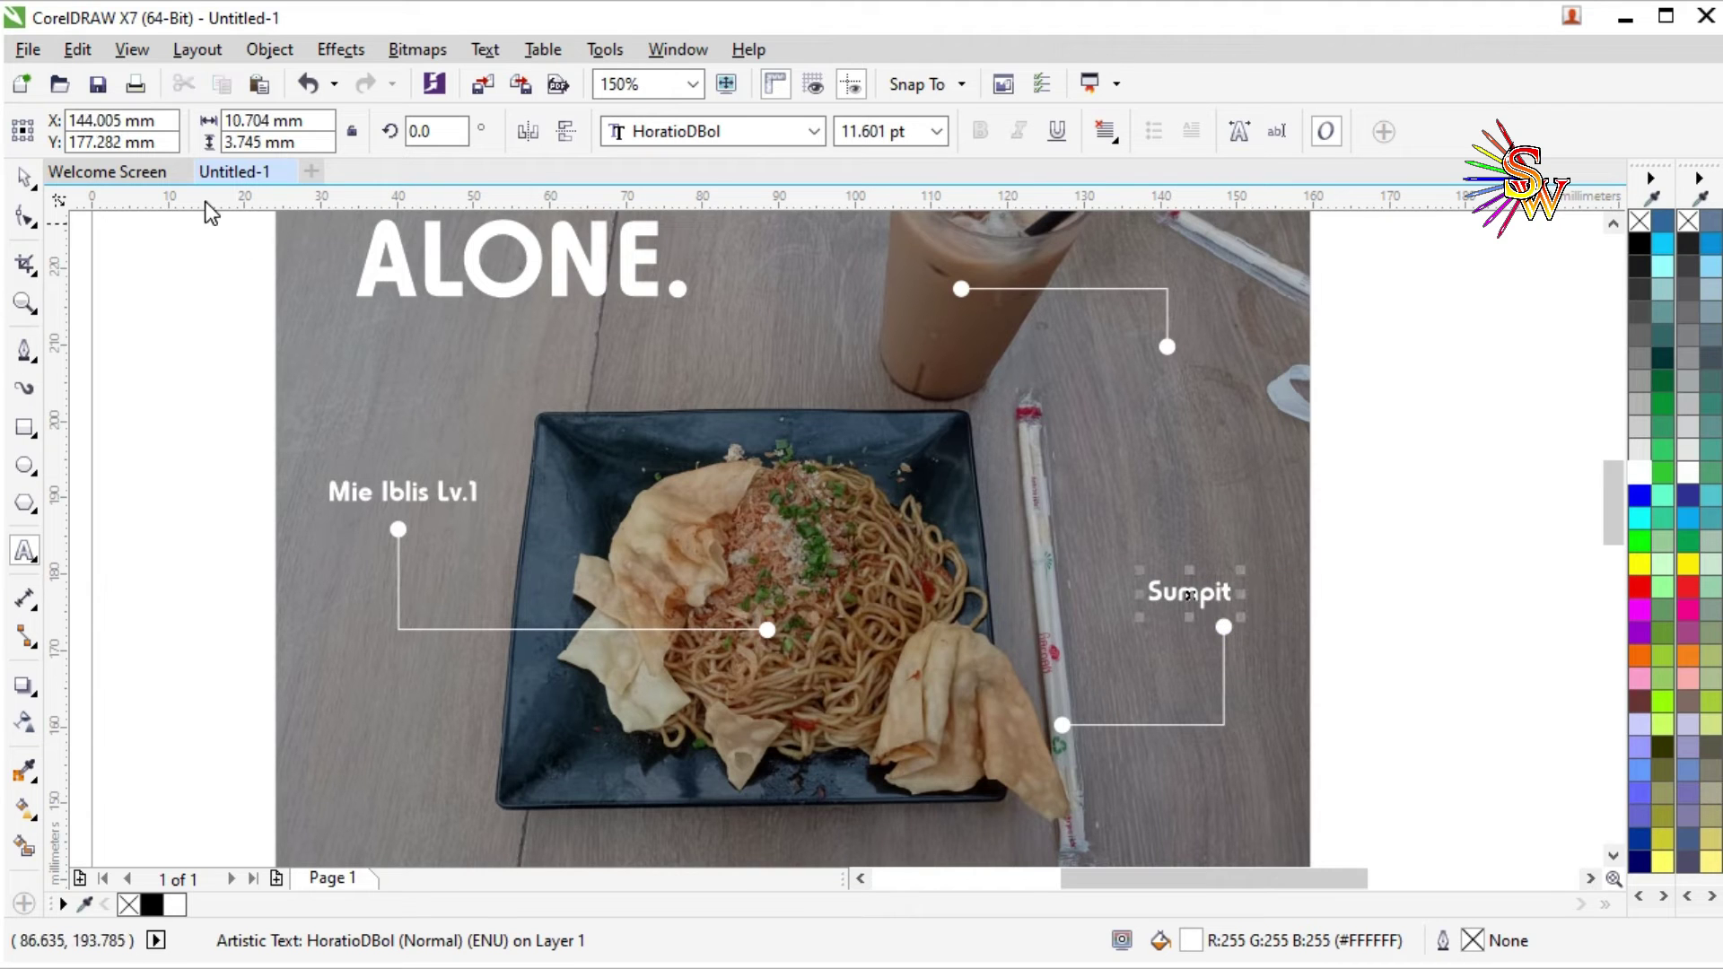
pyautogui.click(24, 175)
# Copy the Sumpit label to below the drink callout's lower circle, change its text to "The Tarik" and centre it under the circle.
pyautogui.moveTo(1197, 592); pyautogui.dragTo(1170, 378)
pyautogui.doubleClick(1169, 378)
pyautogui.write('m')
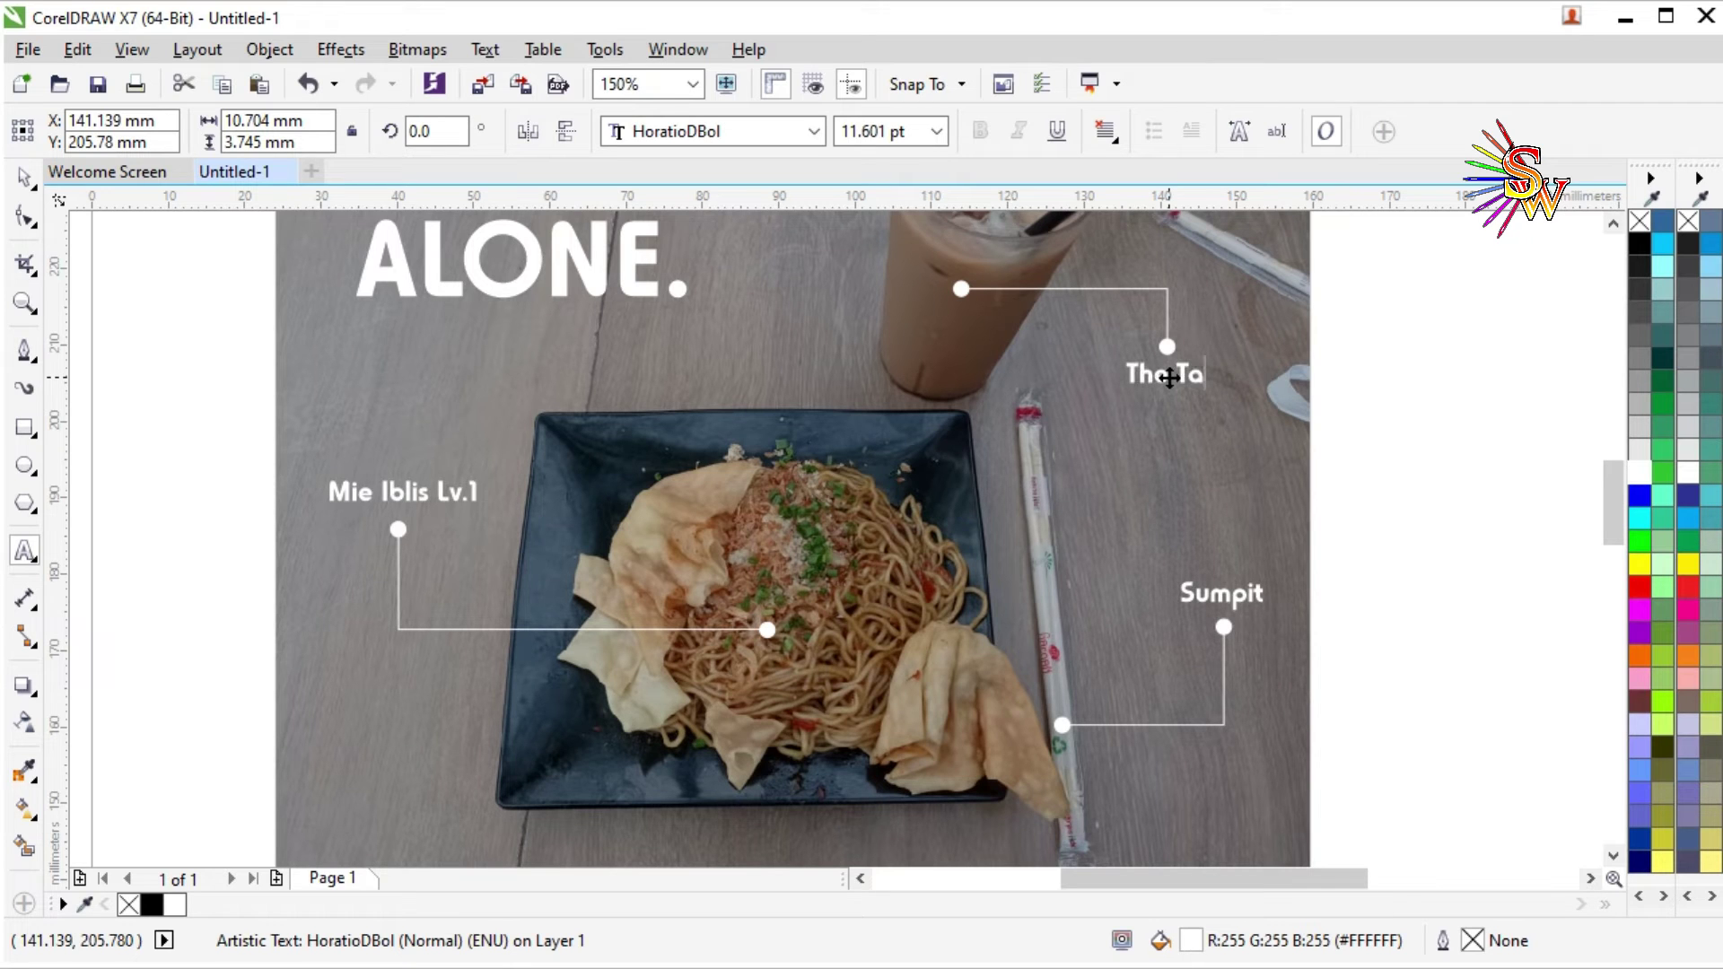
pyautogui.click(22, 179)
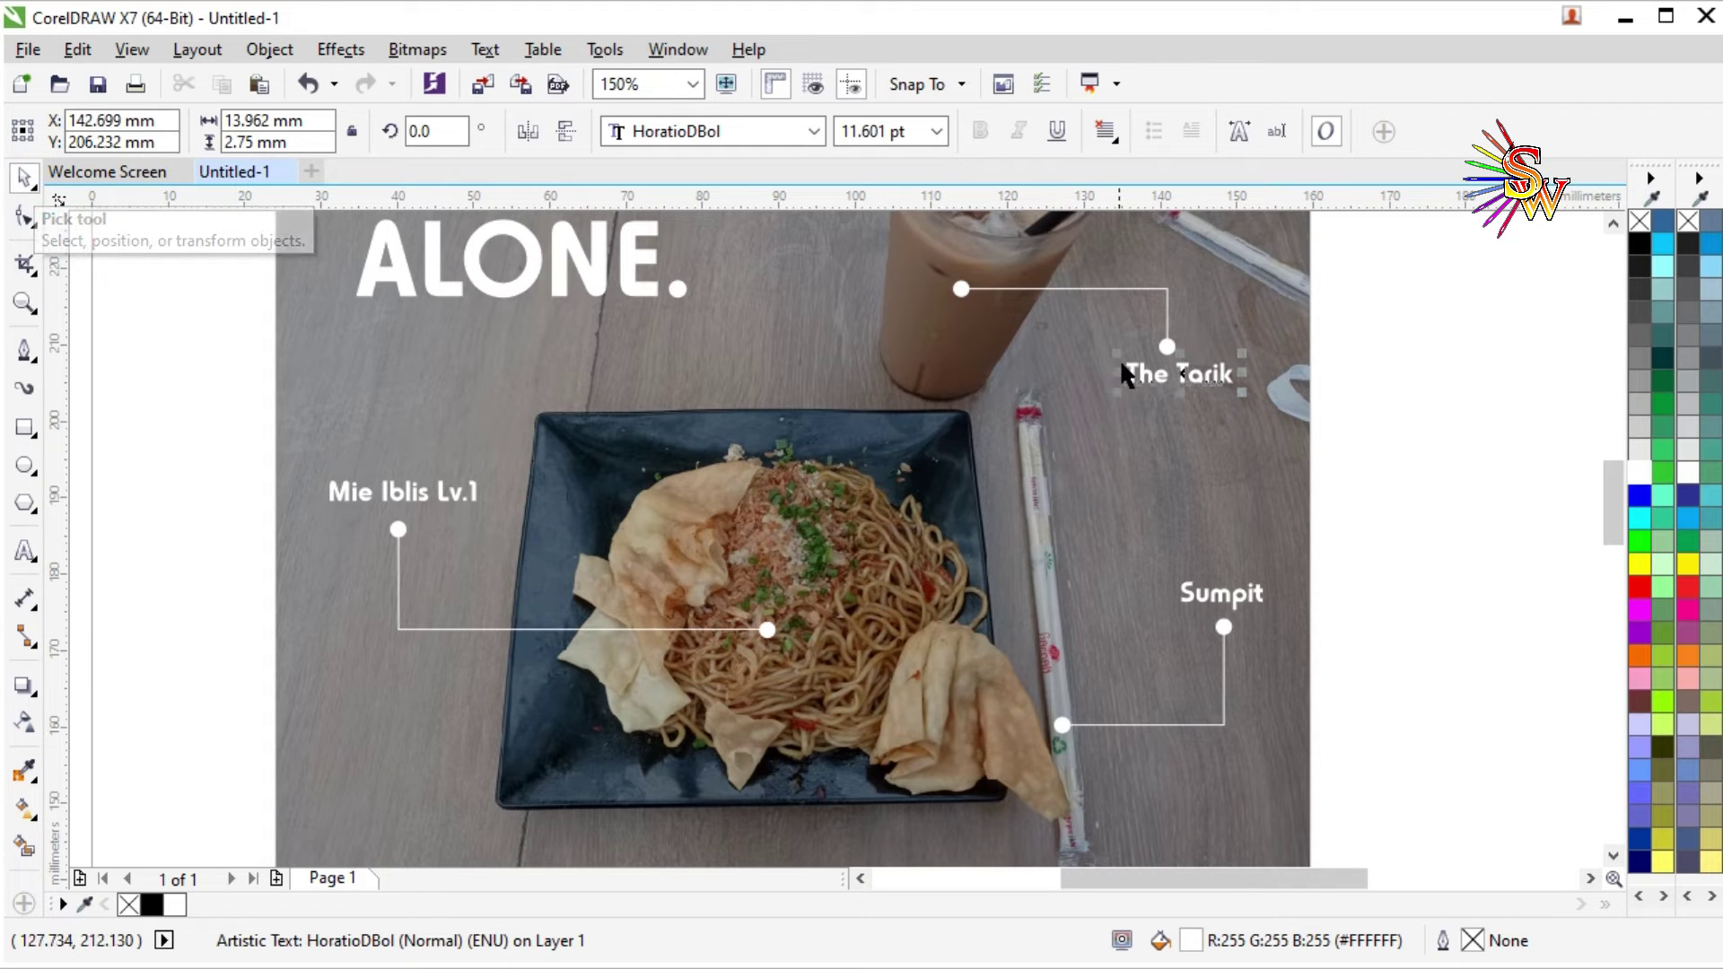
pyautogui.click(1150, 368)
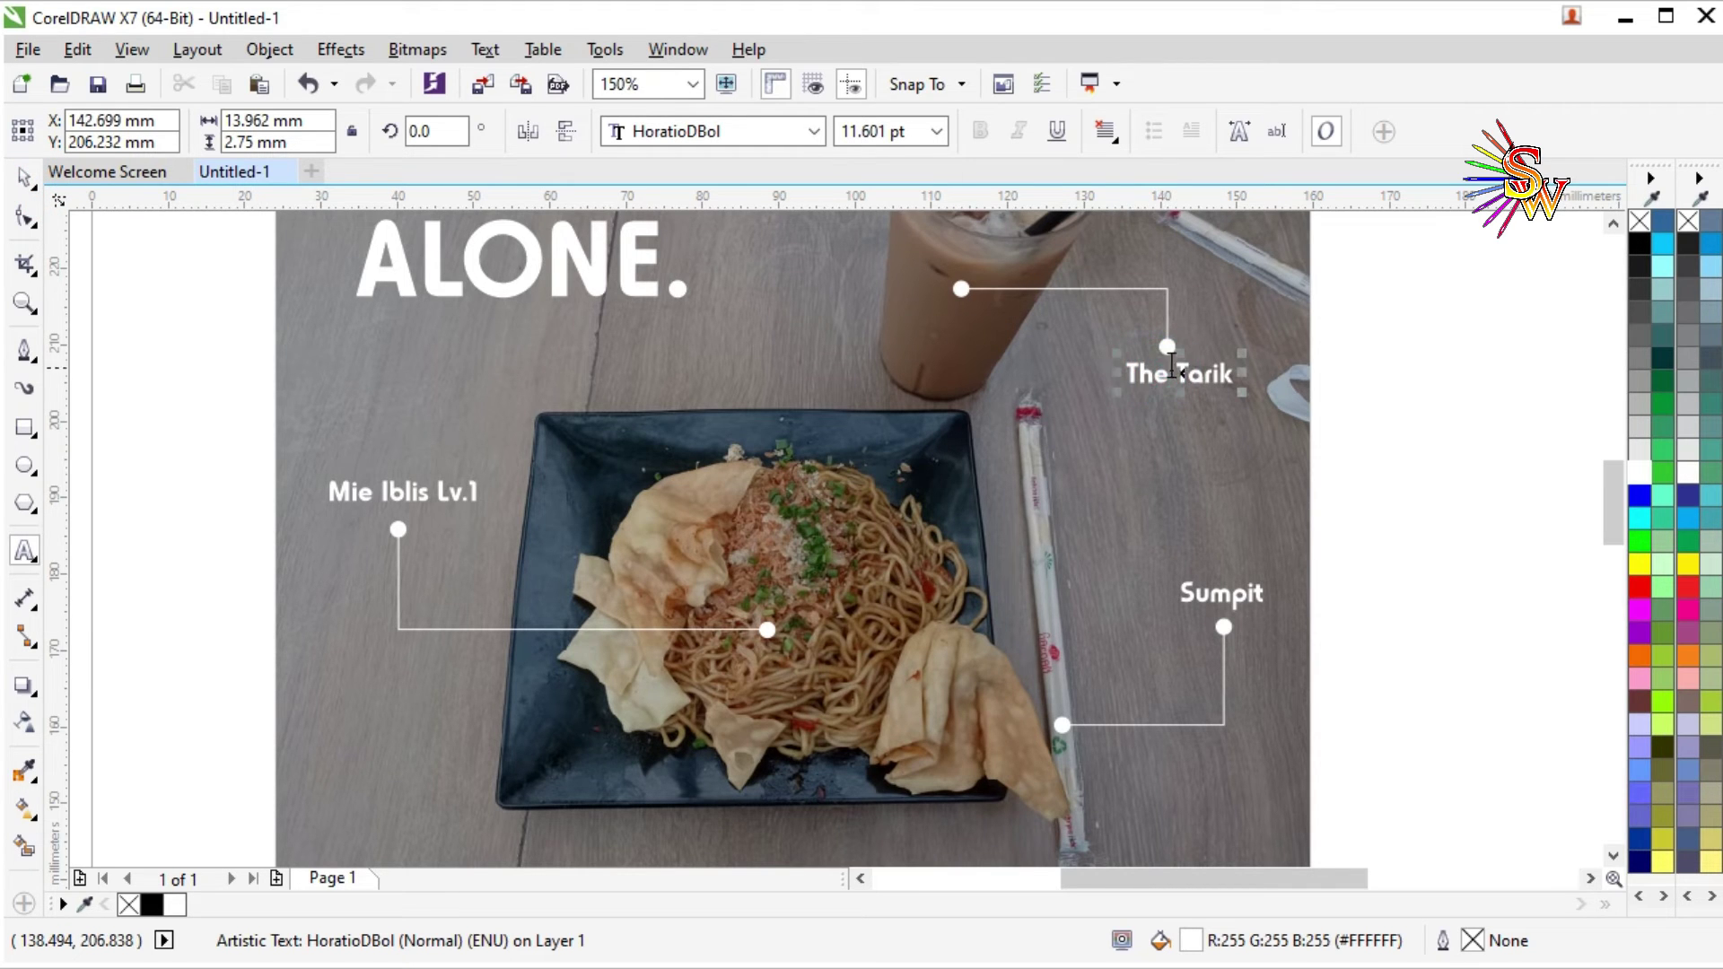
pyautogui.click(22, 180)
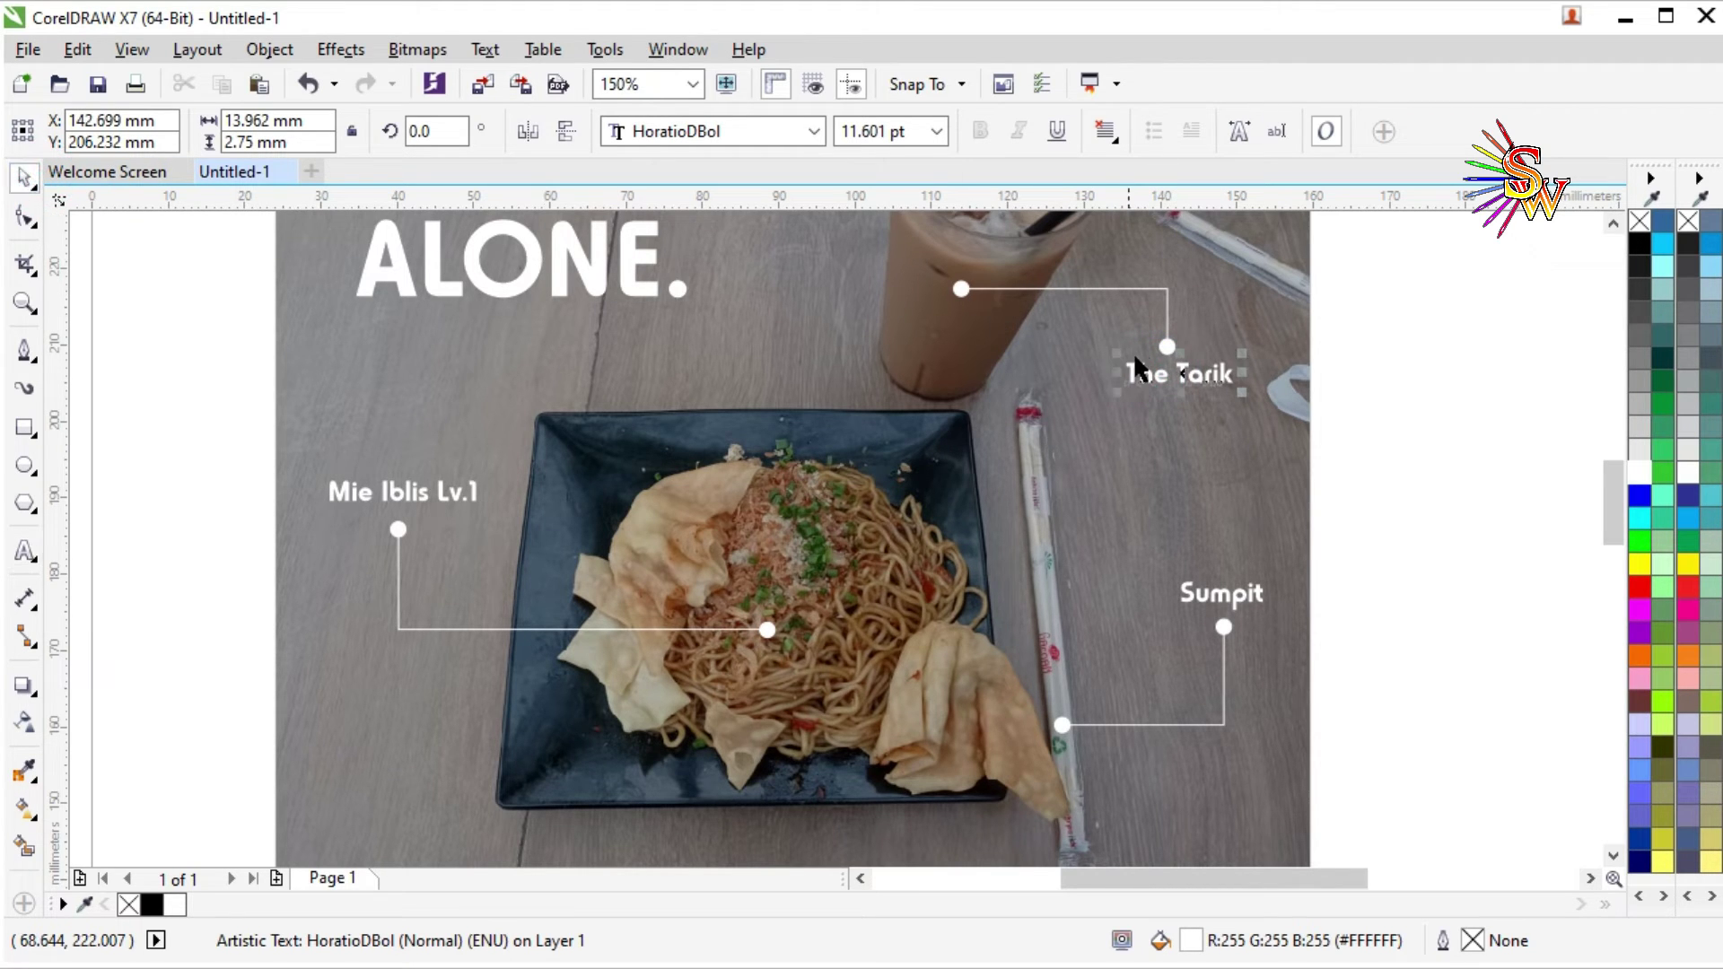
pyautogui.moveTo(1148, 372); pyautogui.dragTo(1133, 385)
pyautogui.click(1410, 506)
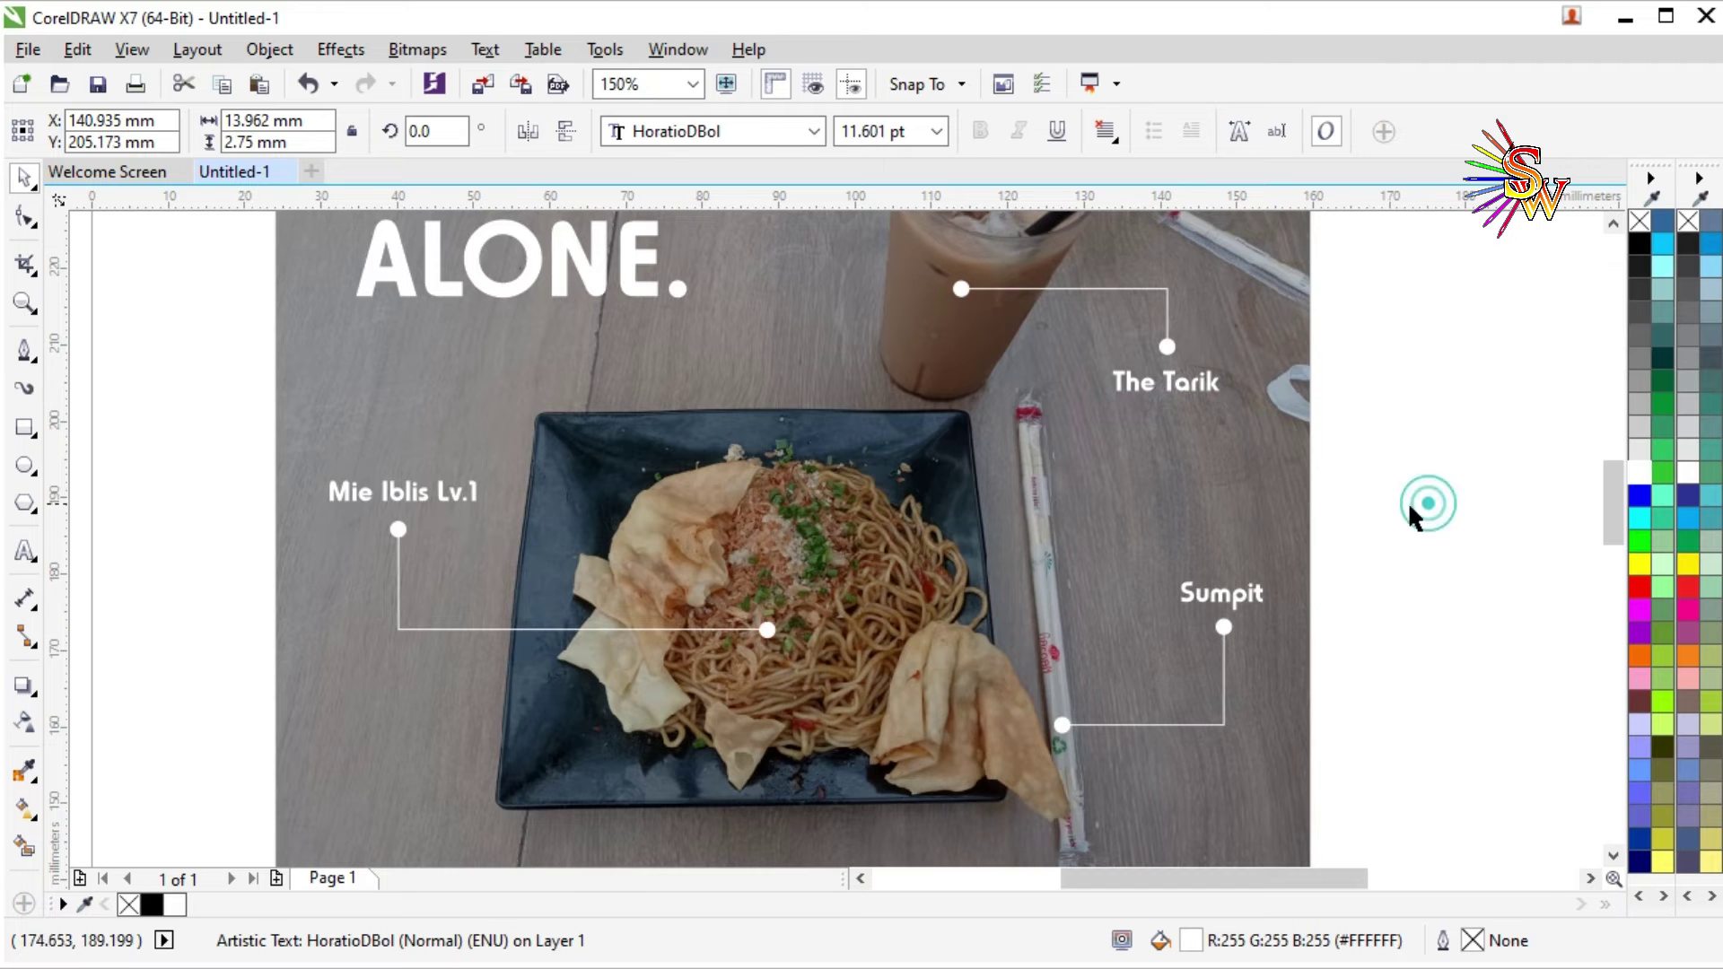
pyautogui.scroll(-2, 1203, 477)
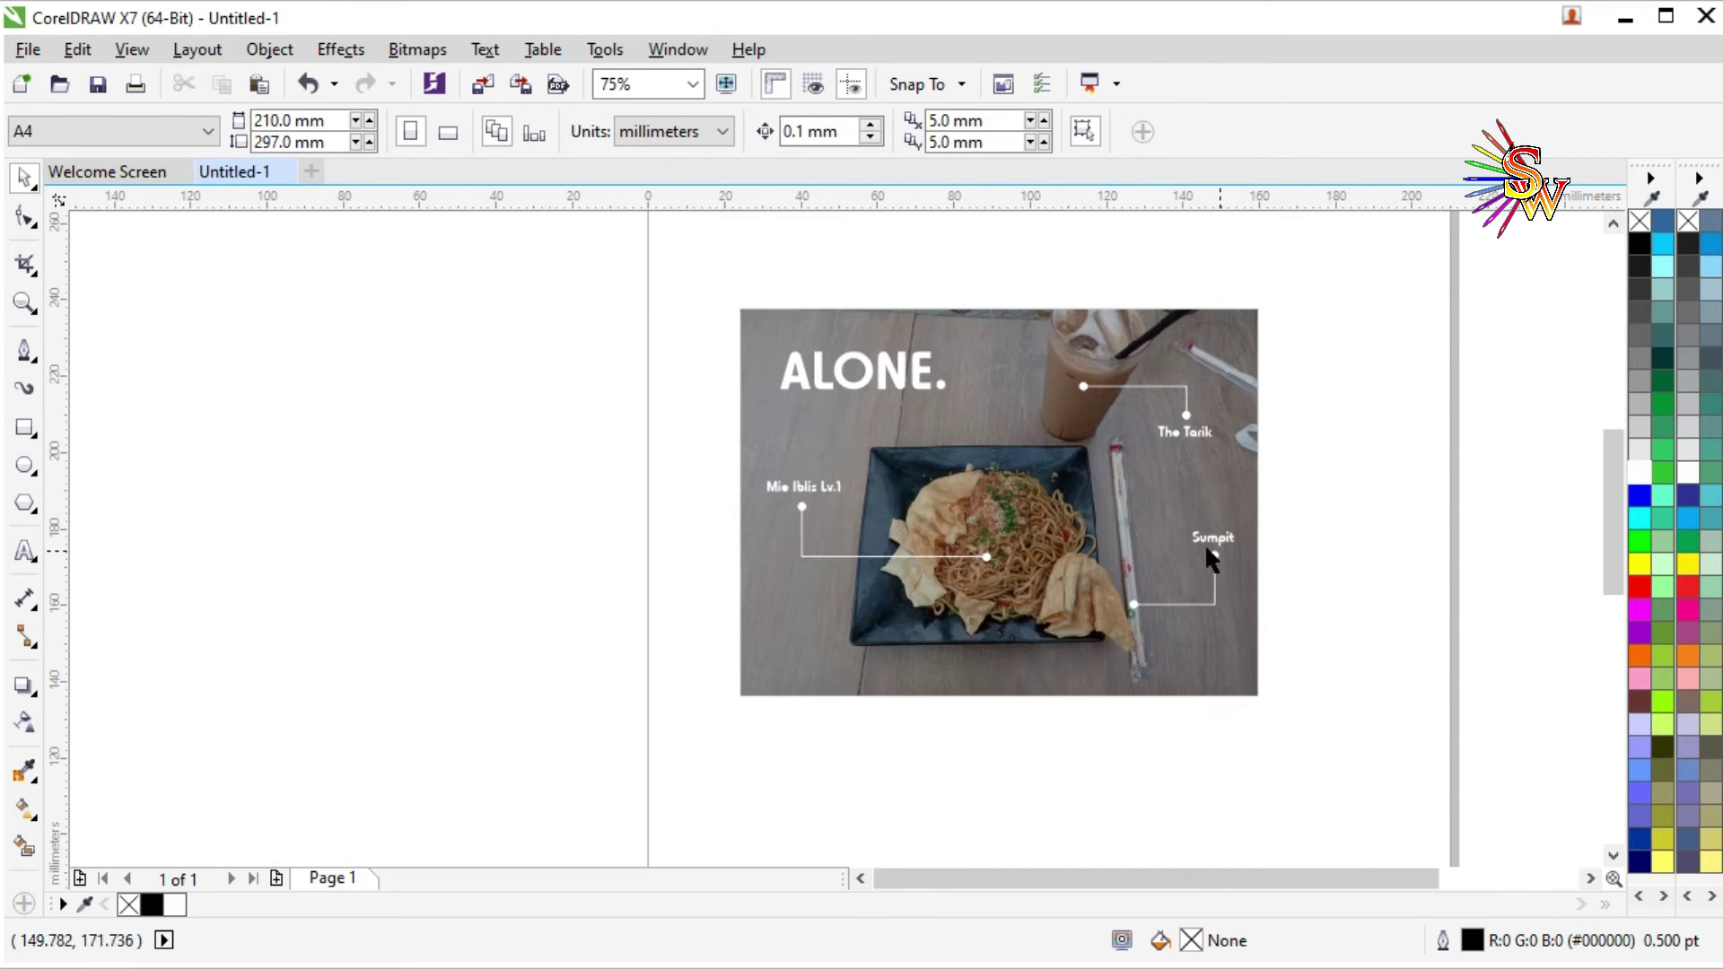
pyautogui.scroll(2, 1212, 556)
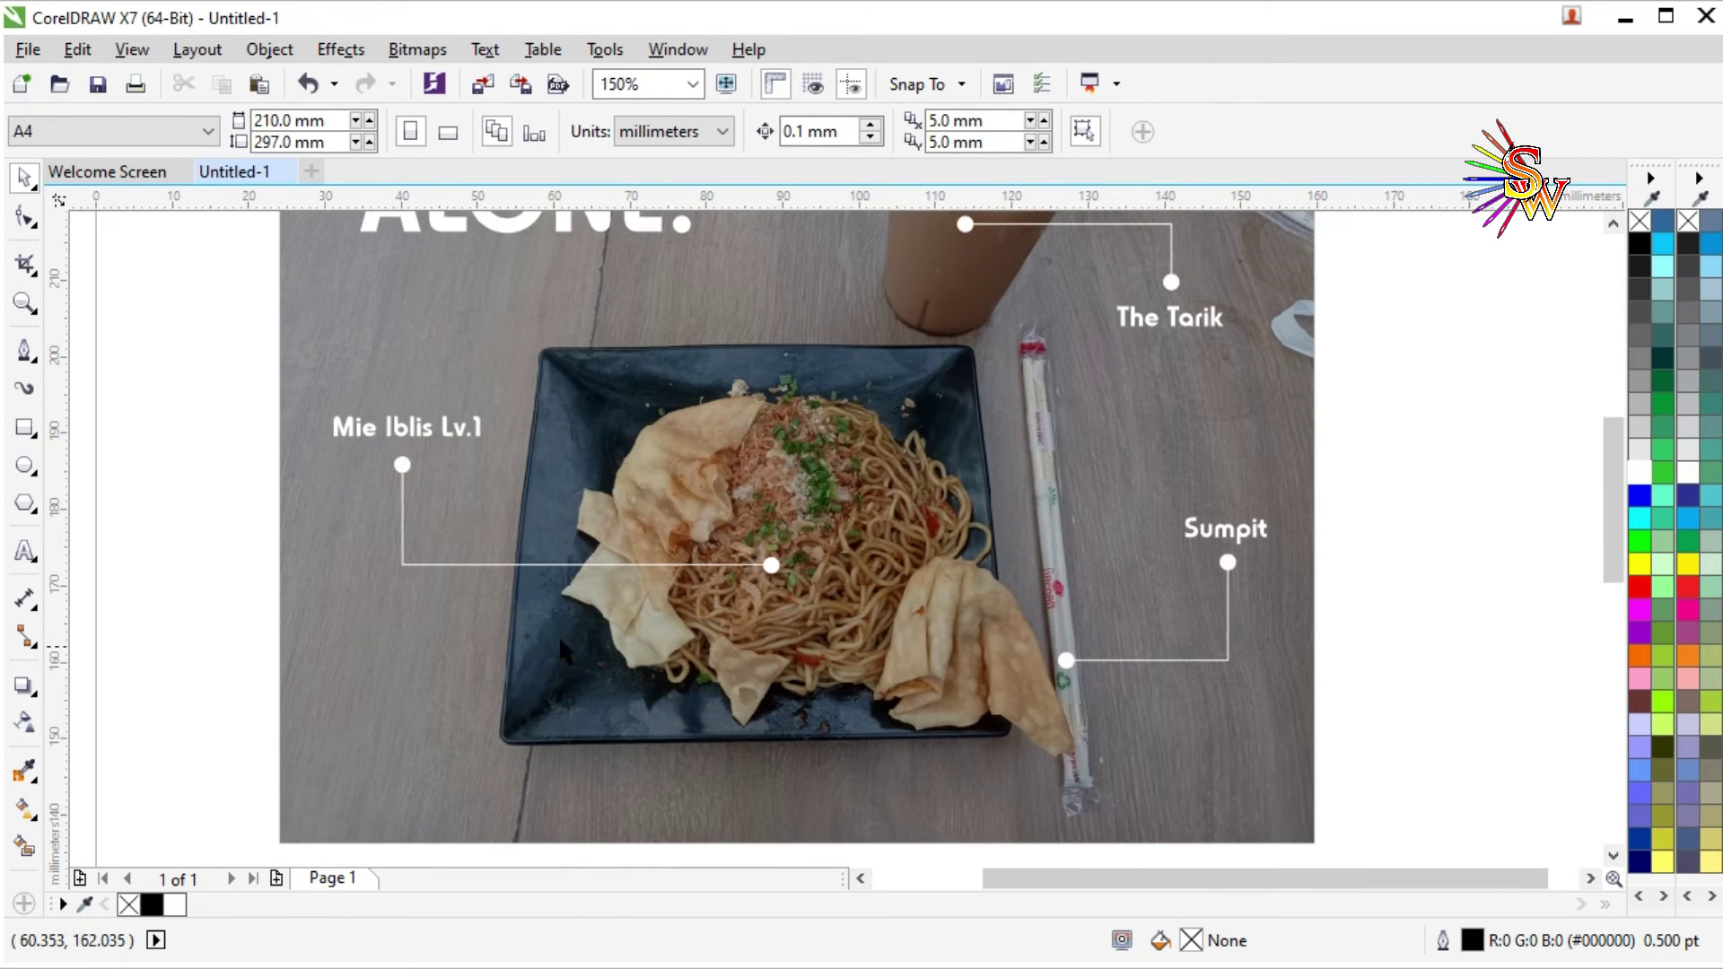
pyautogui.scroll(-2, 560, 645)
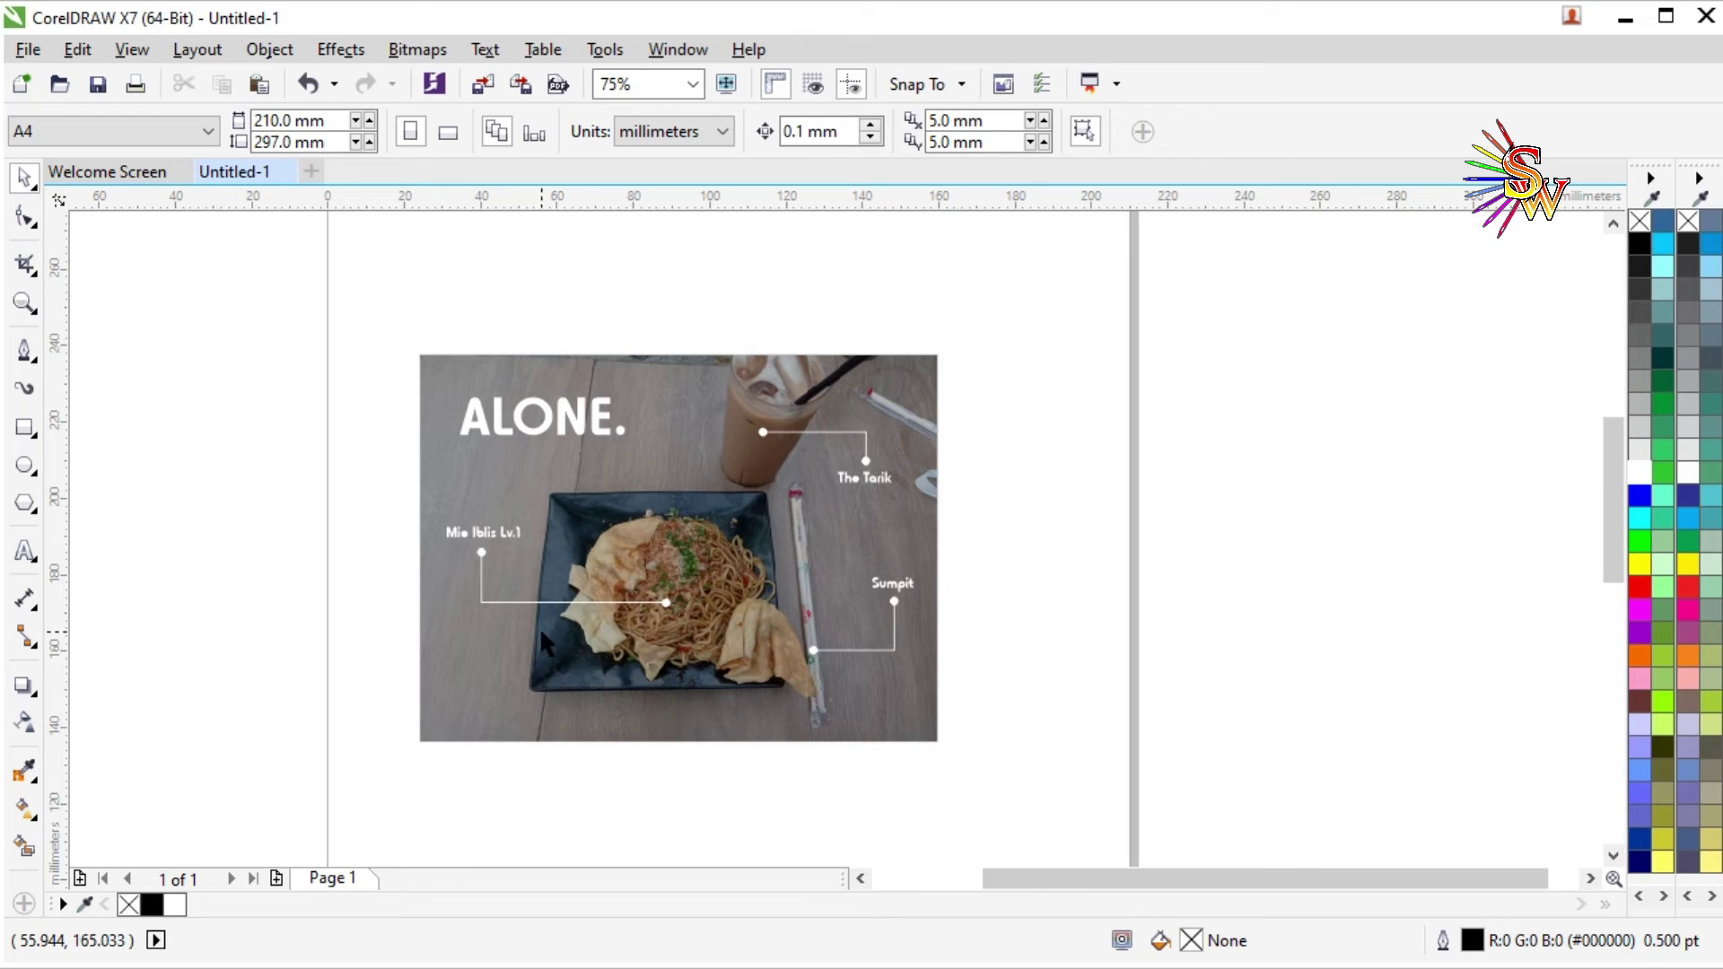
pyautogui.scroll(2, 415, 702)
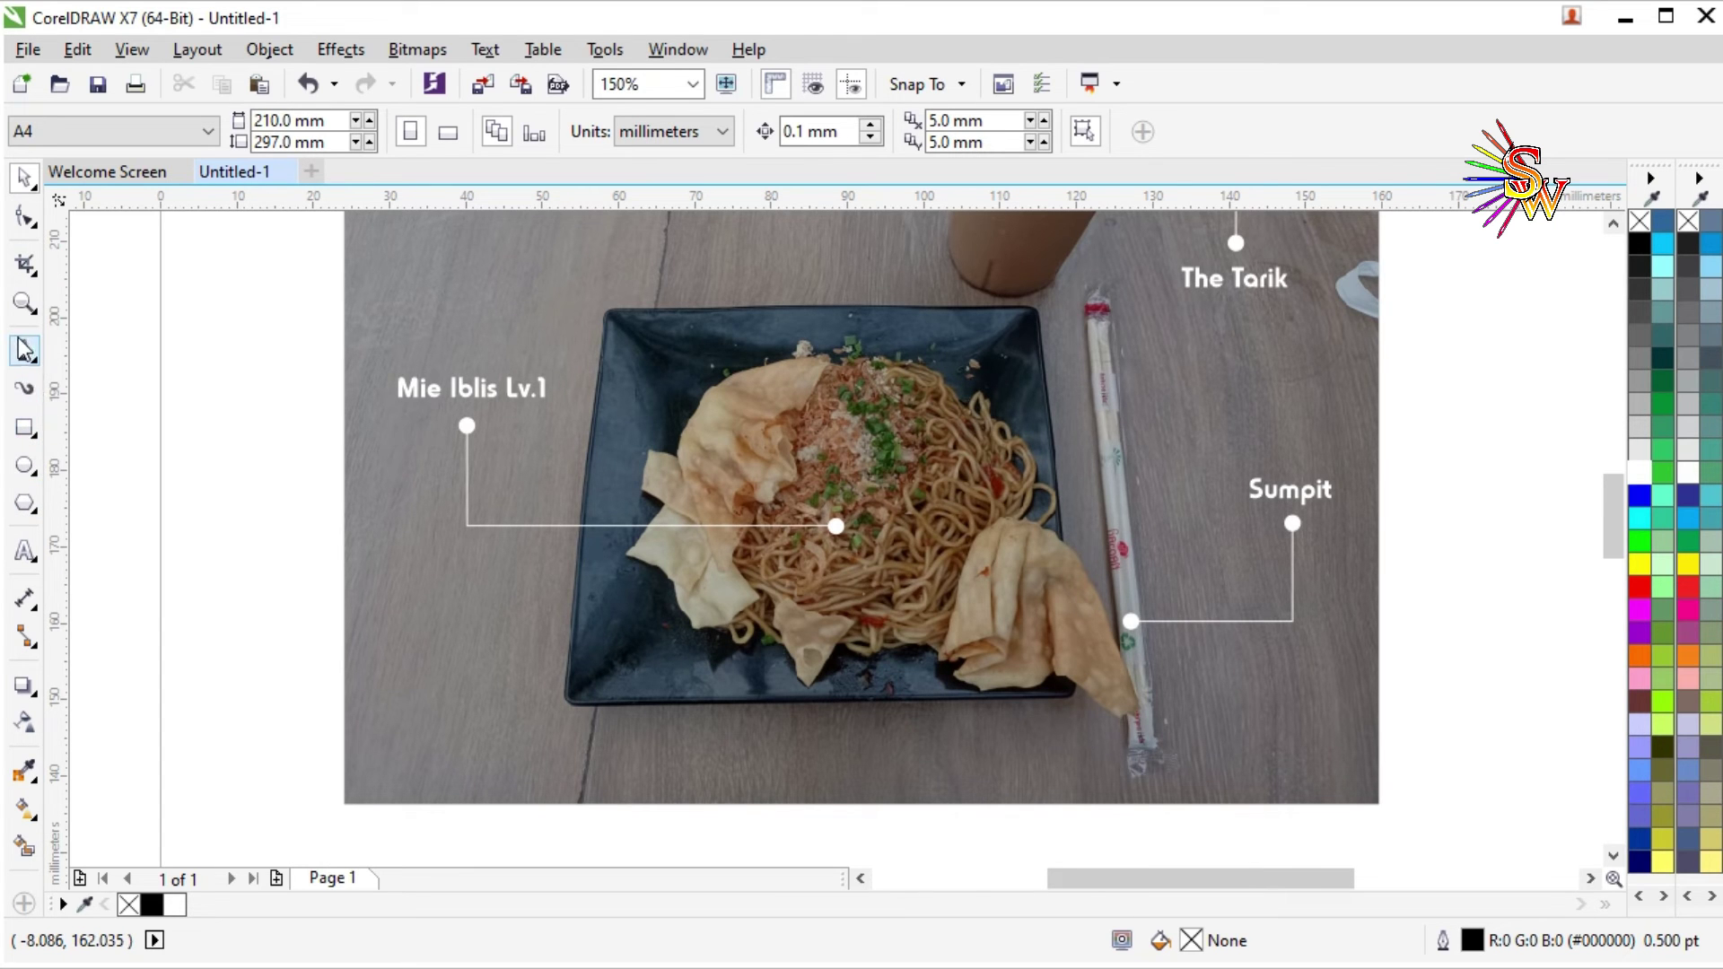
# Draw a four-sided polygon about 12 mm wide and 14.5 mm high in the photo's lower-left area and give it a 2.0 pt outline.
pyautogui.click(27, 429)
pyautogui.click(27, 503)
pyautogui.click(757, 136)
pyautogui.moveTo(389, 619)
pyautogui.mouseDown()
pyautogui.moveTo(488, 751)
pyautogui.moveTo(463, 680)
pyautogui.mouseUp()
pyautogui.click(24, 177)
pyautogui.click(459, 691)
pyautogui.click(470, 697)
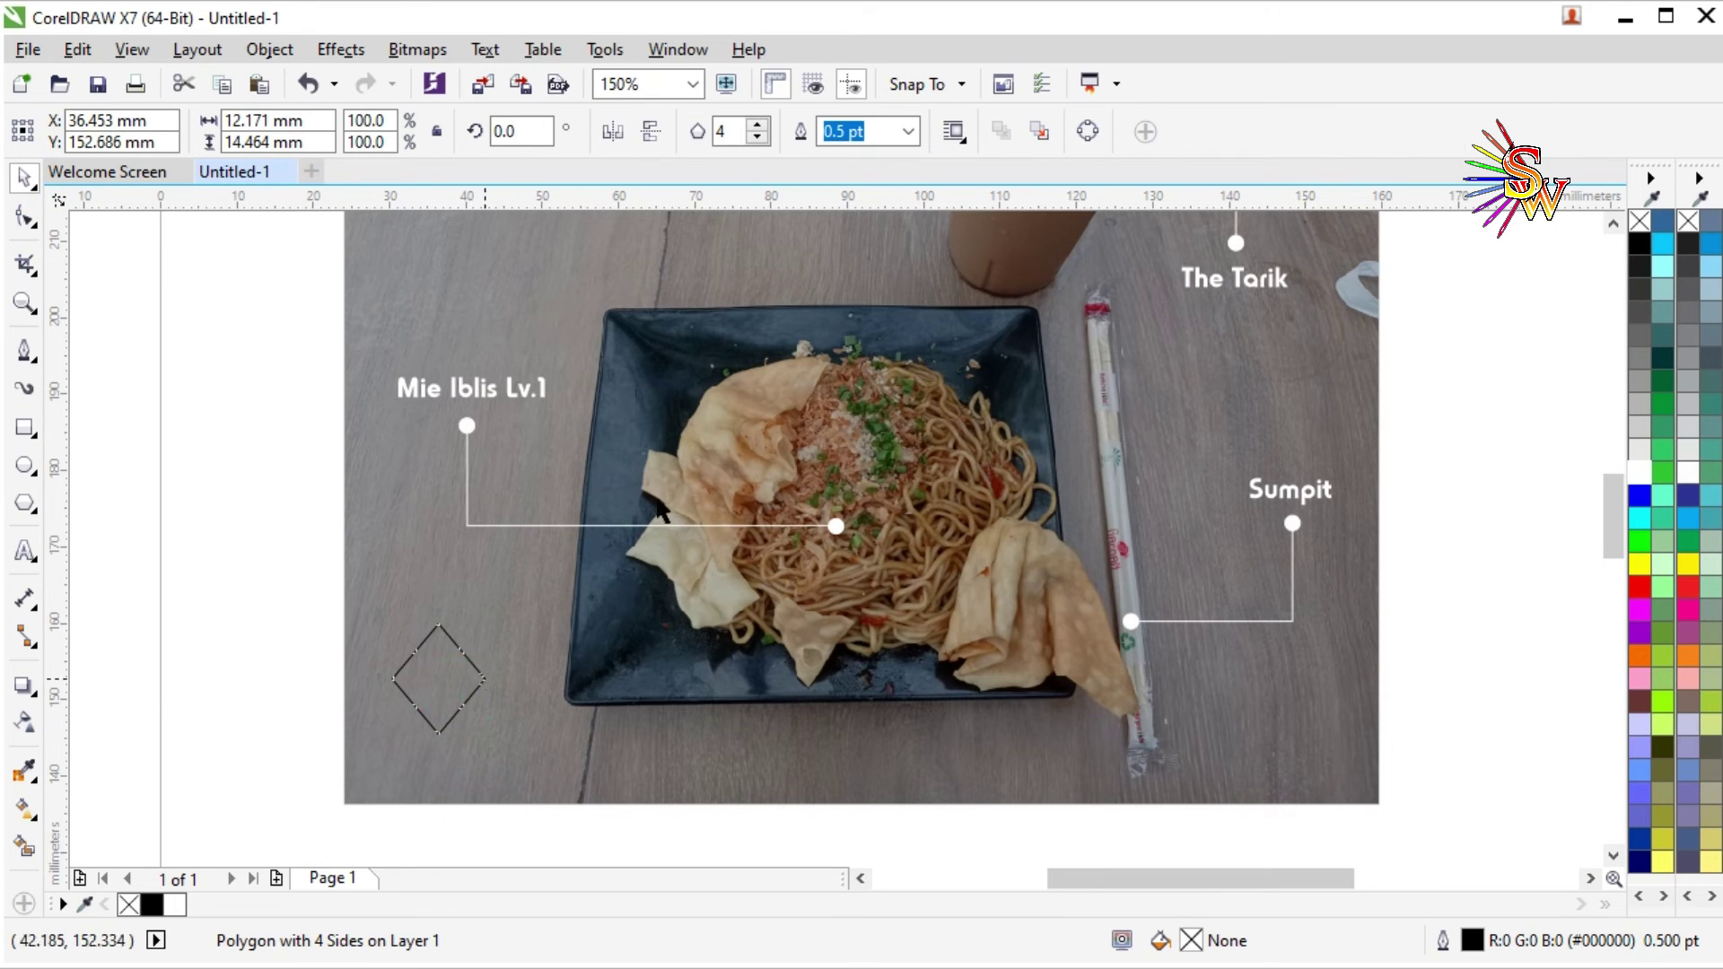
pyautogui.click(901, 137)
pyautogui.click(857, 281)
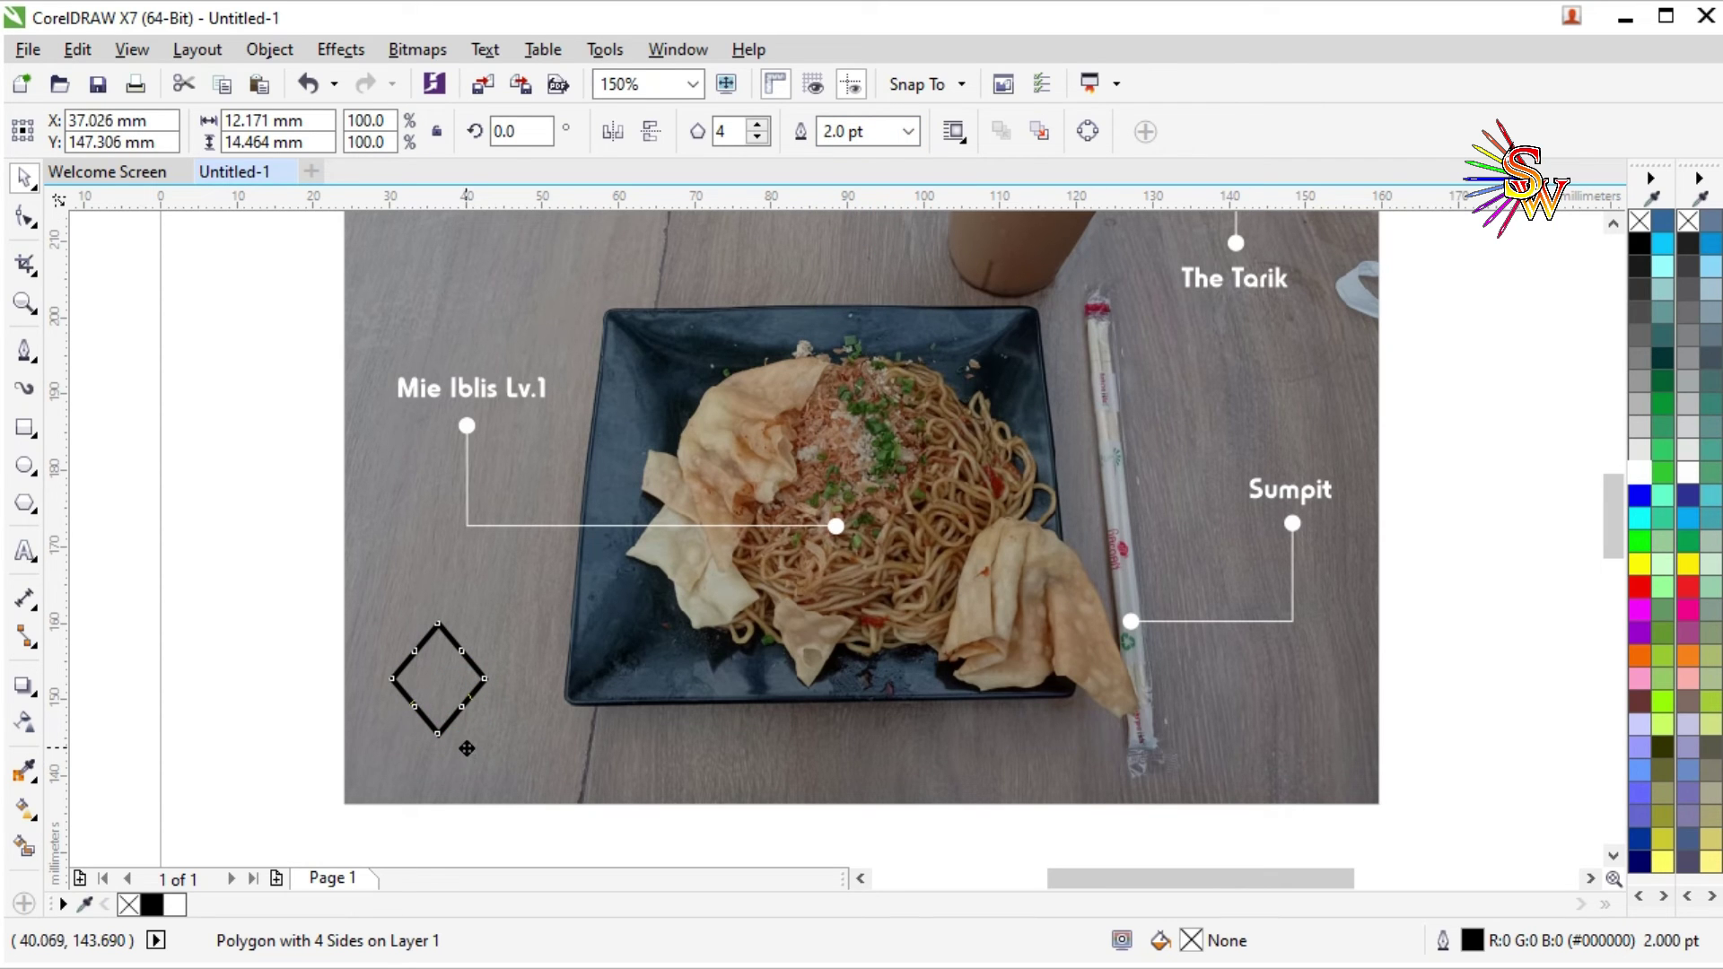
# Duplicate the diamond about 5.4 mm lower so the two overlap, and align both on a common vertical centre line.
pyautogui.moveTo(468, 748); pyautogui.dragTo(473, 790)
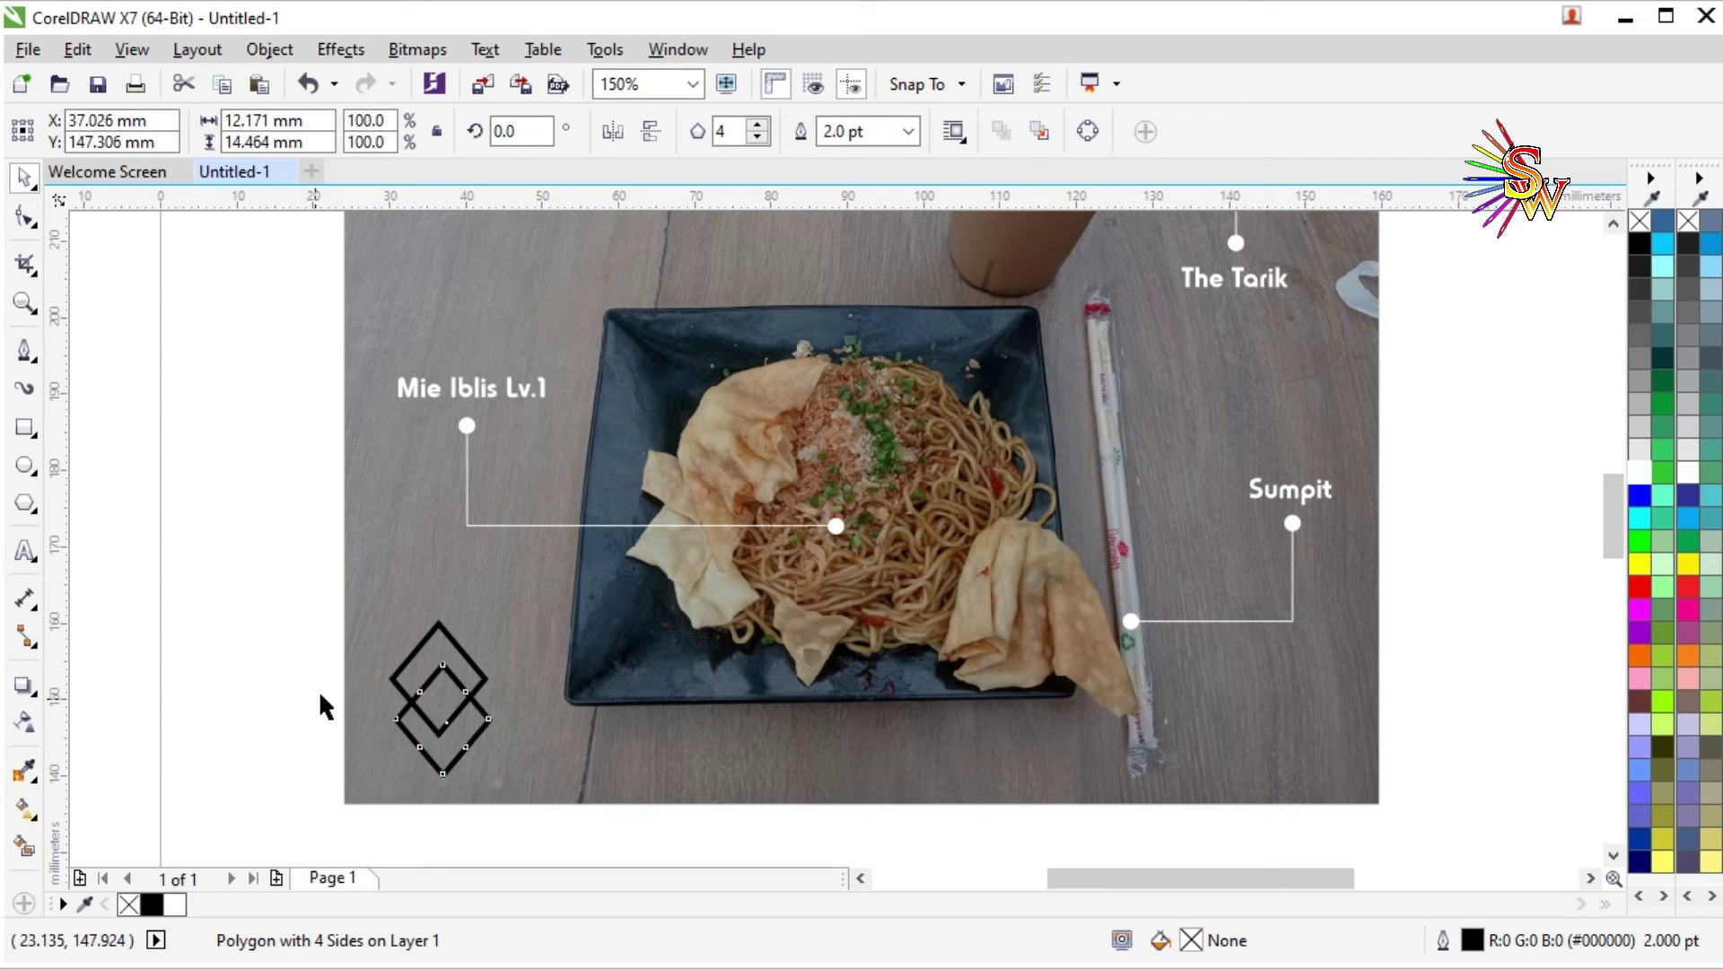
pyautogui.keyDown('shift'); pyautogui.click(424, 671); pyautogui.keyUp('shift')
pyautogui.press('c')
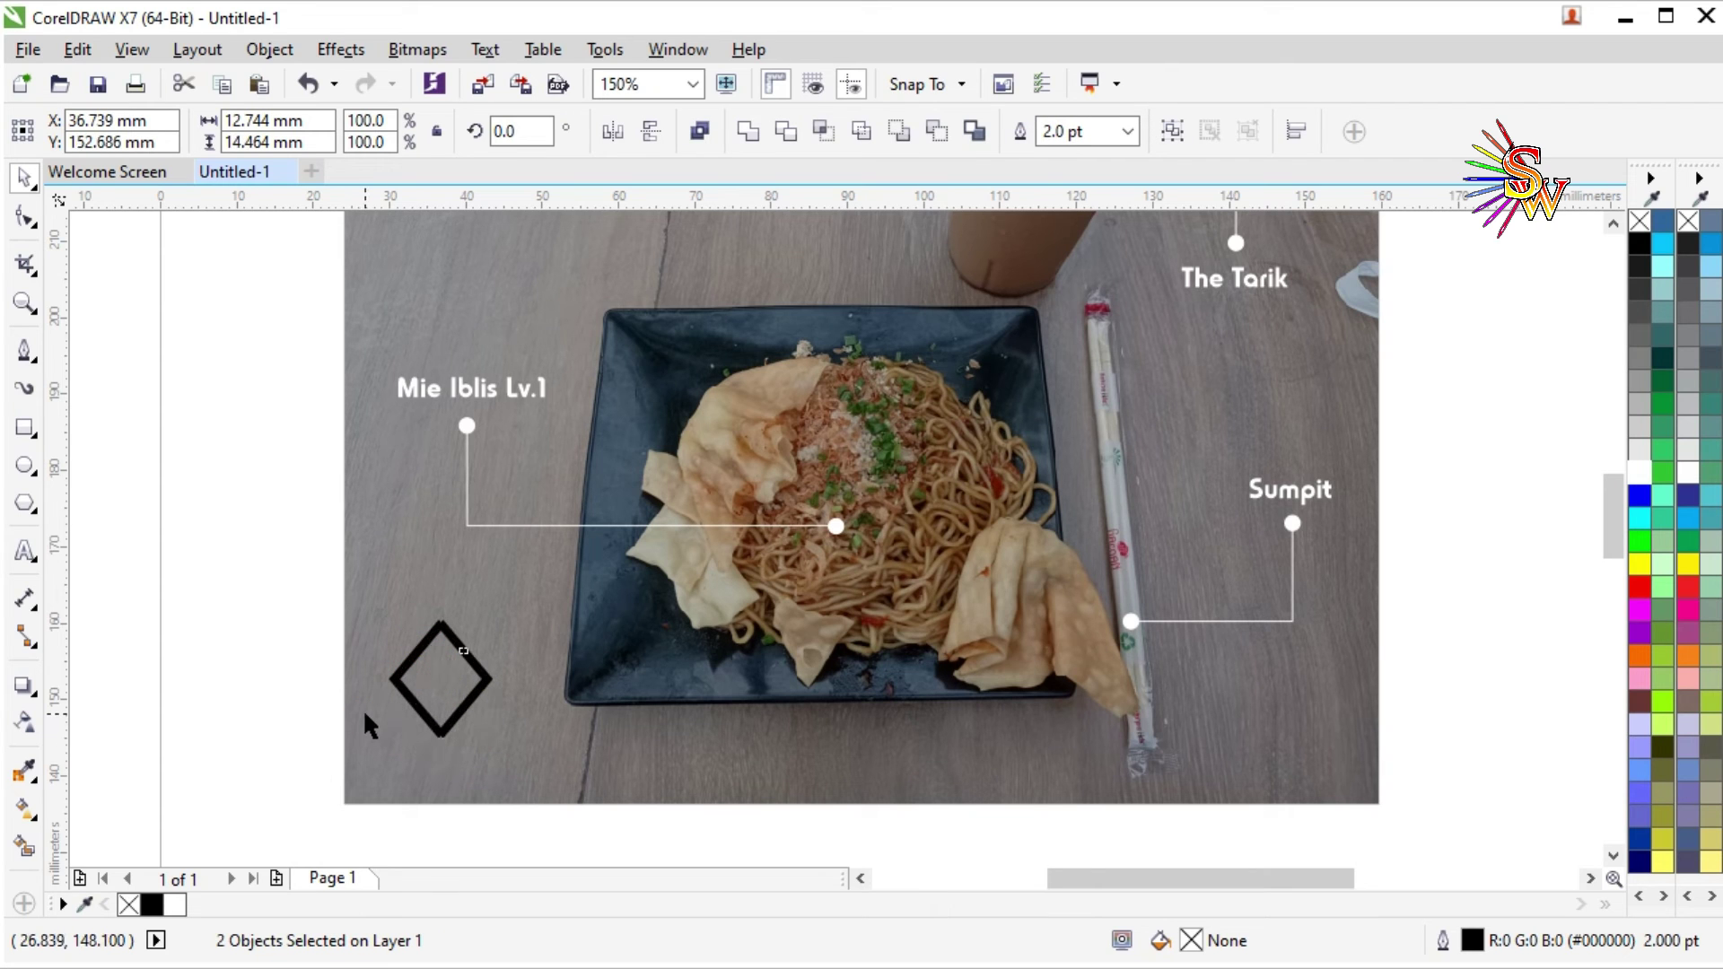
pyautogui.hotkey('ctrl', 'z')
pyautogui.press('c')
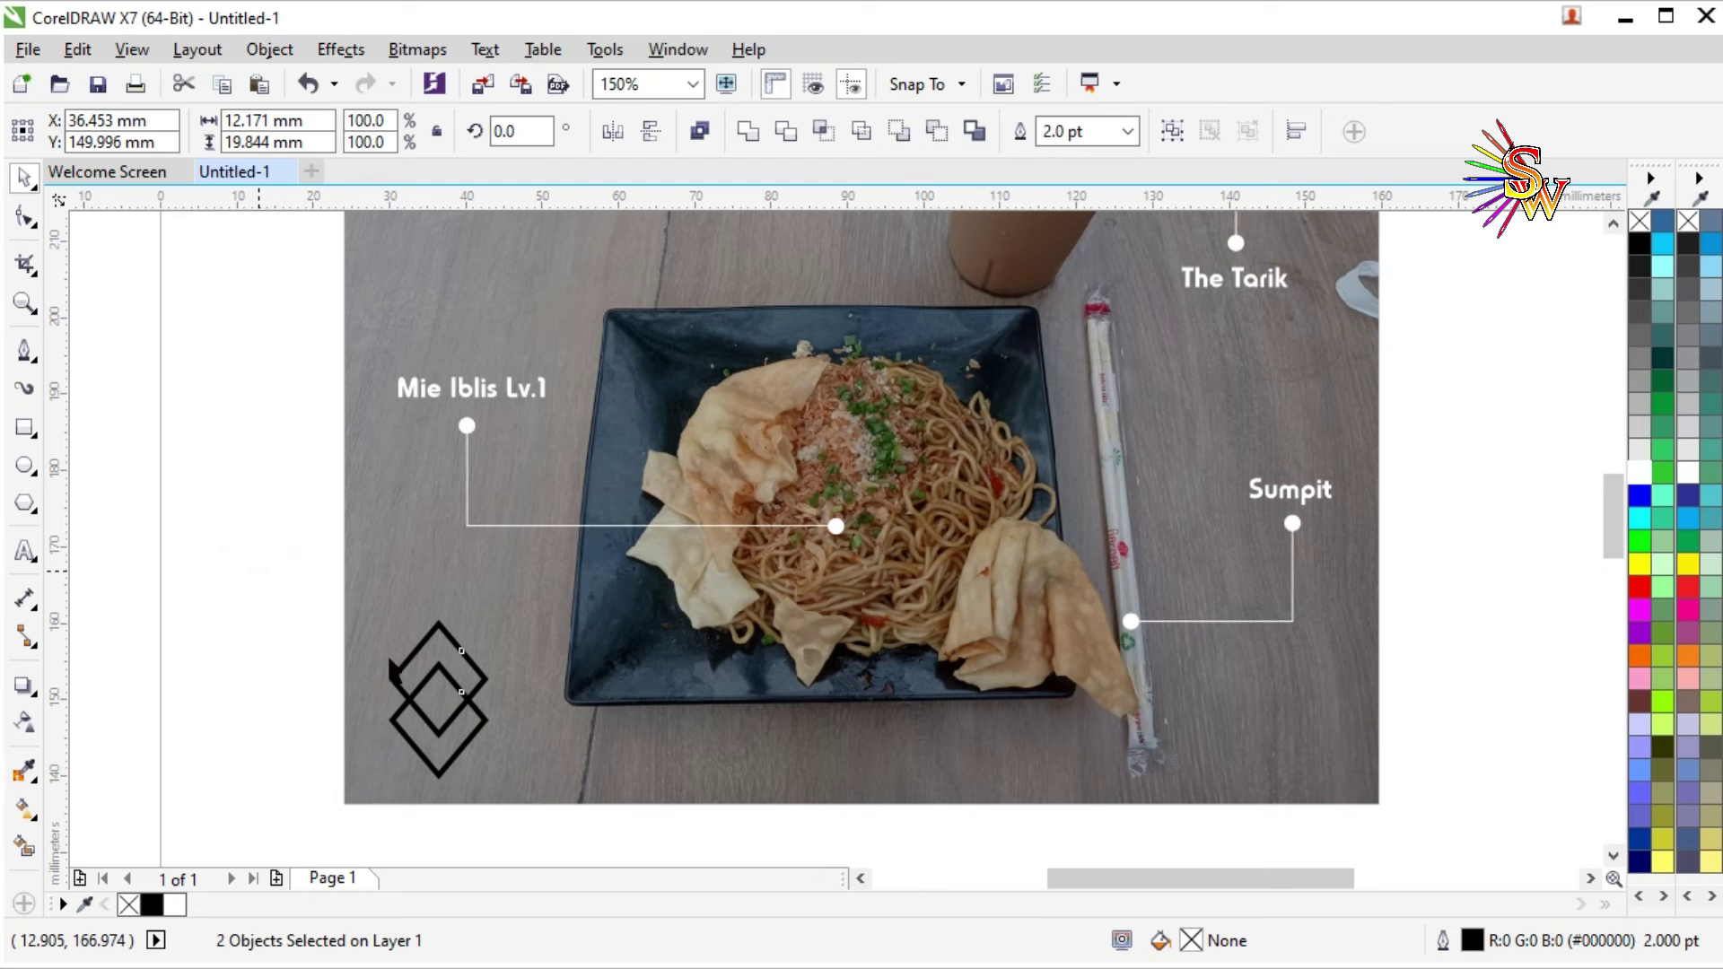
# Fill both overlapping diamonds with white.
pyautogui.click(301, 559)
pyautogui.moveTo(316, 593); pyautogui.dragTo(538, 795)
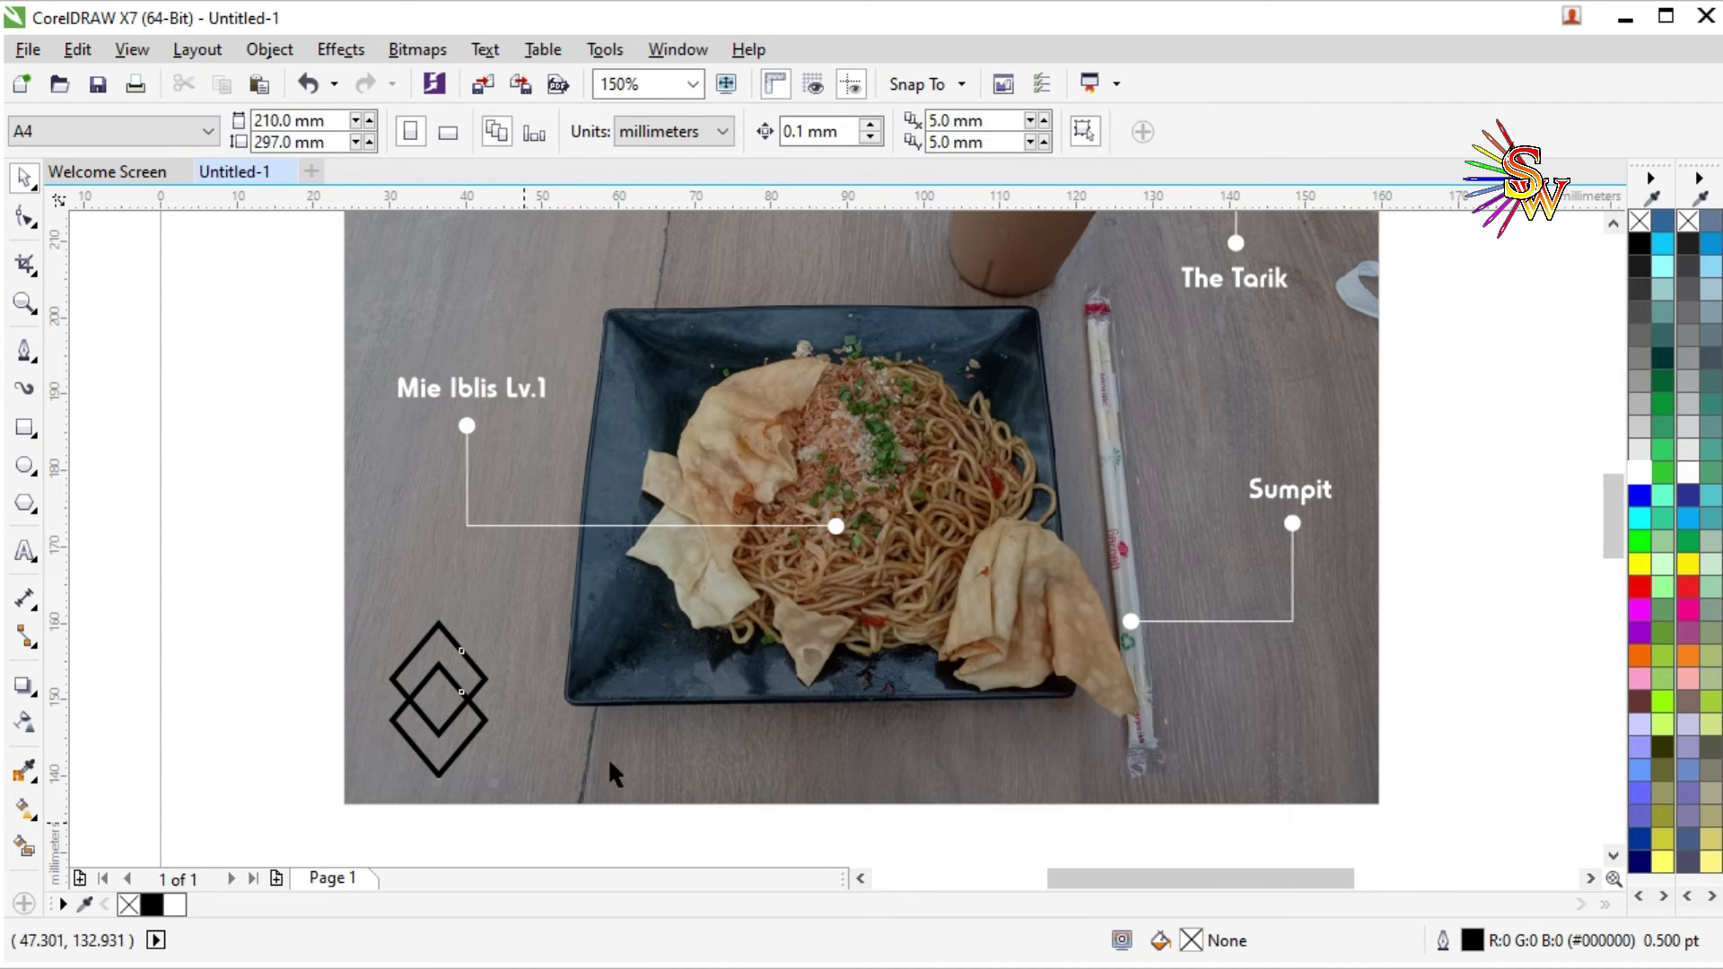
pyautogui.click(1640, 471)
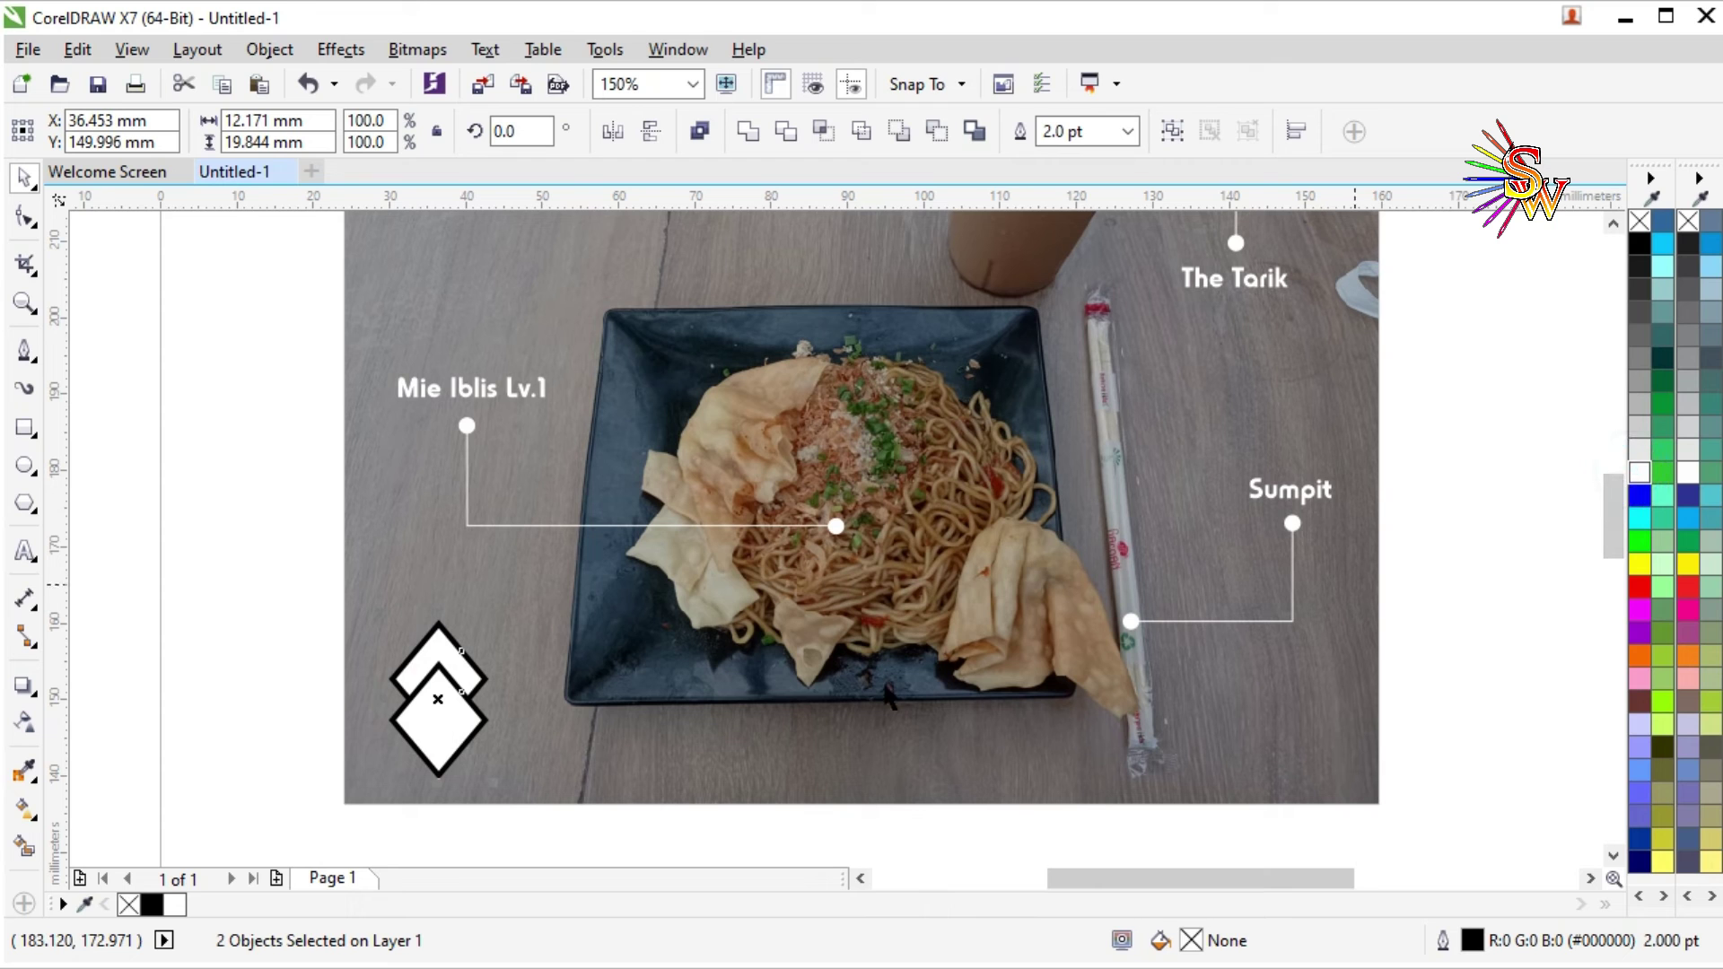
# Remove the fill from both overlapping diamonds and colour their outlines white.
pyautogui.click(1639, 223)
pyautogui.rightClick(1640, 472)
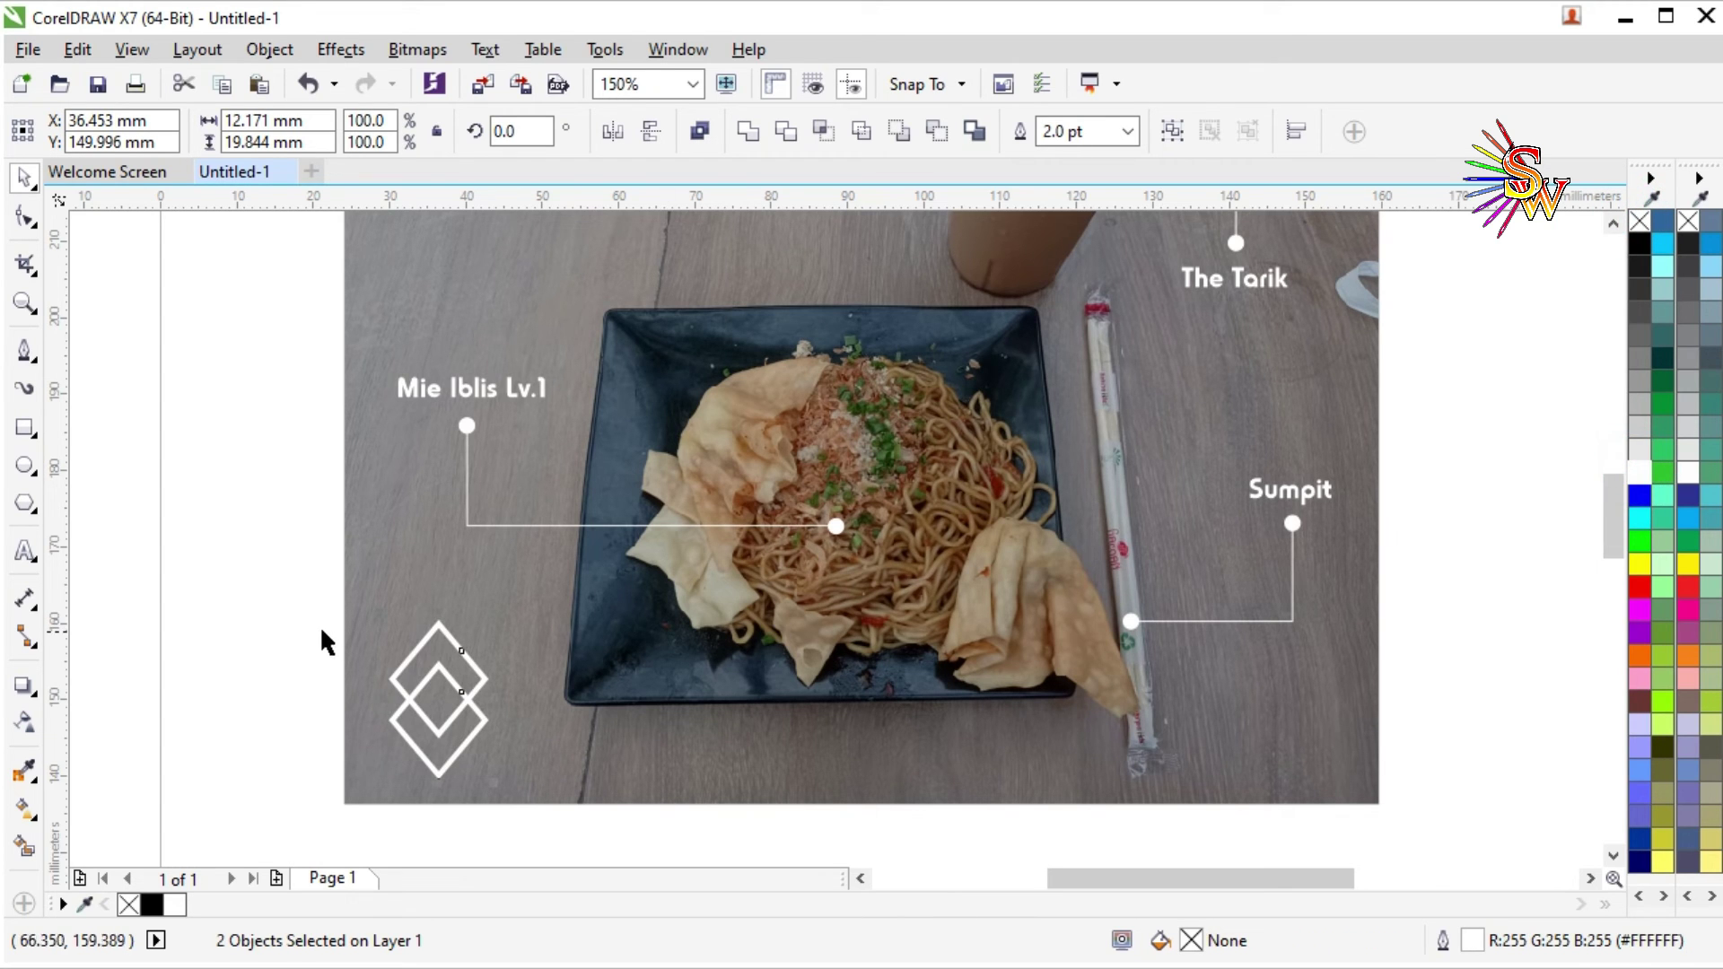
# Scale the double-diamond emblem down to about 9.1 mm wide and 14.9 mm high and place it near the photo's lower-left corner.
pyautogui.scroll(-2, 330, 625)
pyautogui.scroll(1, 449, 681)
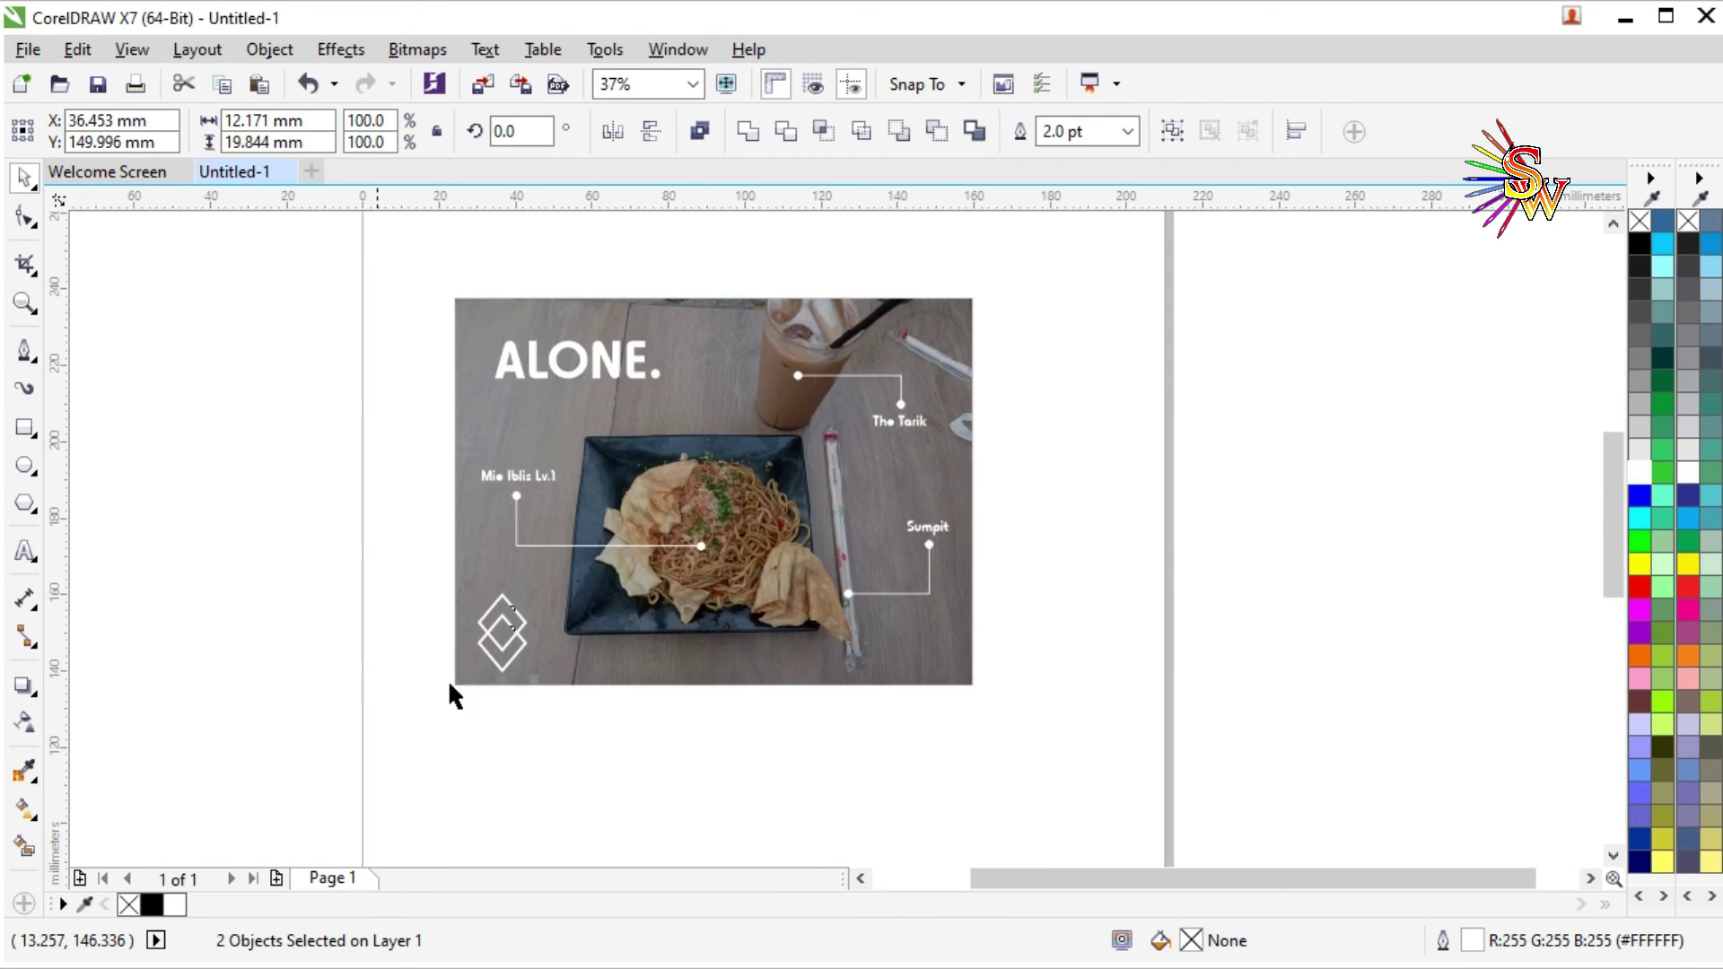
pyautogui.scroll(1, 537, 664)
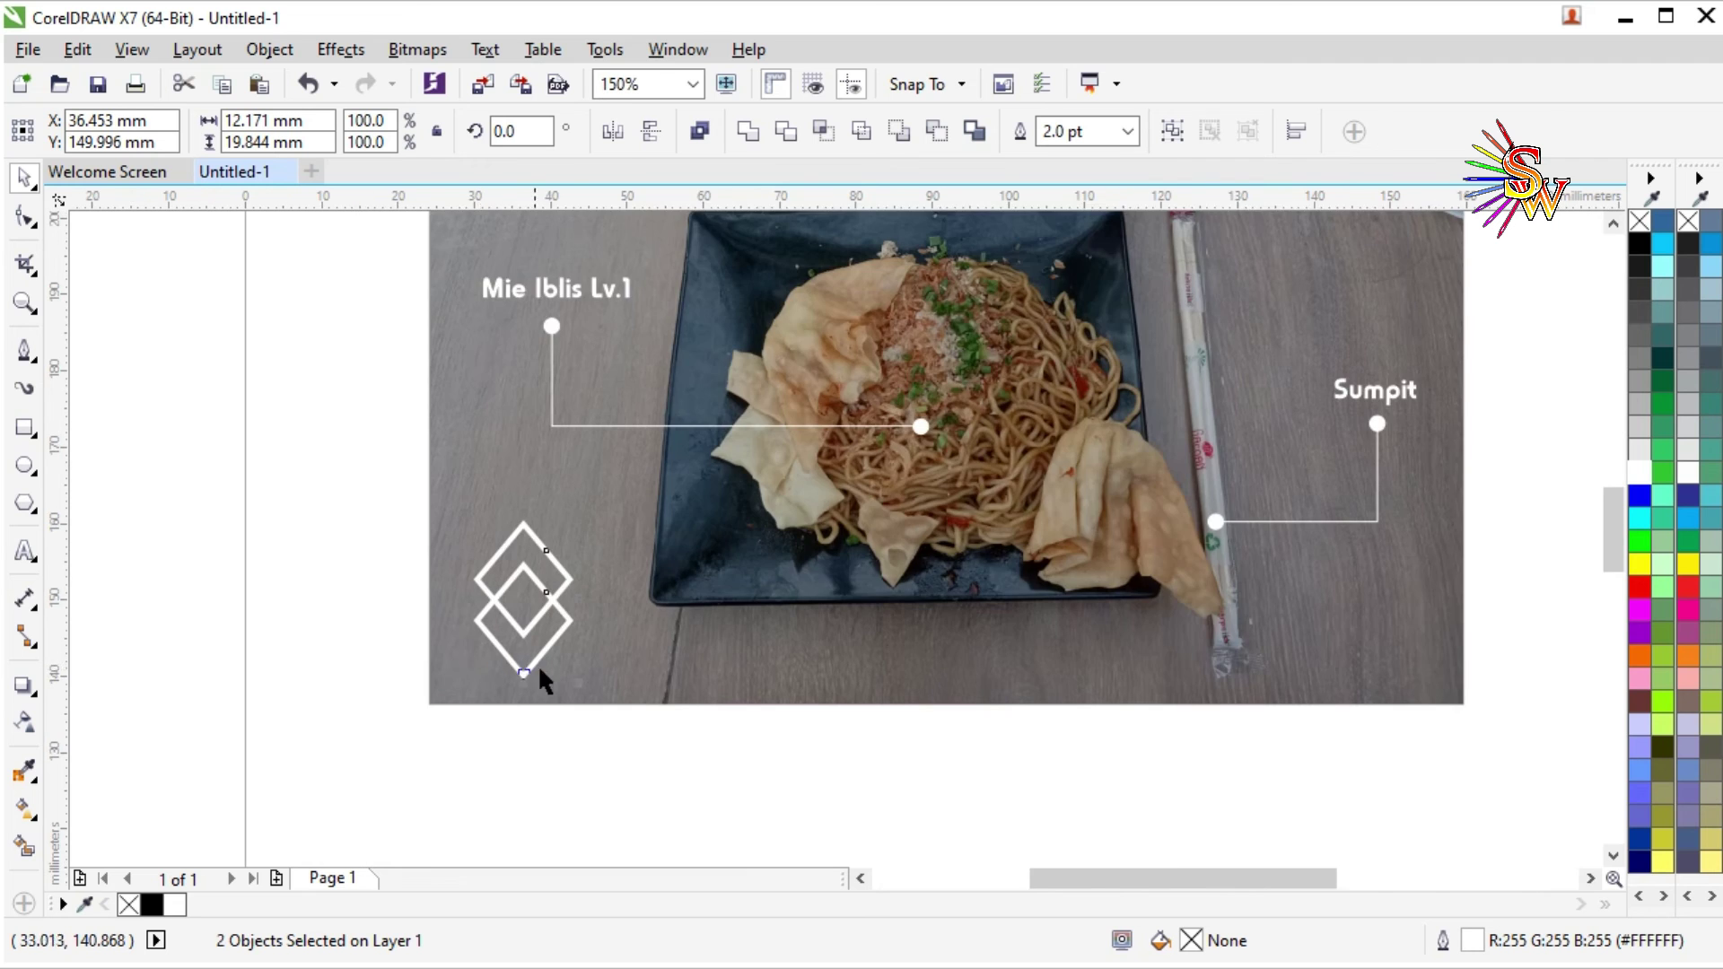
pyautogui.scroll(-1, 620, 655)
pyautogui.scroll(1, 626, 648)
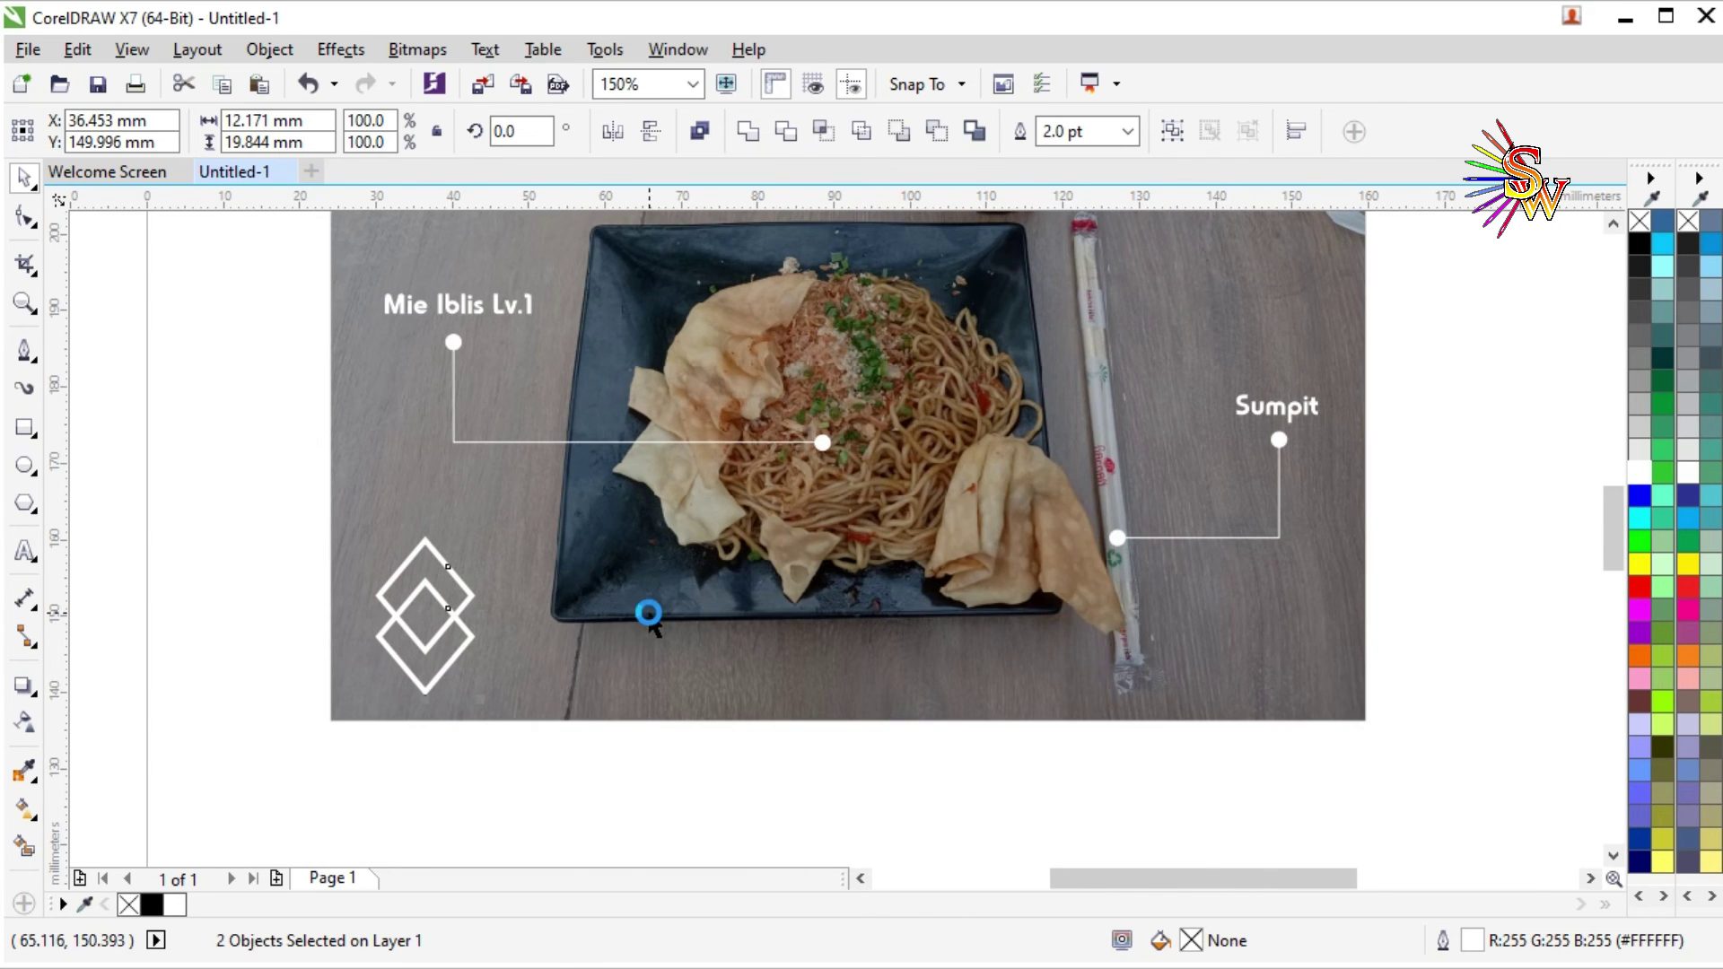
pyautogui.scroll(-1, 649, 613)
pyautogui.moveTo(435, 535); pyautogui.dragTo(580, 691)
pyautogui.moveTo(552, 611)
pyautogui.mouseDown()
pyautogui.moveTo(569, 602)
pyautogui.moveTo(550, 596)
pyautogui.mouseUp()
pyautogui.press('Right')
pyautogui.press('Right')
pyautogui.moveTo(573, 647); pyautogui.dragTo(532, 606)
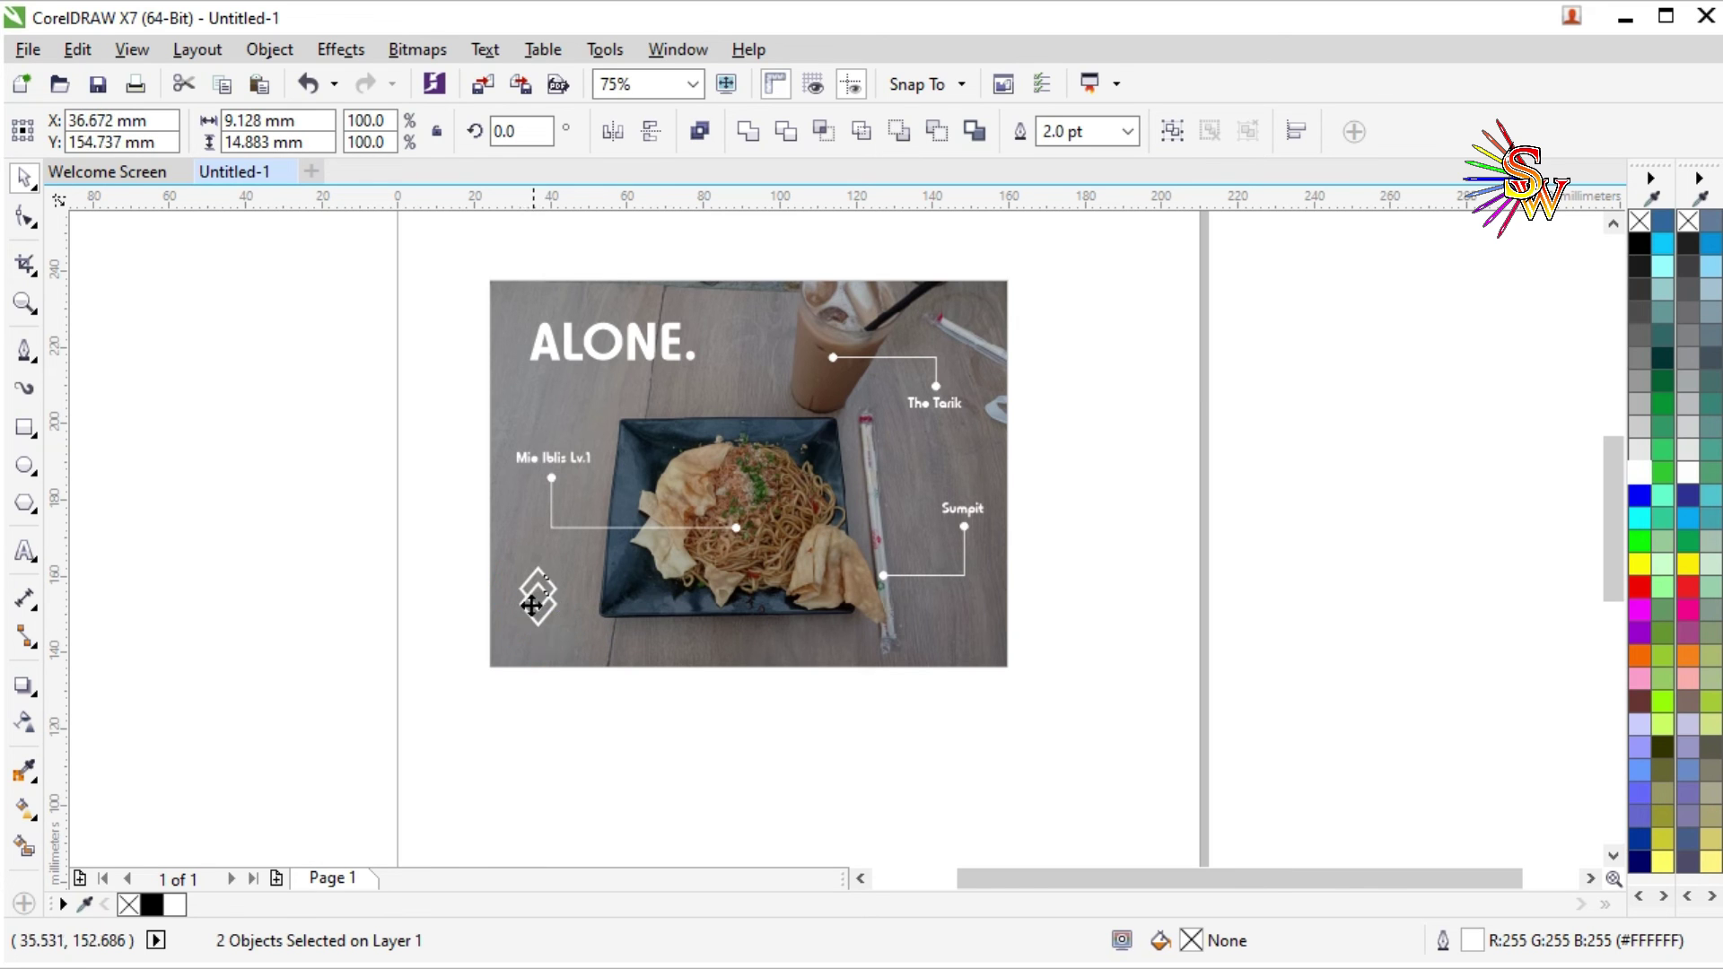
pyautogui.click(465, 725)
# Move the ALONE. title slightly lower on the photo, centred at about X 57.9 mm, Y 215.6 mm.
pyautogui.scroll(-1, 709, 487)
pyautogui.scroll(1, 711, 492)
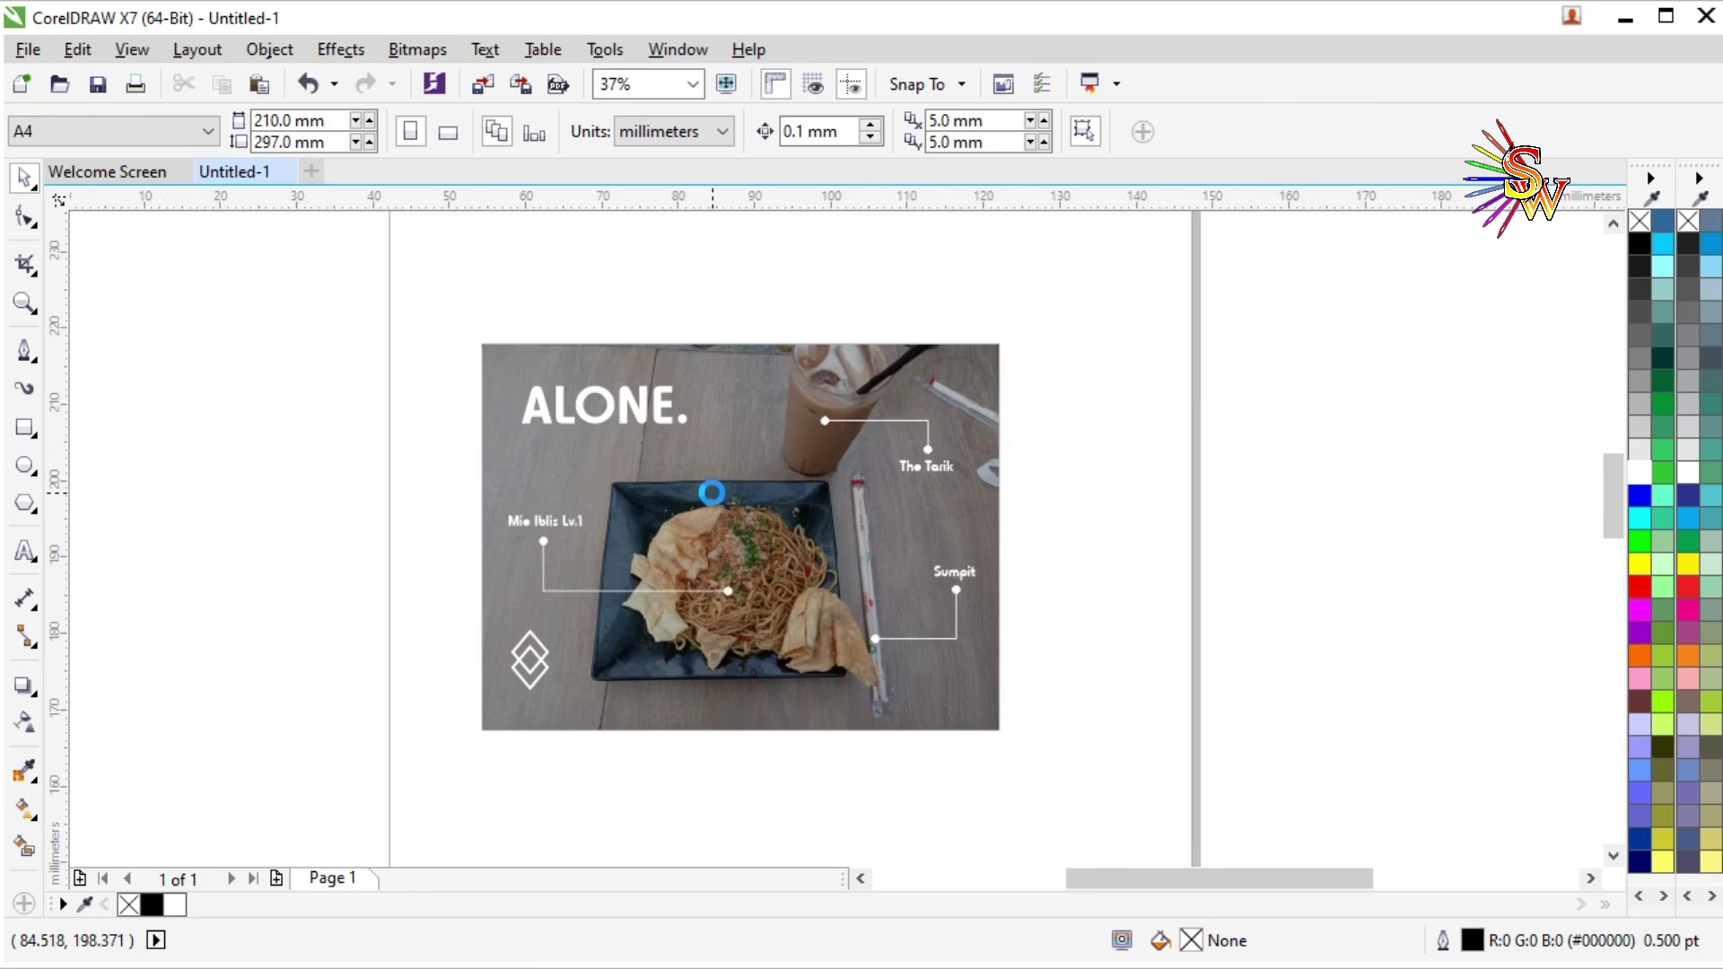
pyautogui.scroll(1, 596, 391)
pyautogui.scroll(-1, 594, 394)
pyautogui.moveTo(591, 385); pyautogui.dragTo(591, 403)
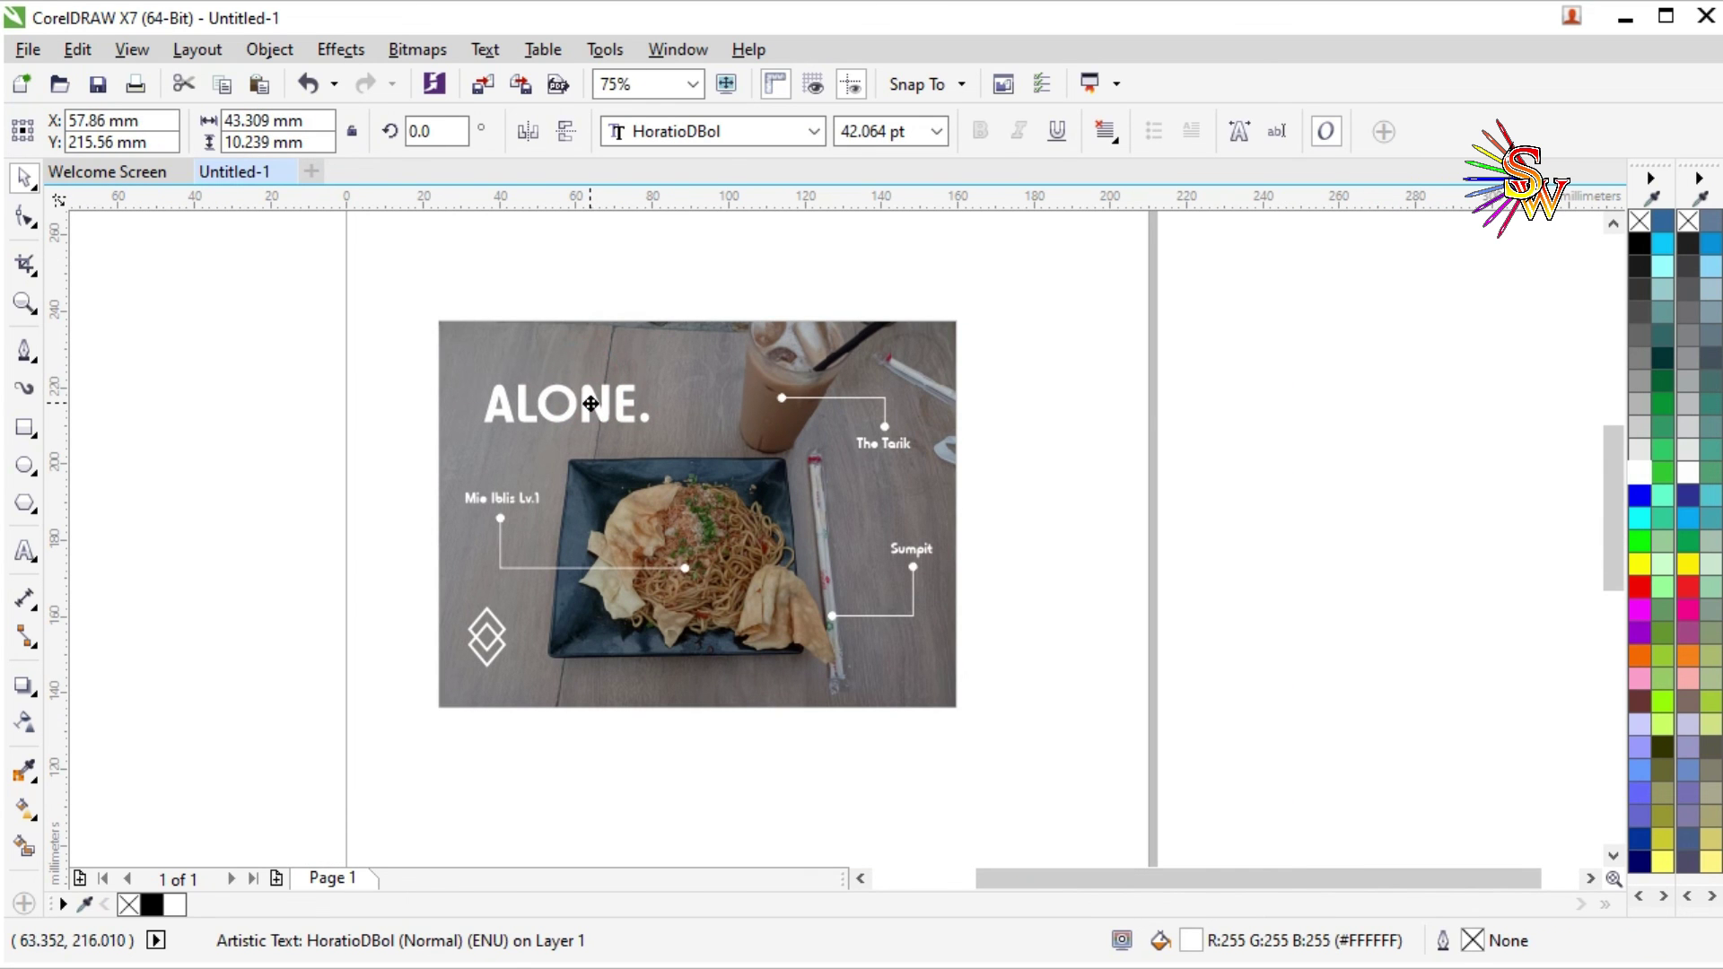
pyautogui.click(346, 476)
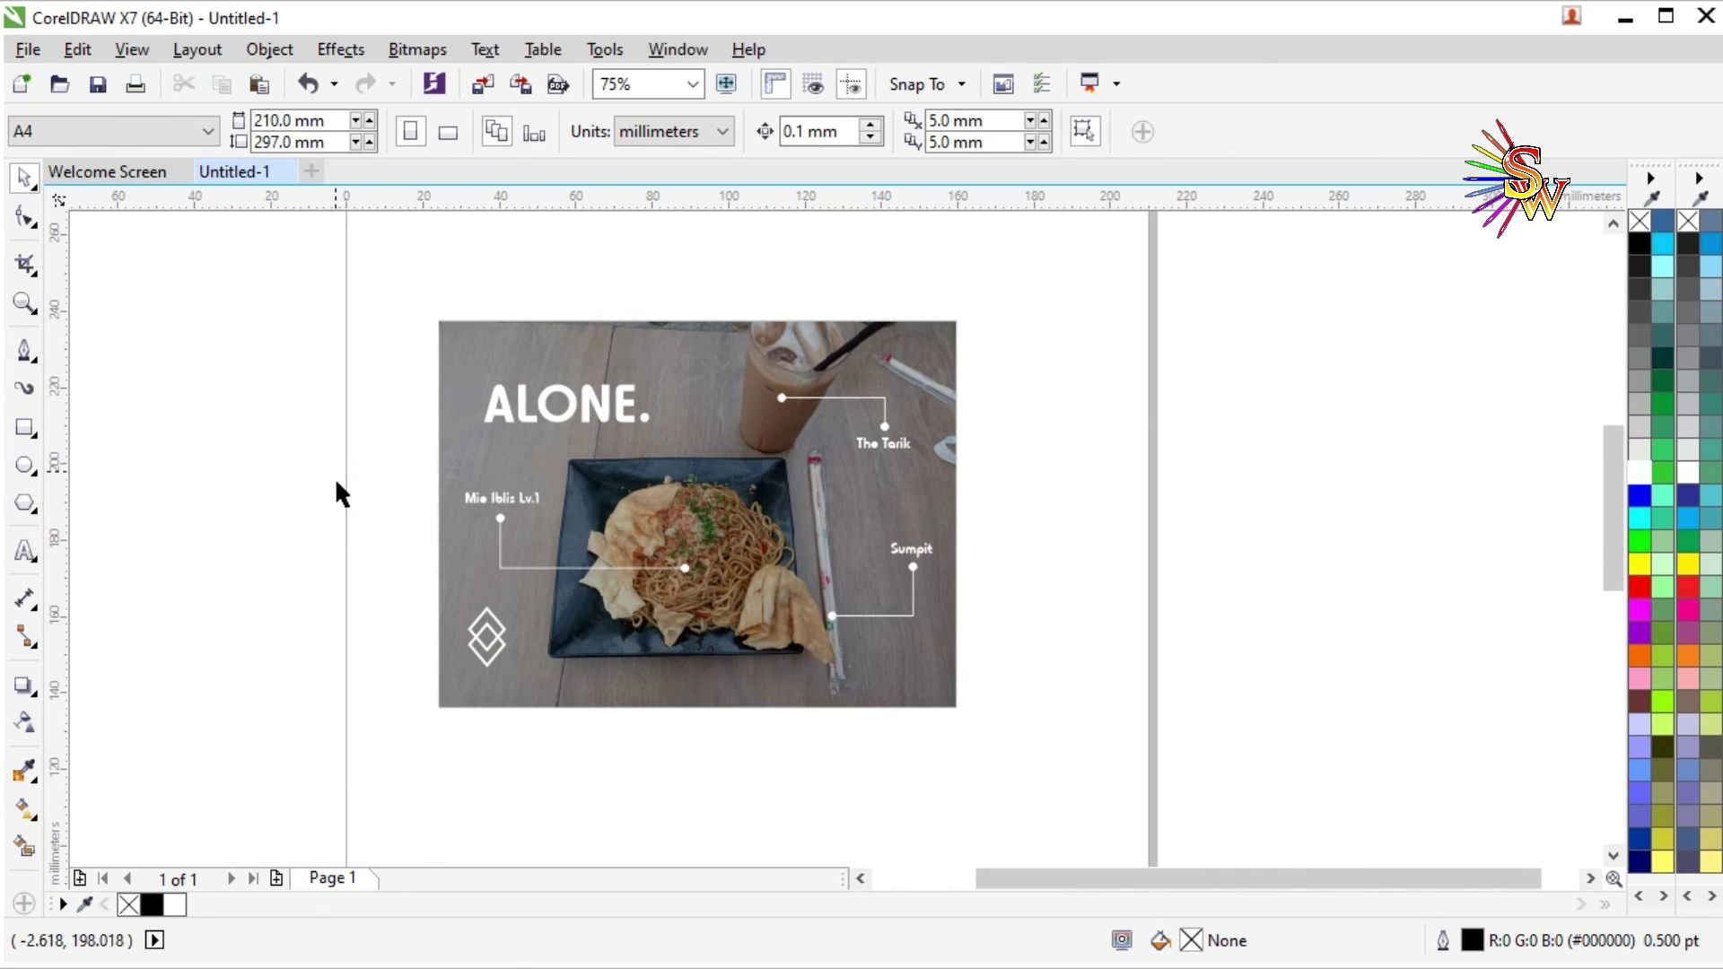
# Review the whole design and its close-up details, checking the title, callout labels and diamond emblem.
pyautogui.click(1041, 559)
pyautogui.scroll(2, 623, 444)
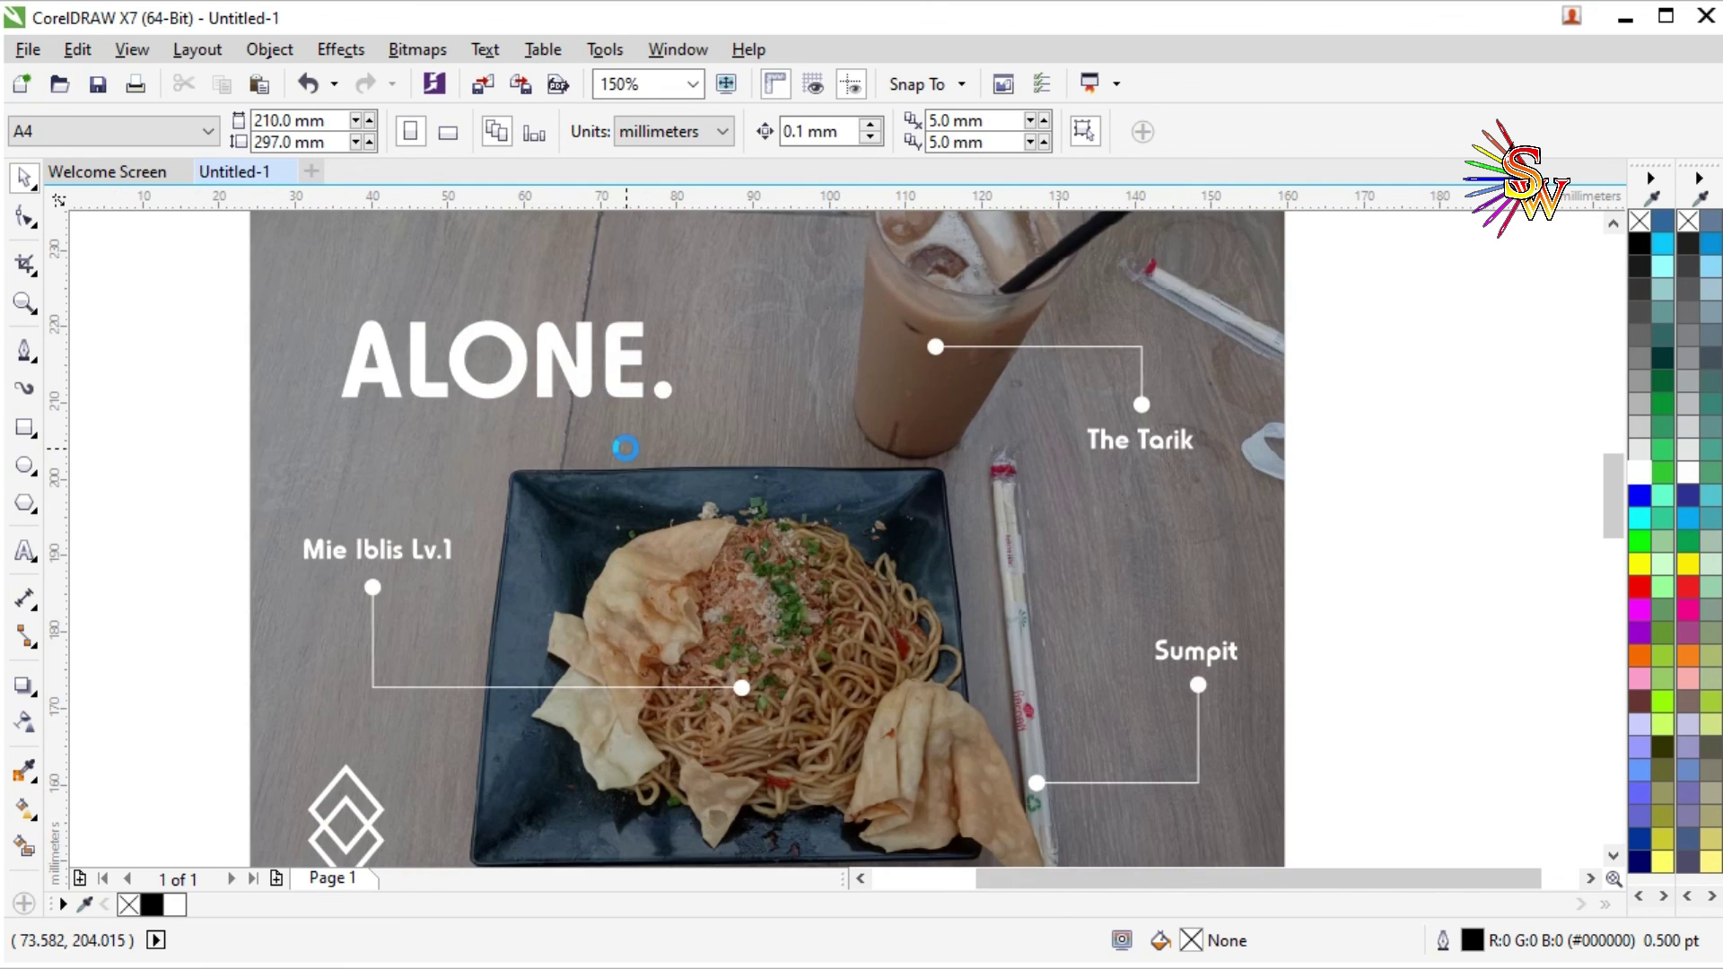
pyautogui.scroll(-2, 623, 443)
pyautogui.click(677, 534)
pyautogui.scroll(2, 677, 534)
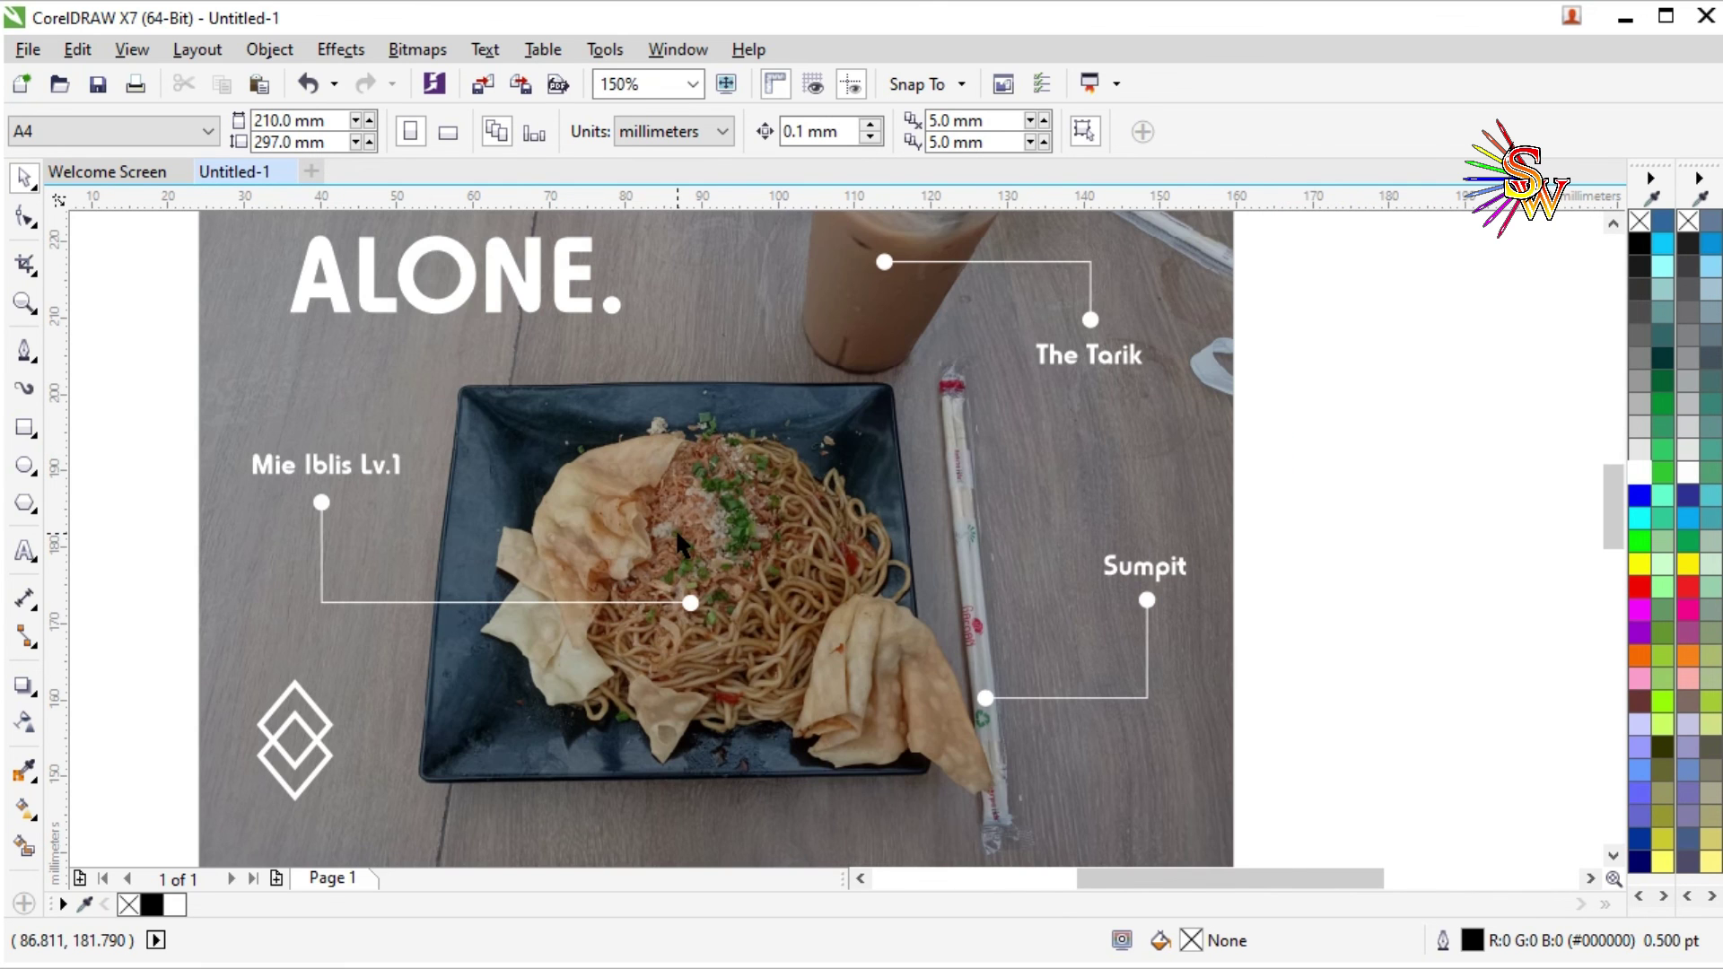
pyautogui.scroll(-2, 677, 533)
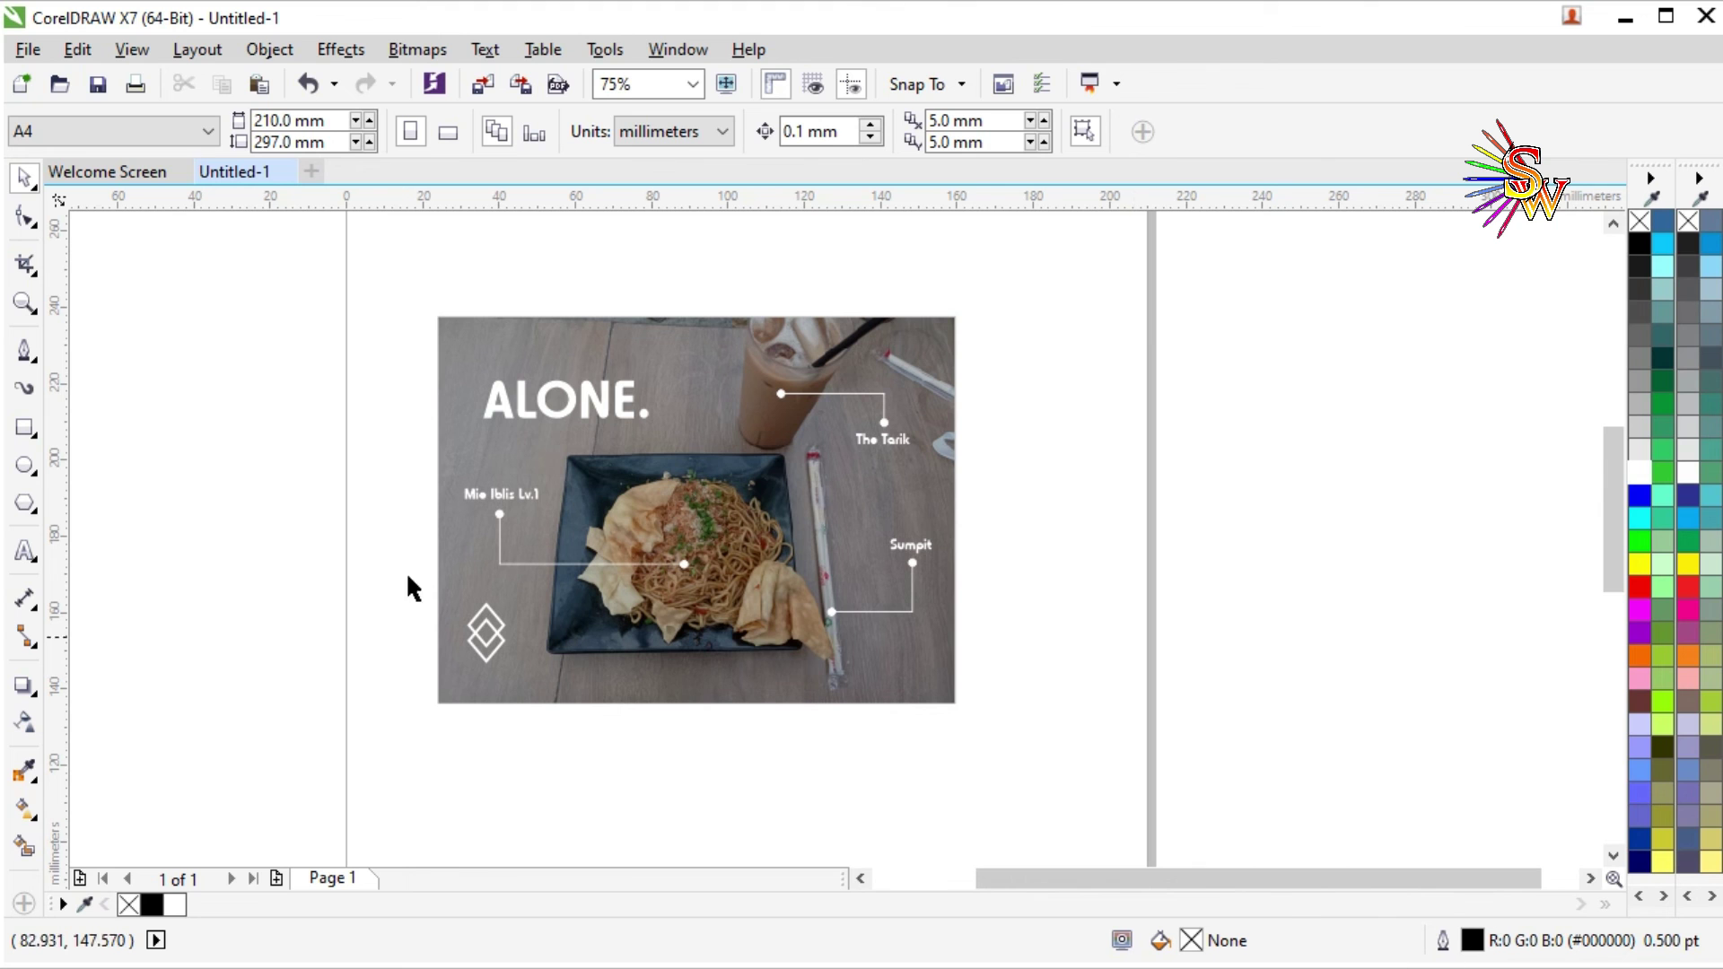
pyautogui.scroll(2, 412, 450)
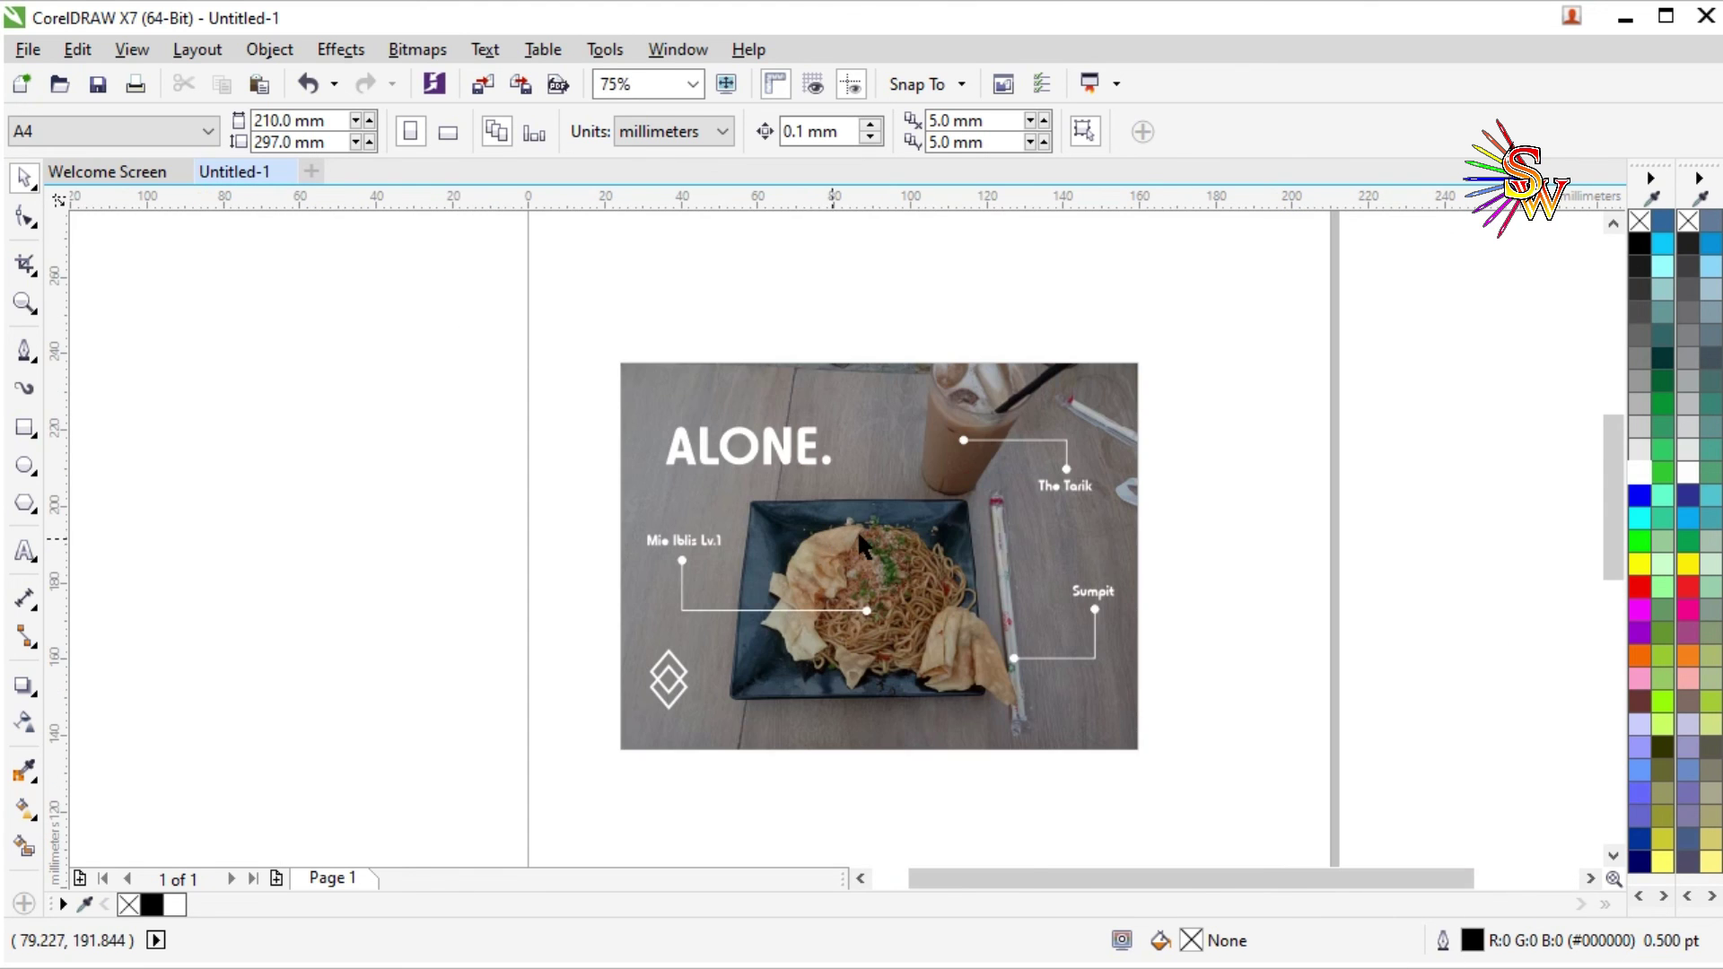
pyautogui.scroll(2, 858, 531)
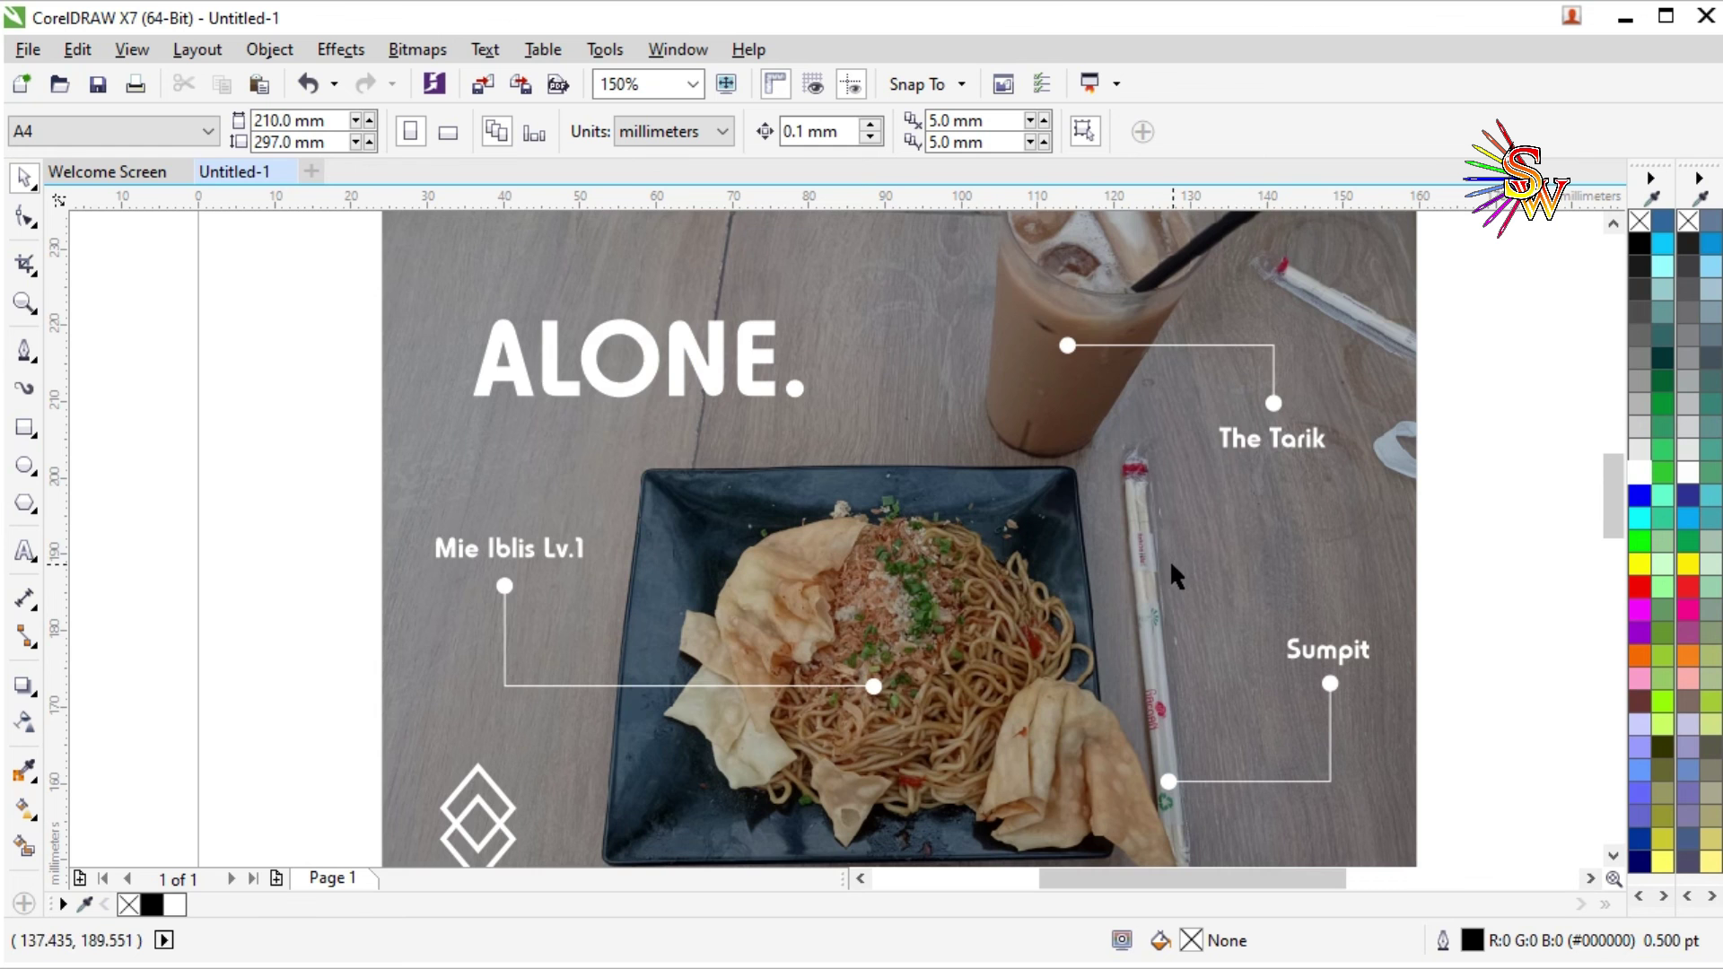
pyautogui.scroll(-2, 1020, 527)
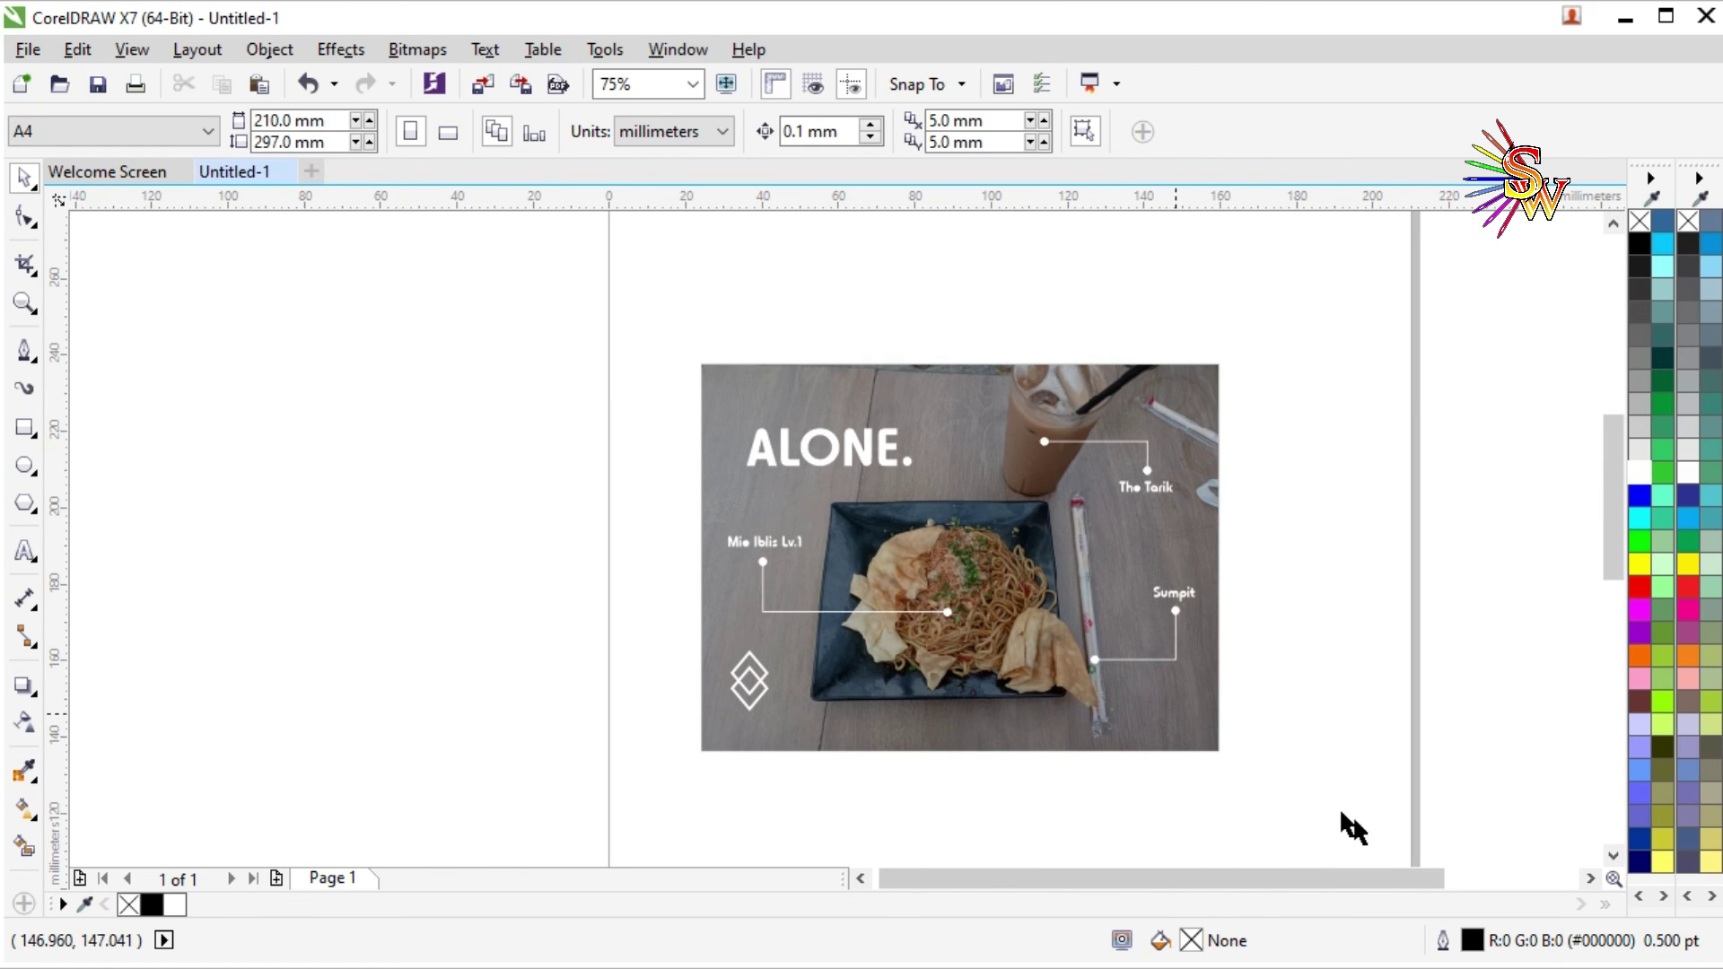